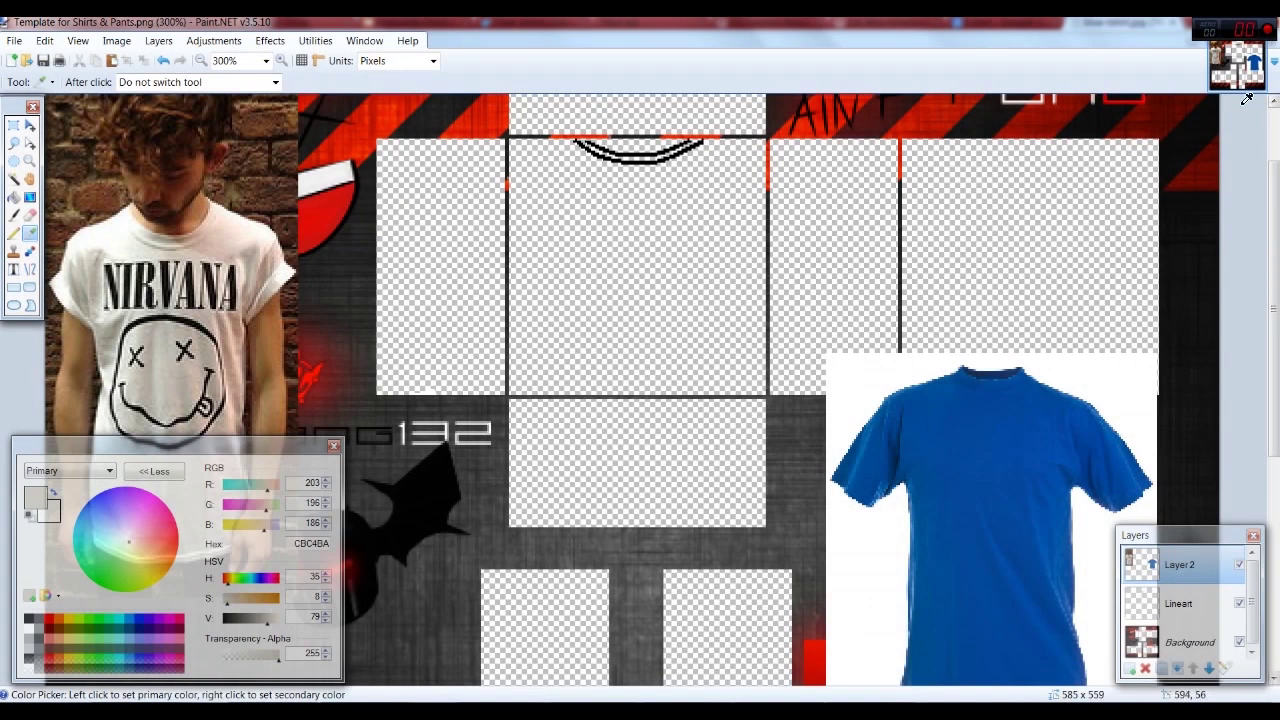
Step: Fill the front torso panel on the Background layer with the off-white primary color FDFCFA
{"action": "left_click", "coordinate": [1188, 641]}
{"action": "left_click", "coordinate": [14, 197]}
{"action": "left_click", "coordinate": [667, 258]}
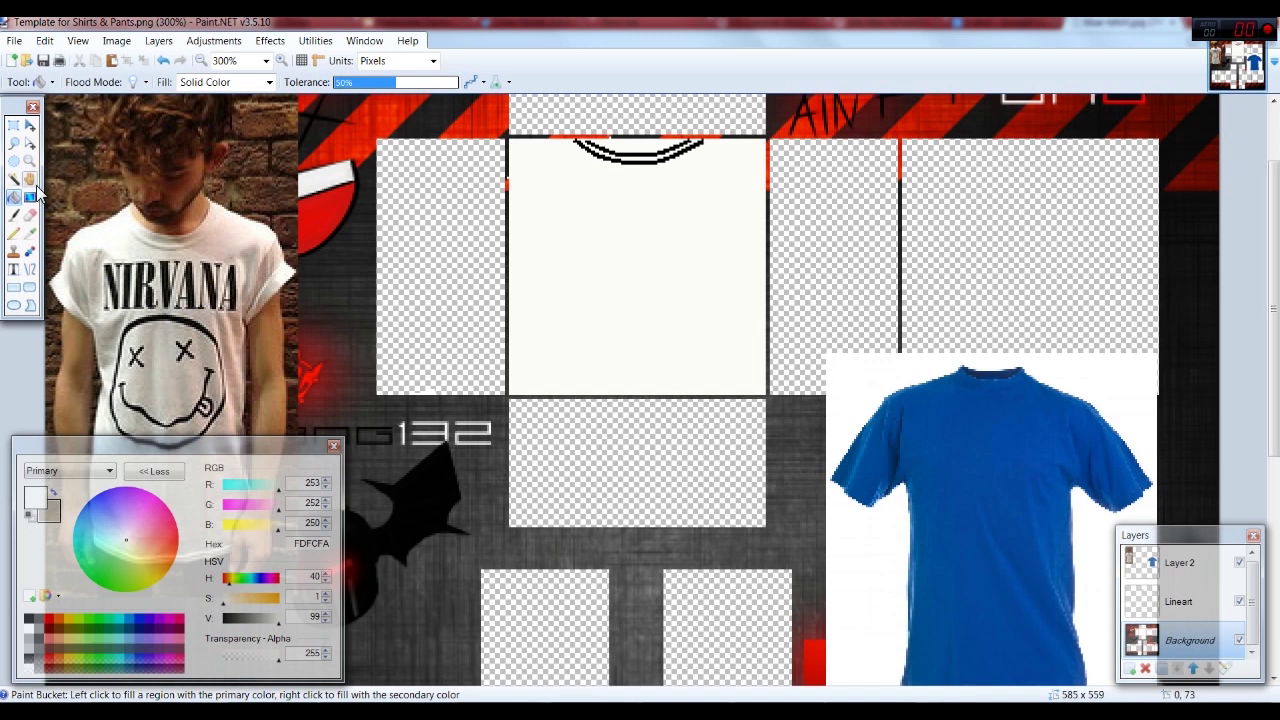
Step: Select the white torso area with the Magic Wand and erase the fill inside the neckline with a 6-pixel eraser
{"action": "left_click", "coordinate": [30, 214]}
{"action": "left_click", "coordinate": [162, 82]}
{"action": "left_click", "coordinate": [155, 160]}
{"action": "left_click", "coordinate": [14, 179]}
{"action": "left_click", "coordinate": [637, 265]}
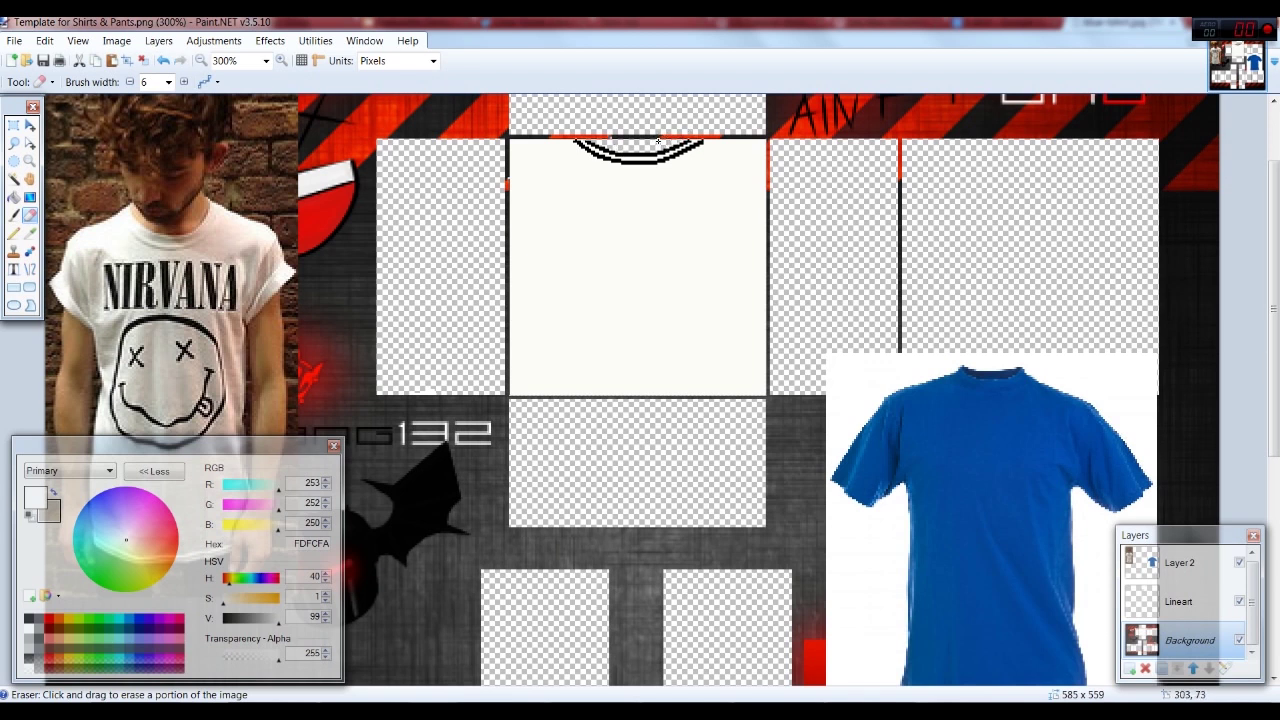
Step: Sketch a curved fold outline from the torso's lower right corner up to mid-chest with the Pencil in beige CBC4BA
{"action": "left_click", "coordinate": [15, 232]}
{"action": "scroll", "coordinate": [1044, 339], "scroll_direction": "down", "scroll_amount": 1}
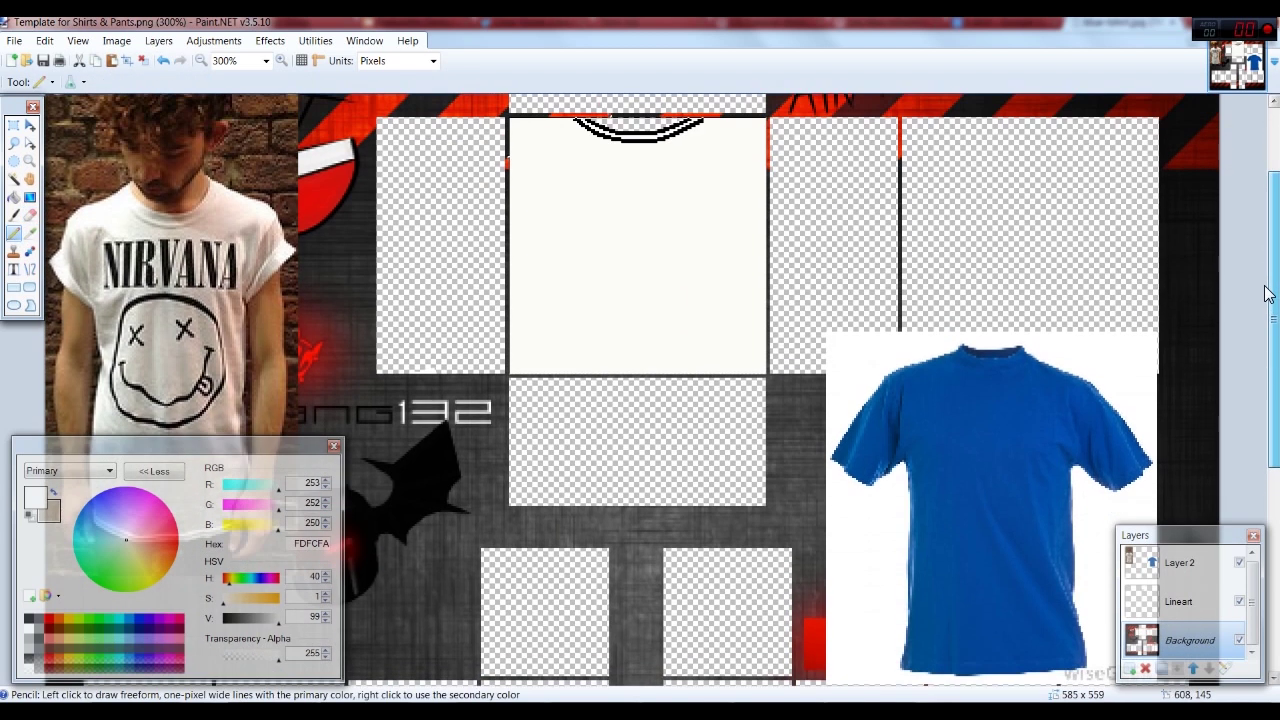
{"action": "key", "text": "x"}
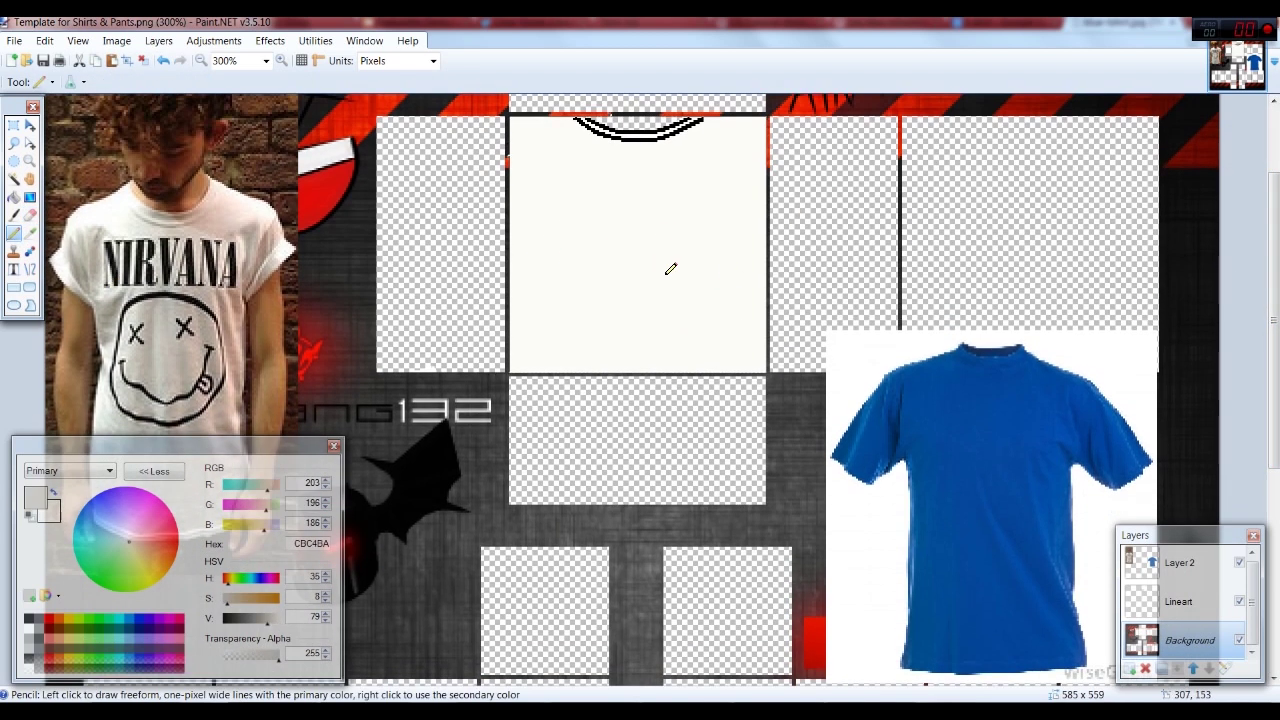
{"action": "left_click_drag", "start_coordinate": [712, 340], "coordinate": [663, 194]}
{"action": "key", "text": "ctrl+z"}
{"action": "mouse_move", "coordinate": [765, 363]}
{"action": "left_mouse_down"}
{"action": "mouse_move", "coordinate": [673, 196]}
{"action": "mouse_move", "coordinate": [766, 370]}
{"action": "mouse_move", "coordinate": [686, 245]}
{"action": "mouse_move", "coordinate": [769, 372]}
{"action": "mouse_move", "coordinate": [694, 268]}
{"action": "mouse_move", "coordinate": [768, 384]}
{"action": "left_mouse_up"}
{"action": "key", "text": "ctrl+z"}
{"action": "key", "text": "ctrl+z"}
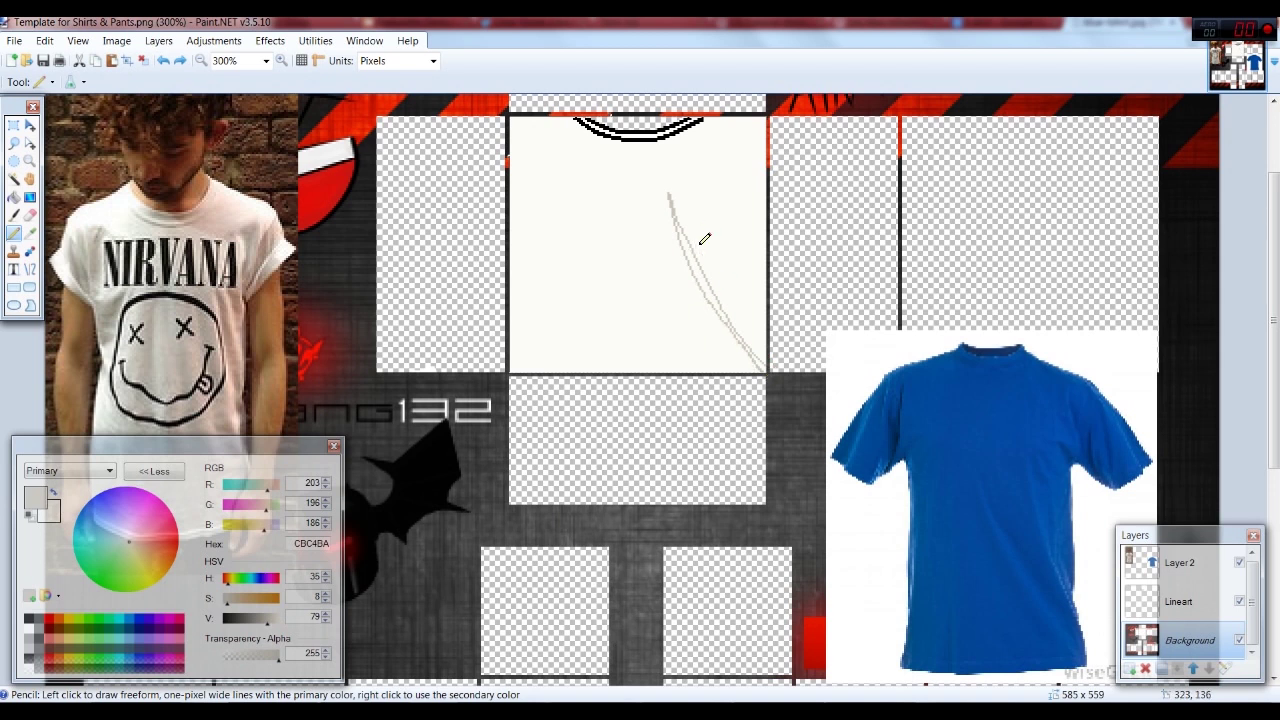
Step: Sketch fold outlines along the torso's right edge and extend the large lower-right fold with curved pencil lines
{"action": "left_click_drag", "start_coordinate": [767, 291], "coordinate": [741, 159]}
{"action": "key", "text": "ctrl+z"}
{"action": "left_click_drag", "start_coordinate": [763, 255], "coordinate": [761, 192]}
{"action": "left_click_drag", "start_coordinate": [691, 241], "coordinate": [765, 323]}
{"action": "key", "text": "ctrl+z"}
{"action": "left_click_drag", "start_coordinate": [682, 238], "coordinate": [755, 324]}
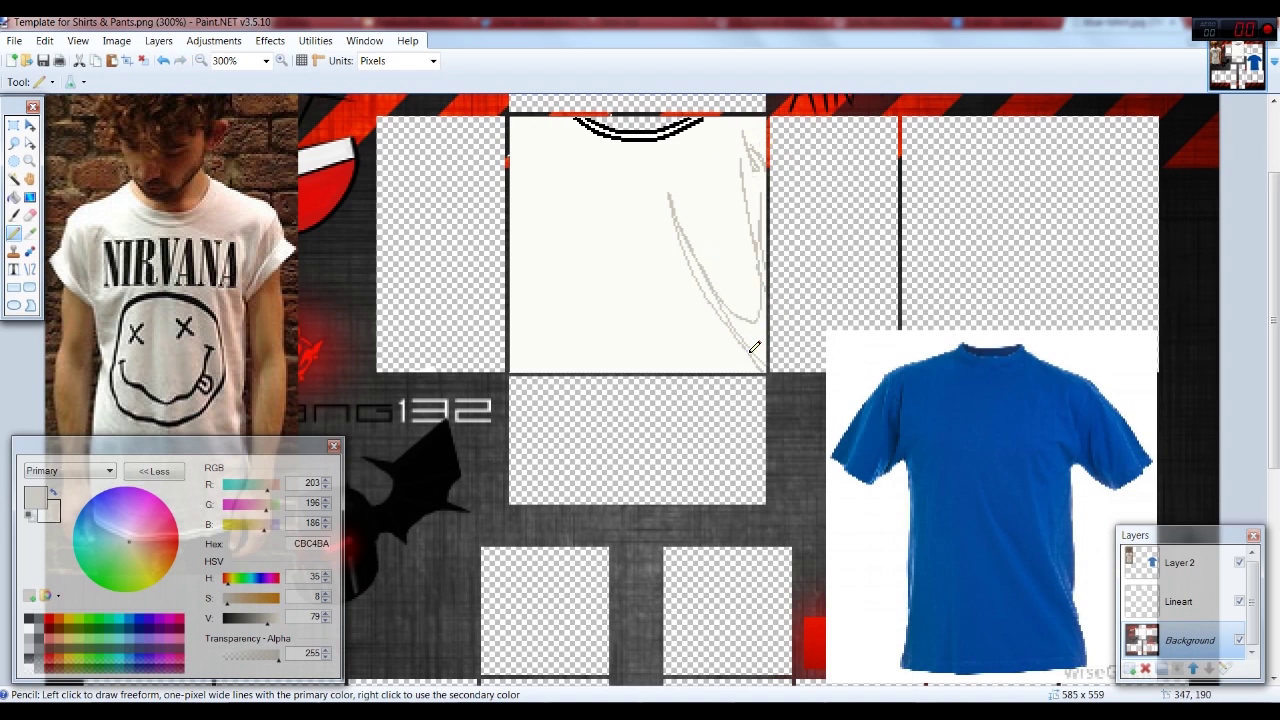
{"action": "left_click_drag", "start_coordinate": [675, 228], "coordinate": [714, 331]}
{"action": "key", "text": "ctrl+z"}
{"action": "left_click_drag", "start_coordinate": [690, 272], "coordinate": [748, 373]}
Step: Sketch matching fold outlines at the torso's lower left and along its left edge up to the shoulder
{"action": "left_click_drag", "start_coordinate": [559, 372], "coordinate": [588, 295]}
{"action": "mouse_move", "coordinate": [512, 252]}
{"action": "left_mouse_down"}
{"action": "mouse_move", "coordinate": [551, 188]}
{"action": "mouse_move", "coordinate": [525, 184]}
{"action": "left_mouse_up"}
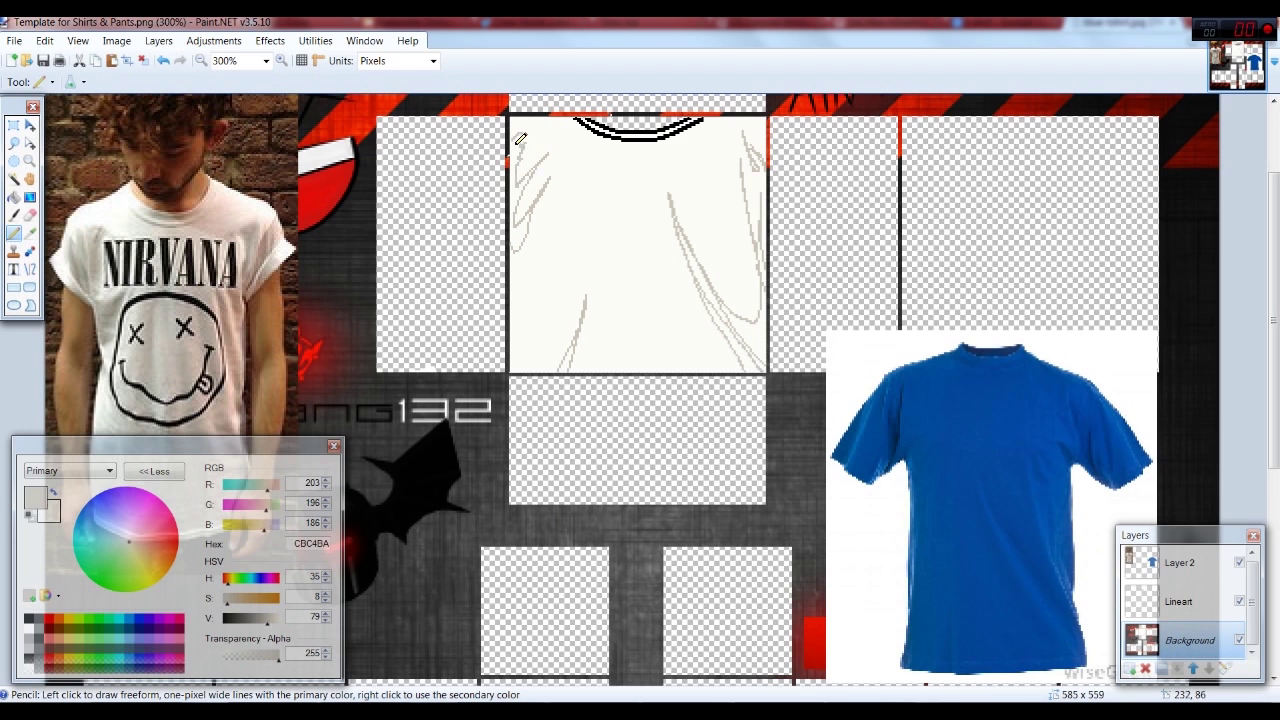
{"action": "left_click_drag", "start_coordinate": [514, 254], "coordinate": [532, 317]}
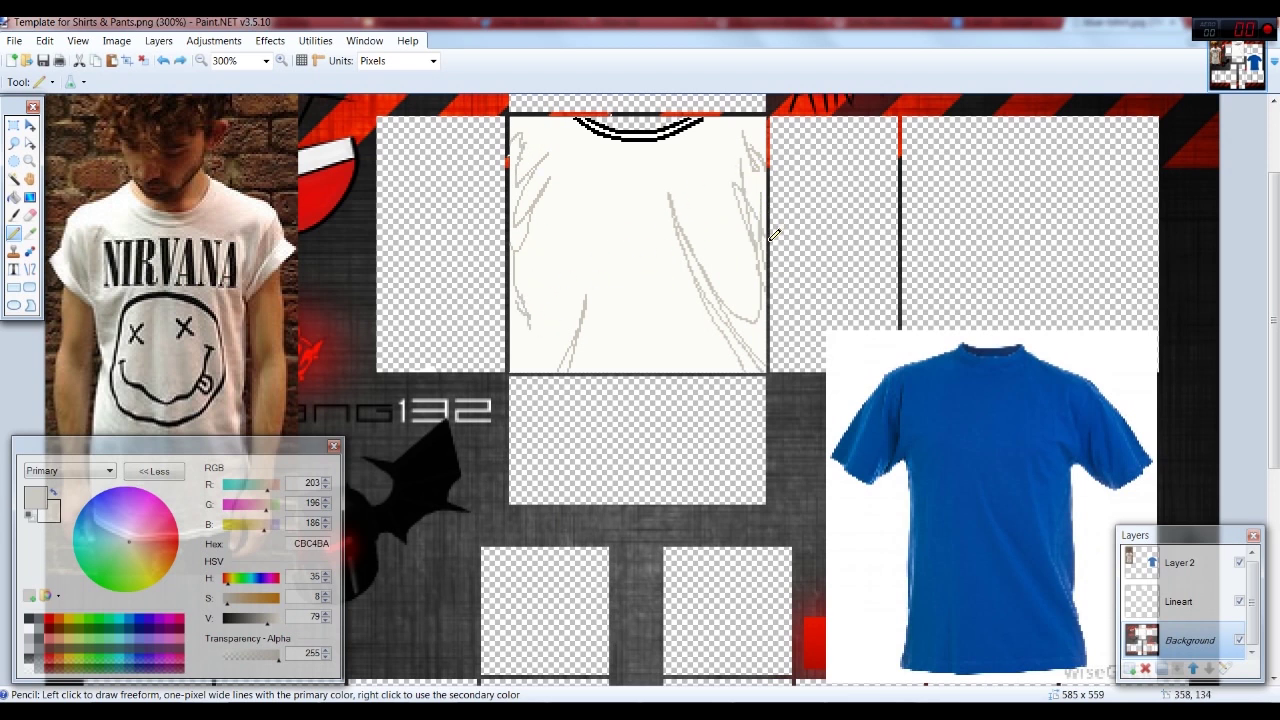
{"action": "key", "text": "ctrl+z"}
{"action": "left_click_drag", "start_coordinate": [524, 128], "coordinate": [524, 170]}
Step: Fill the large lower-right fold with beige CBC4BA using the Paint Bucket at a lower tolerance
{"action": "left_click", "coordinate": [18, 186]}
{"action": "left_click", "coordinate": [14, 196]}
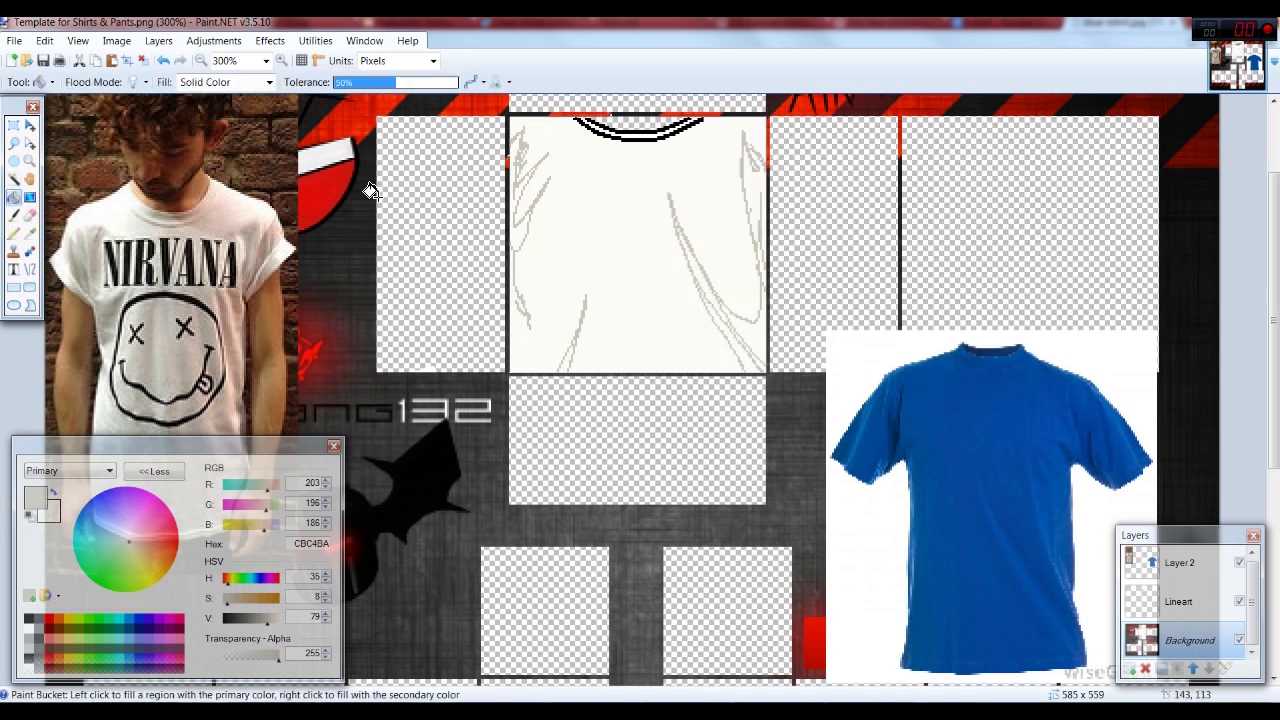
{"action": "key", "text": "ctrl+plus"}
{"action": "left_click", "coordinate": [780, 300]}
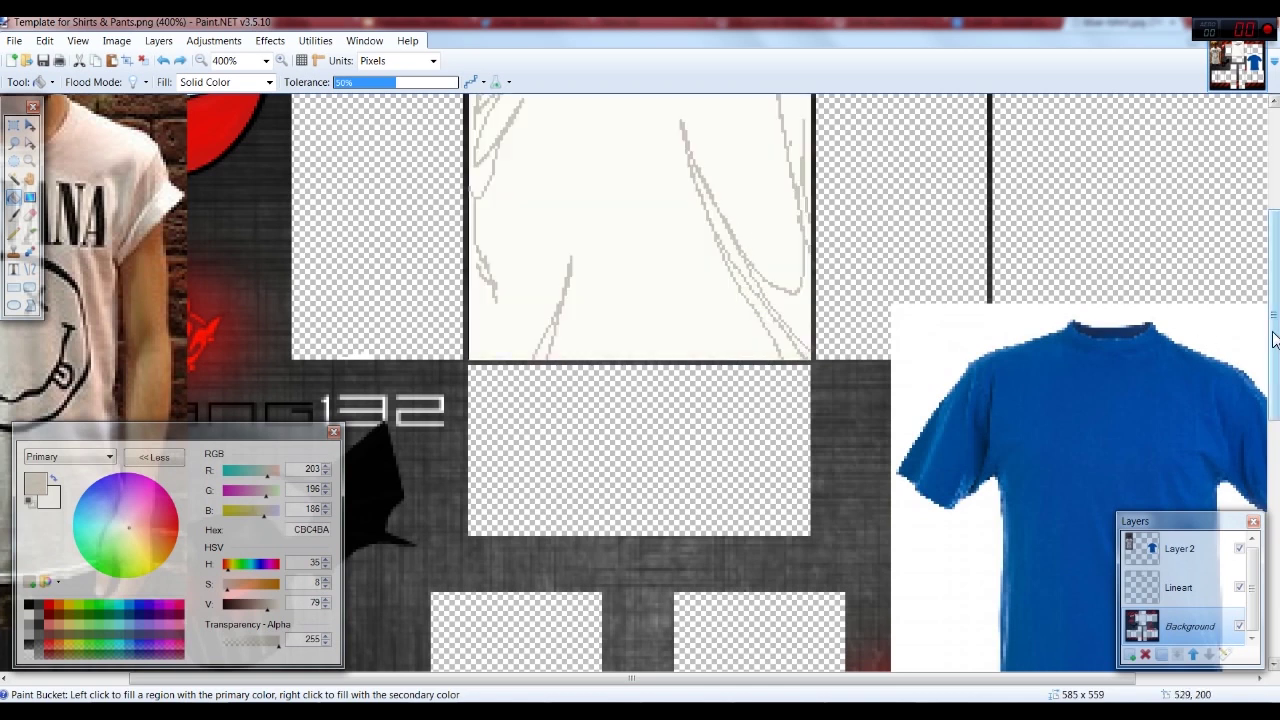
{"action": "key", "text": "ctrl+z"}
{"action": "scroll", "coordinate": [780, 300], "scroll_direction": "up", "scroll_amount": 3}
{"action": "left_click", "coordinate": [741, 428]}
{"action": "left_click", "coordinate": [791, 453]}
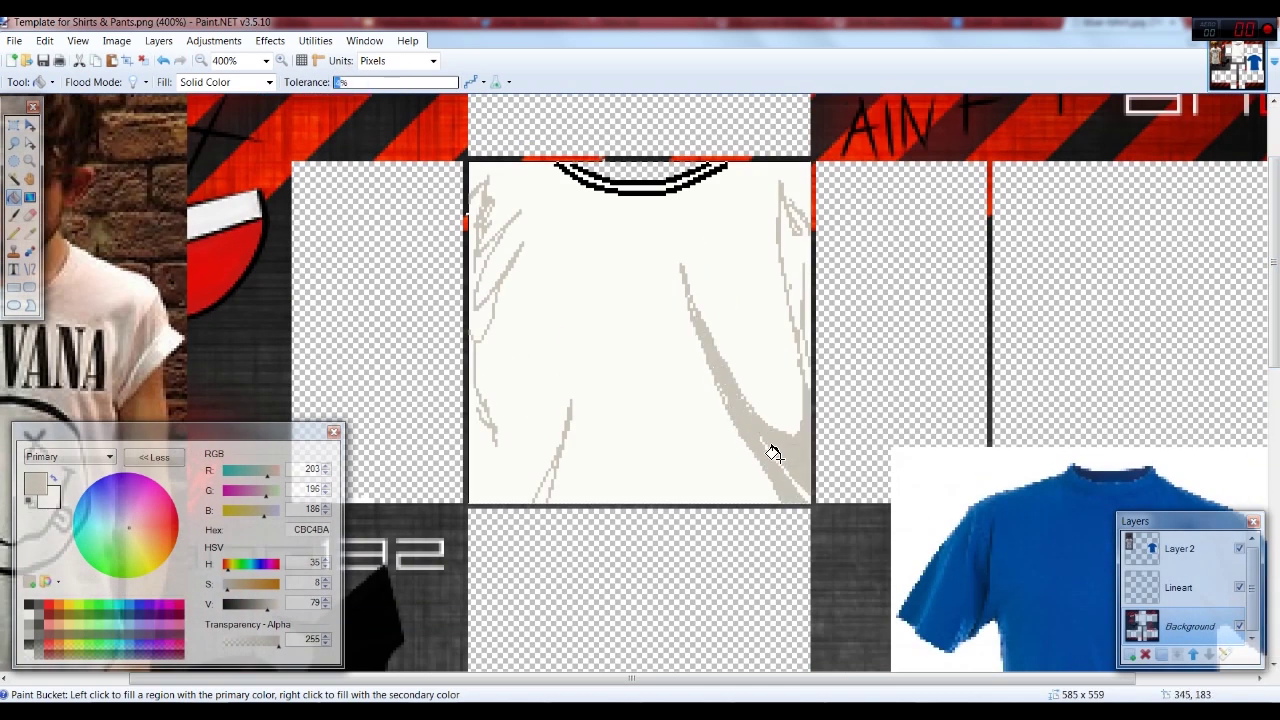
Step: Fill the outlined folds along the torso's right and upper left edges with beige, adjusting the fill tolerance
{"action": "left_click", "coordinate": [793, 246]}
{"action": "left_click", "coordinate": [351, 84]}
{"action": "left_click", "coordinate": [477, 321]}
{"action": "key", "text": "ctrl+z"}
{"action": "left_click", "coordinate": [366, 84]}
{"action": "left_click", "coordinate": [482, 322]}
Step: Paint the narrow fold on the torso's lower left edge solid beige with the Paintbrush
{"action": "left_click", "coordinate": [14, 214]}
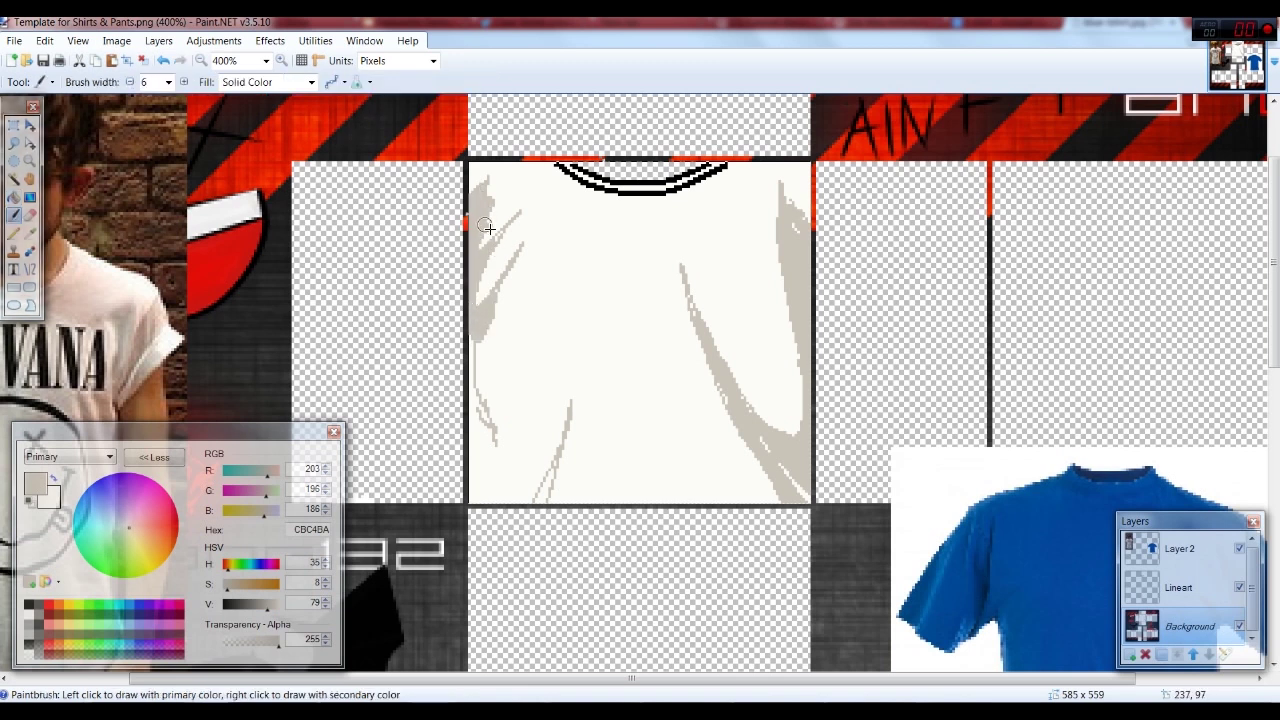
{"action": "key", "text": "ctrl+z"}
{"action": "left_click_drag", "start_coordinate": [485, 421], "coordinate": [467, 345]}
Step: Fill in the bottom-left fold with the Pencil and add small crease strokes at both shoulder edges
{"action": "key", "text": "p"}
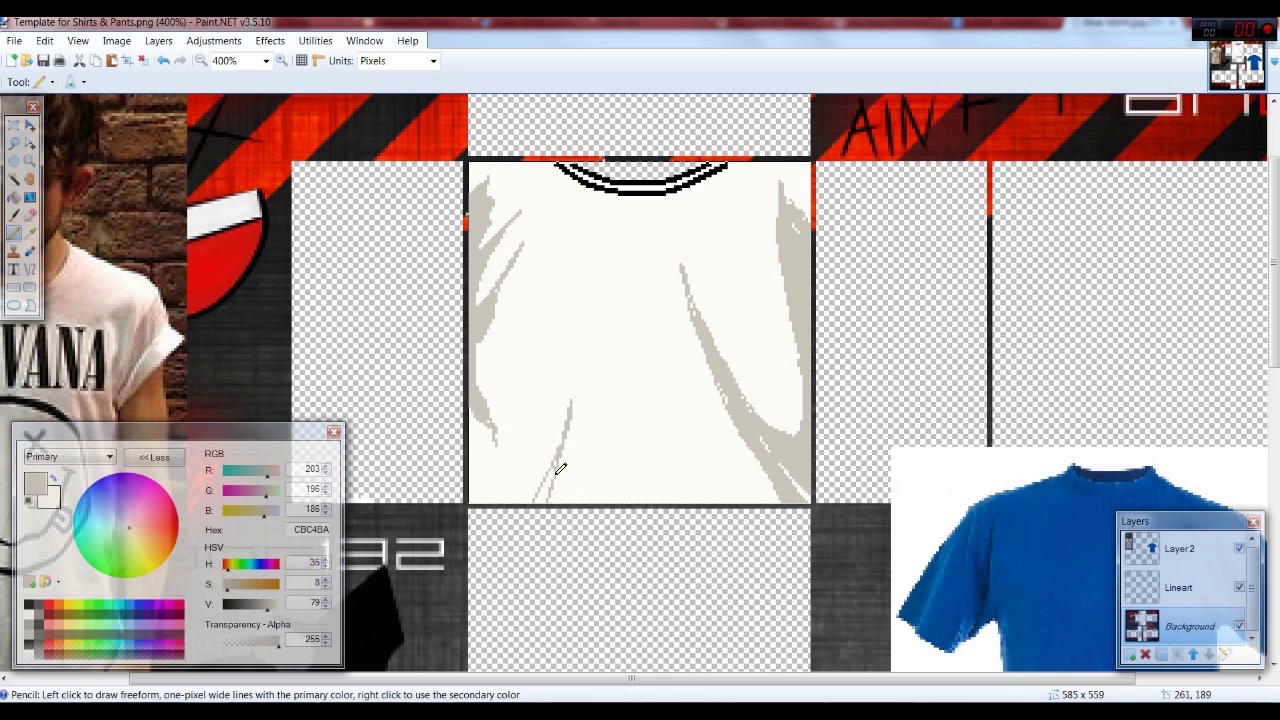
{"action": "left_click_drag", "start_coordinate": [556, 474], "coordinate": [556, 476]}
{"action": "left_click_drag", "start_coordinate": [778, 270], "coordinate": [771, 251]}
{"action": "left_click_drag", "start_coordinate": [808, 194], "coordinate": [810, 212]}
{"action": "left_click_drag", "start_coordinate": [490, 211], "coordinate": [505, 231]}
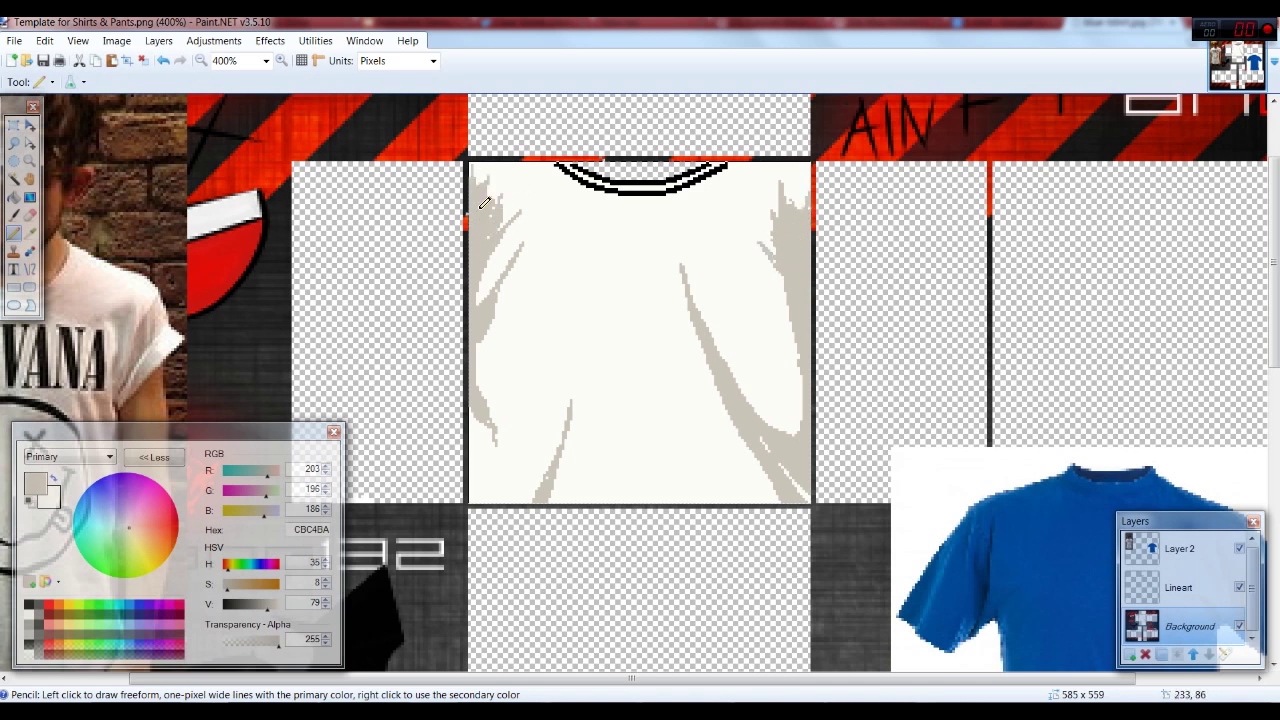
{"action": "left_click_drag", "start_coordinate": [528, 356], "coordinate": [622, 298]}
{"action": "key", "text": "ctrl+z"}
{"action": "key", "text": "b"}
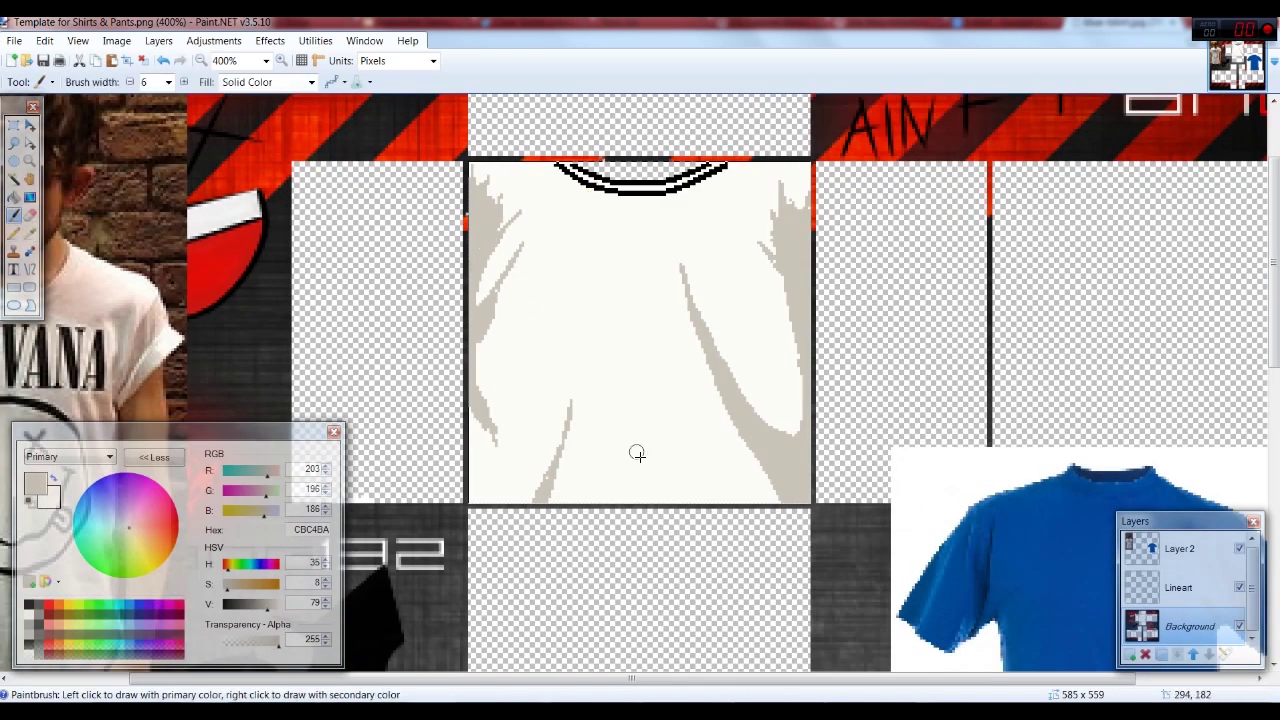
Step: Outline two long folds running down from the collar through the torso's middle and left of center with the Pencil
{"action": "key", "text": "ctrl+minus"}
{"action": "key", "text": "p"}
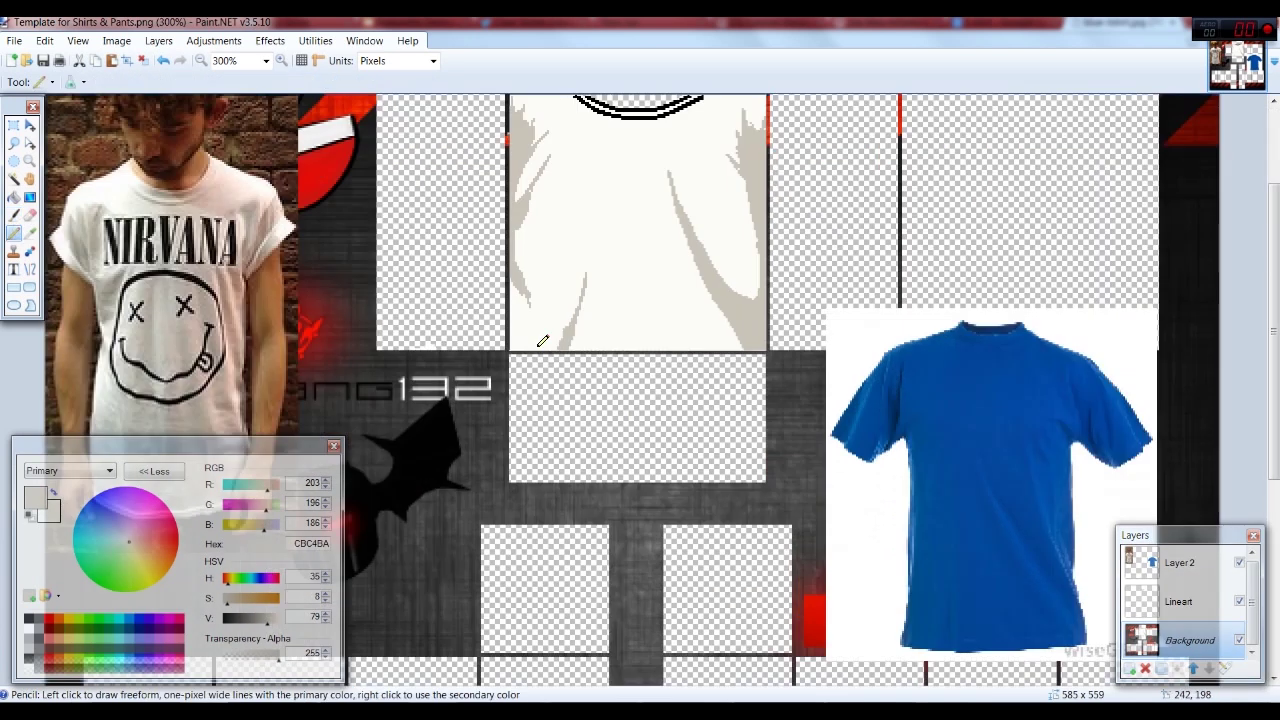
{"action": "left_click_drag", "start_coordinate": [613, 342], "coordinate": [620, 125]}
{"action": "key", "text": "ctrl+z"}
{"action": "key", "text": "ctrl+z"}
{"action": "key", "text": "ctrl+z"}
{"action": "mouse_move", "coordinate": [632, 188]}
{"action": "left_mouse_down"}
{"action": "mouse_move", "coordinate": [656, 372]}
{"action": "mouse_move", "coordinate": [634, 309]}
{"action": "mouse_move", "coordinate": [650, 208]}
{"action": "mouse_move", "coordinate": [656, 241]}
{"action": "mouse_move", "coordinate": [638, 136]}
{"action": "left_mouse_up"}
{"action": "key", "text": "ctrl+z"}
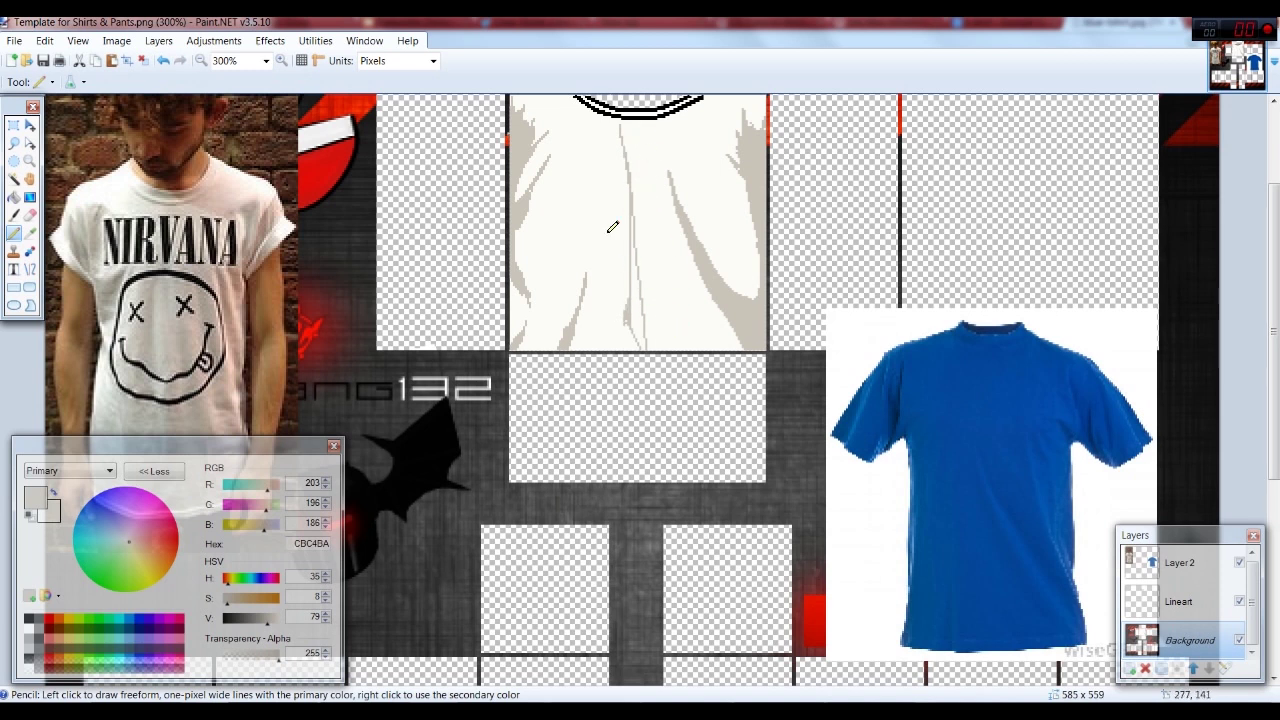
{"action": "mouse_move", "coordinate": [573, 258]}
{"action": "left_mouse_down"}
{"action": "mouse_move", "coordinate": [605, 112]}
{"action": "mouse_move", "coordinate": [592, 258]}
{"action": "mouse_move", "coordinate": [567, 300]}
{"action": "left_mouse_up"}
{"action": "left_click_drag", "start_coordinate": [567, 300], "coordinate": [575, 244]}
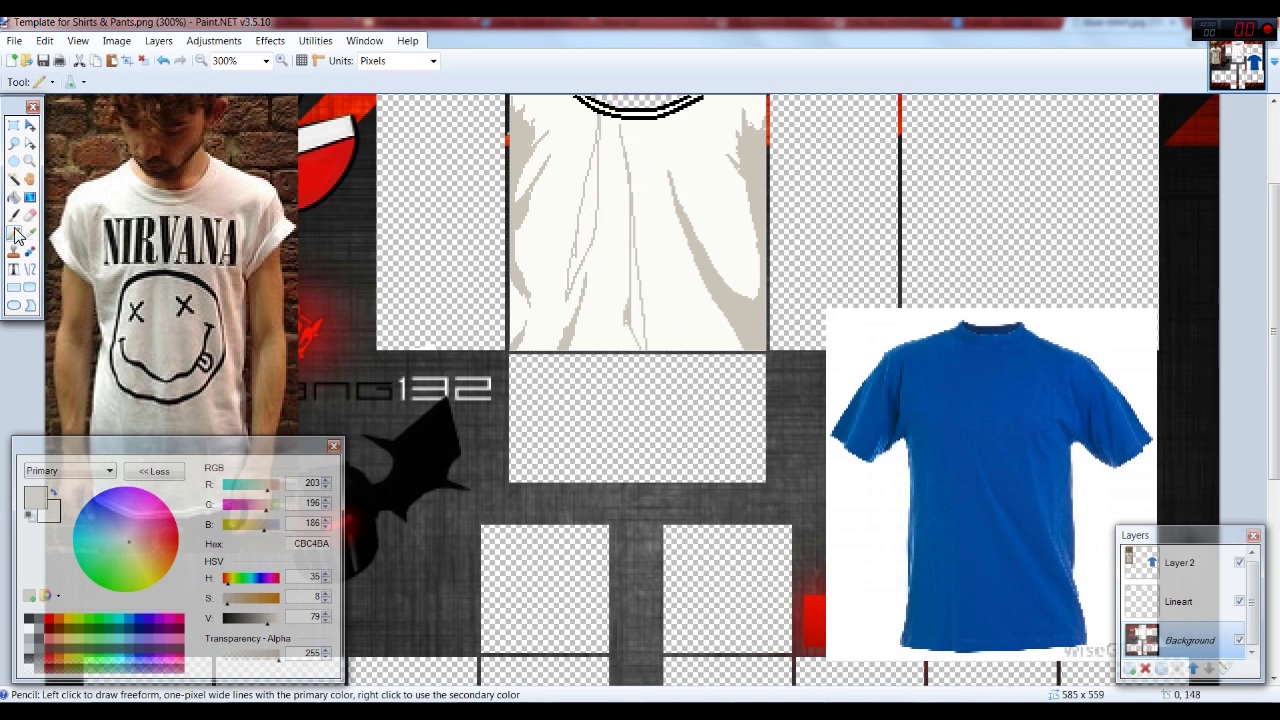
Step: Fill the two long collar folds with beige at 27% tolerance and touch up the leftover gaps with the Pencil
{"action": "left_click", "coordinate": [13, 197]}
{"action": "scroll", "coordinate": [557, 114], "scroll_direction": "up", "scroll_amount": 3}
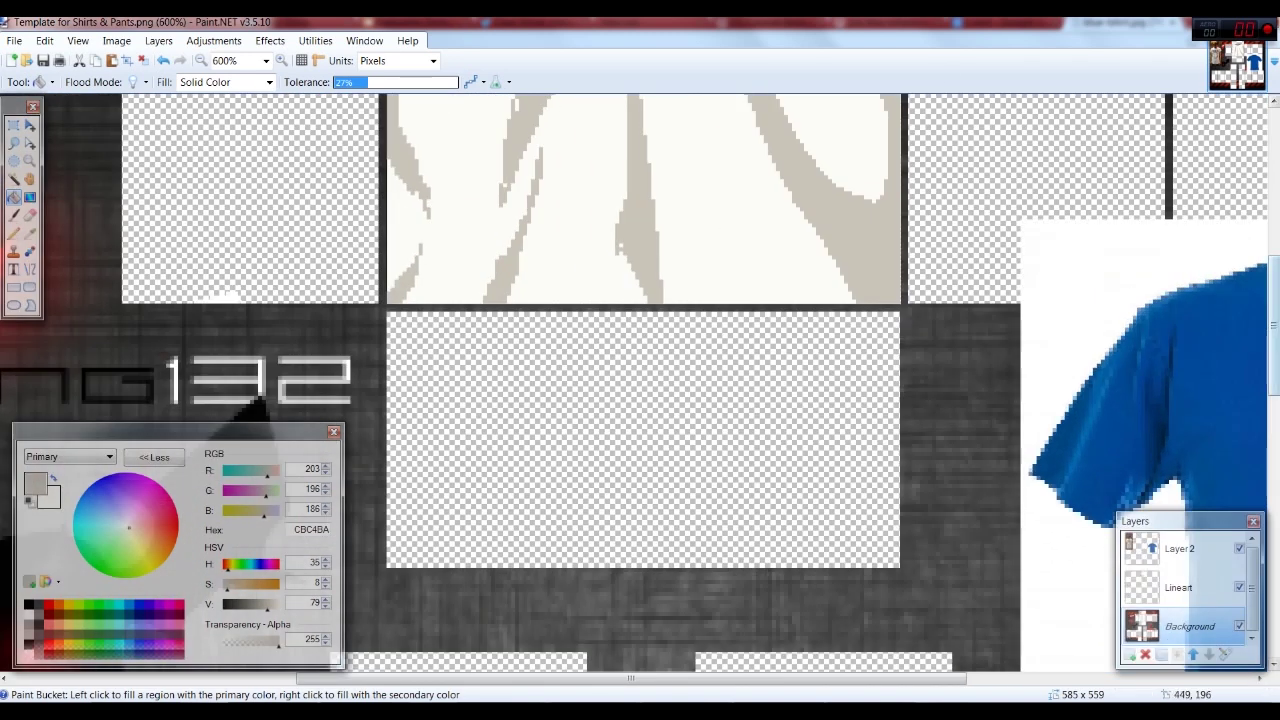
{"action": "scroll", "coordinate": [1277, 307], "scroll_direction": "up", "scroll_amount": 3}
{"action": "key", "text": "p"}
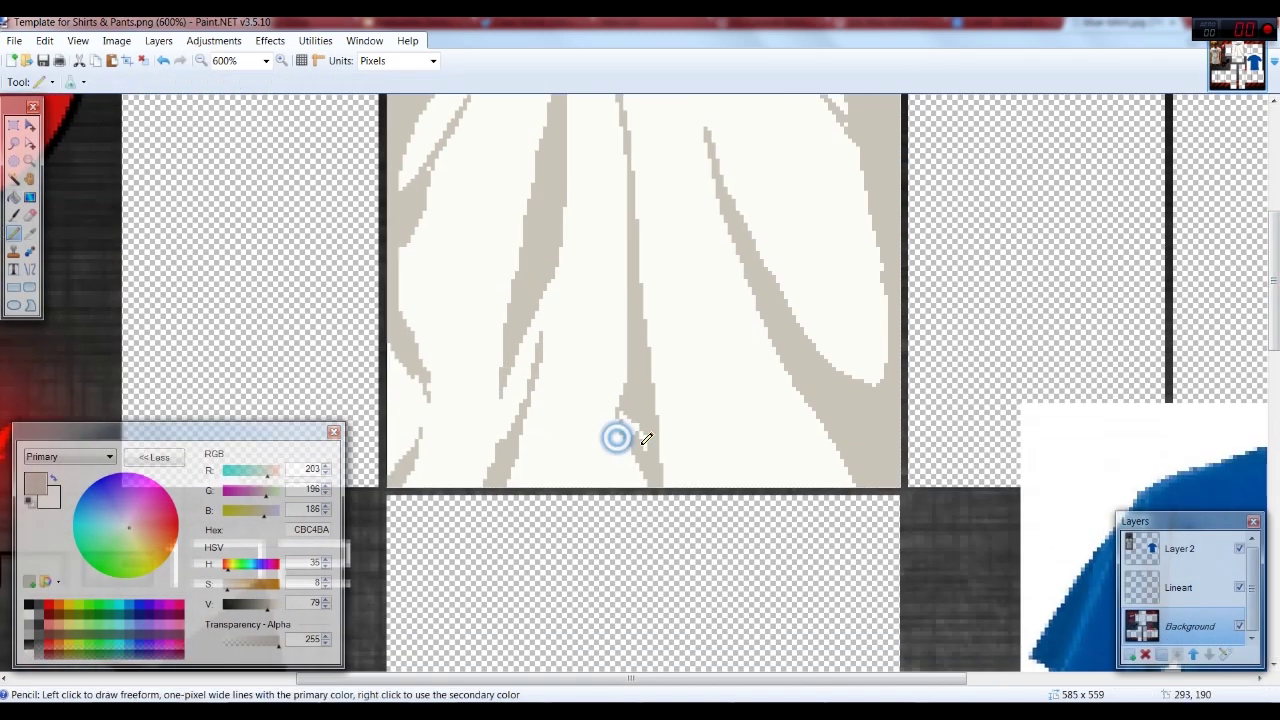
{"action": "scroll", "coordinate": [620, 414], "scroll_direction": "down", "scroll_amount": 5}
{"action": "scroll", "coordinate": [624, 394], "scroll_direction": "up", "scroll_amount": 3}
{"action": "scroll", "coordinate": [1233, 253], "scroll_direction": "up", "scroll_amount": 1}
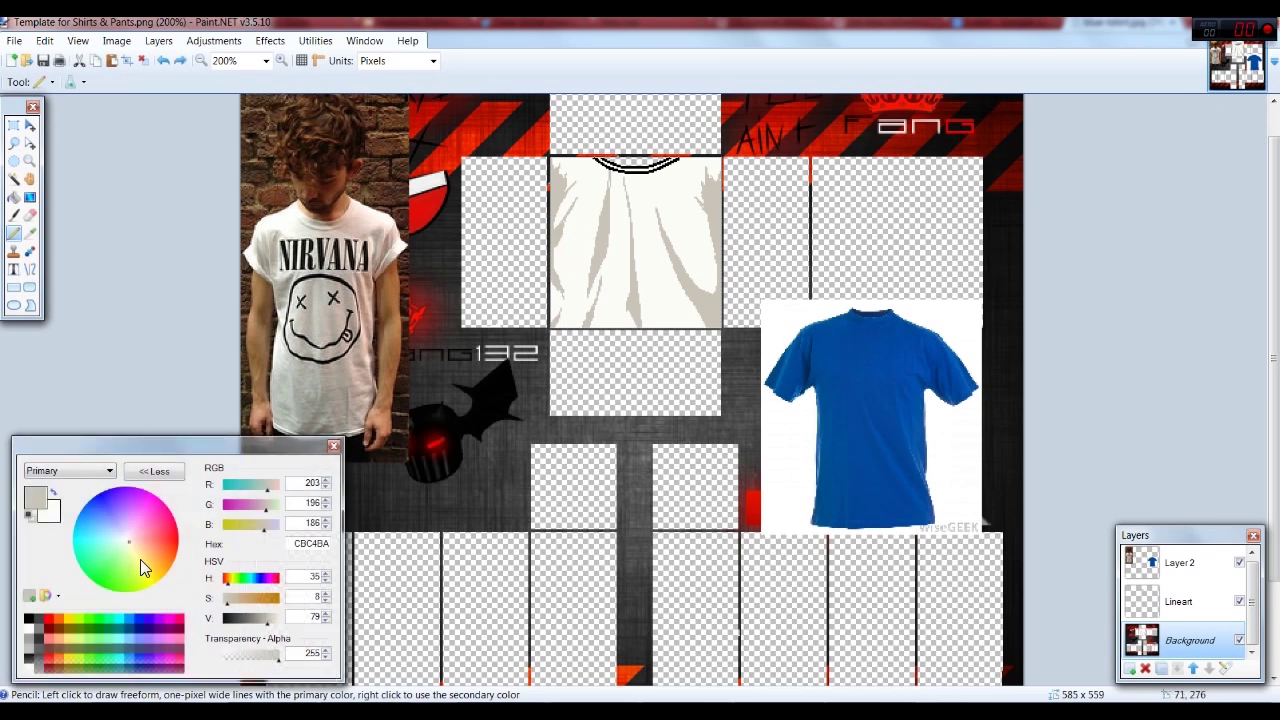
Step: Lighten the primary color to F4EFE8 by lowering its saturation and raising its value to 96
{"action": "left_click", "coordinate": [228, 605]}
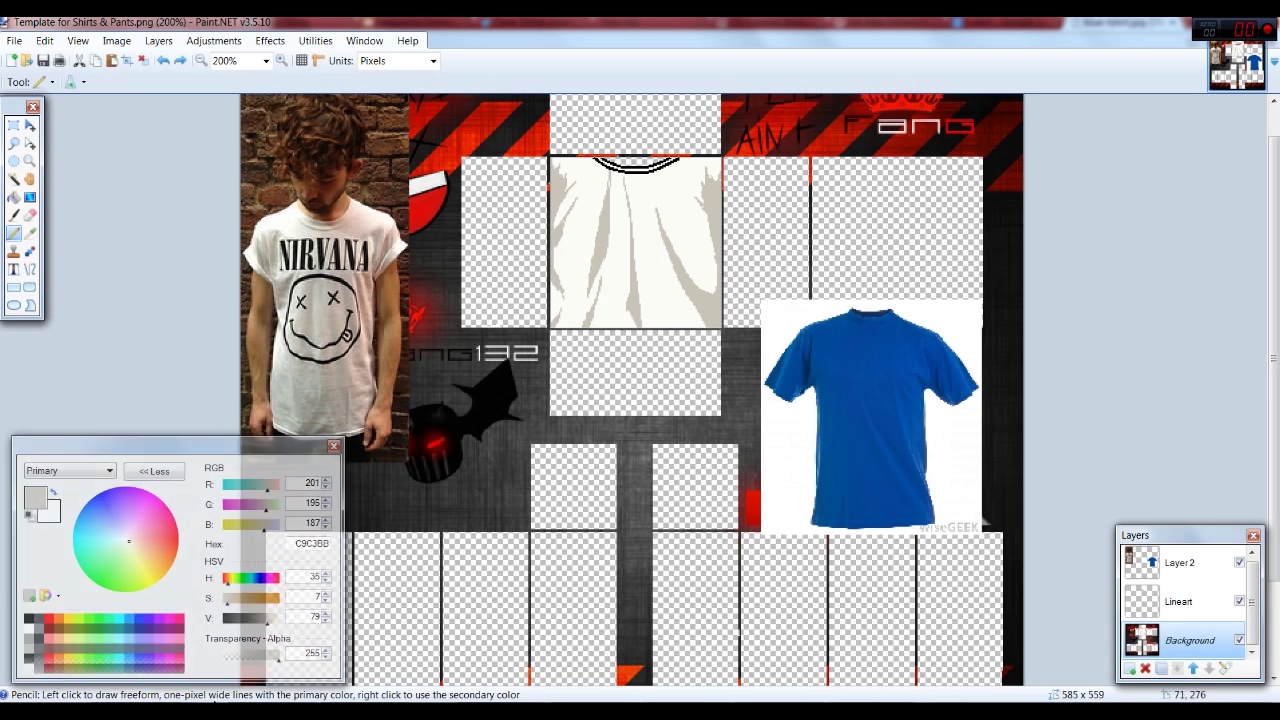
{"action": "left_click_drag", "start_coordinate": [264, 621], "coordinate": [276, 621]}
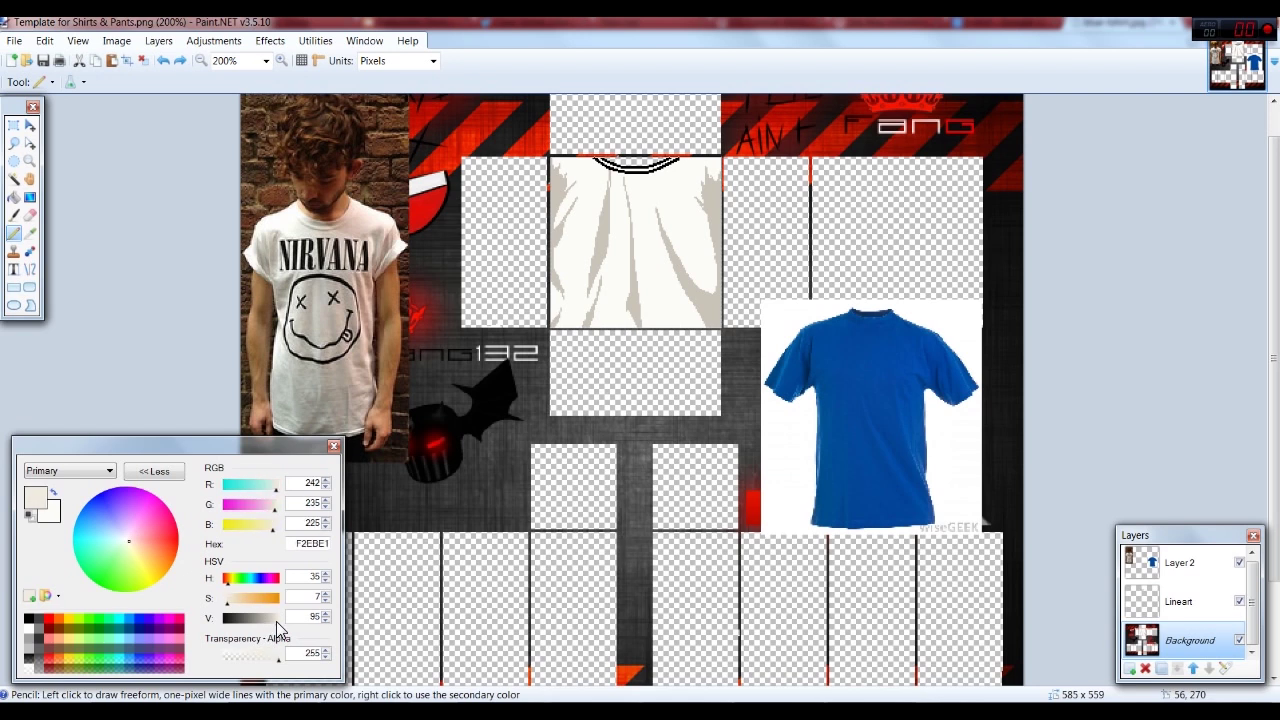
{"action": "left_click", "coordinate": [226, 604]}
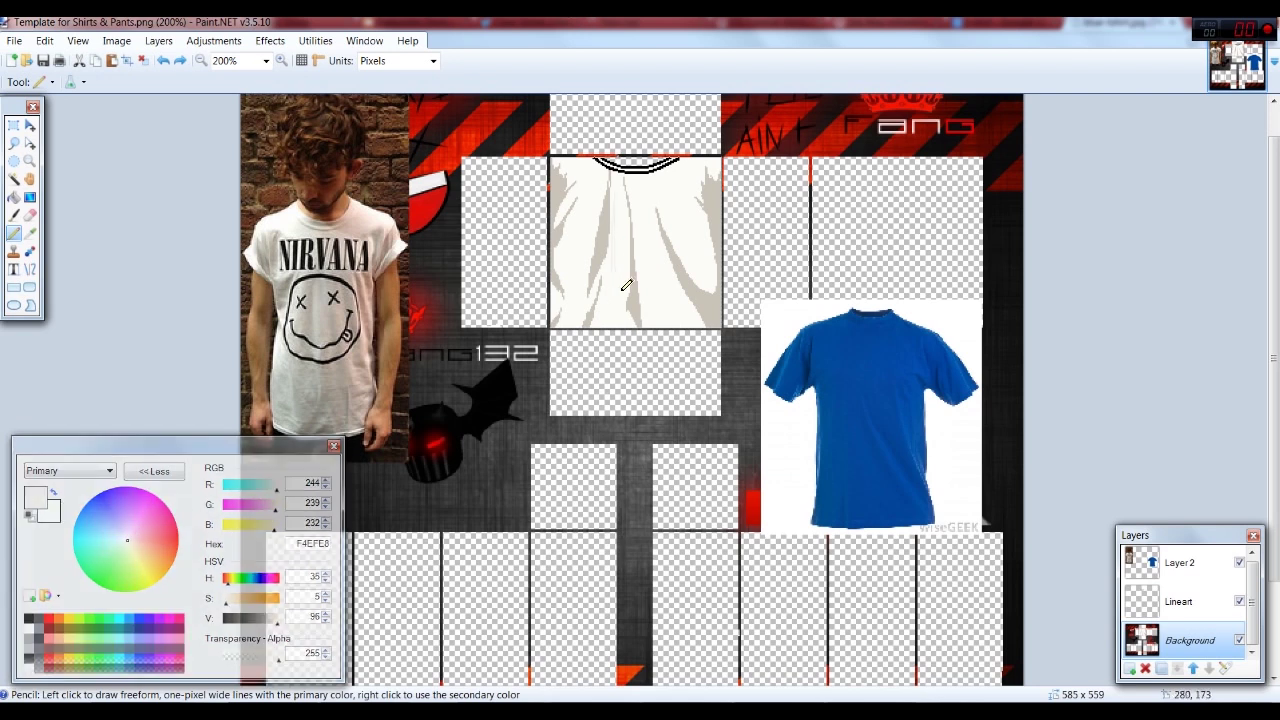
Step: Outline lighter shading beside the folds on the torso's right half in F4EFE8 and fill it at a reduced tolerance
{"action": "key", "text": "ctrl+plus"}
{"action": "scroll", "coordinate": [568, 241], "scroll_direction": "up", "scroll_amount": 1}
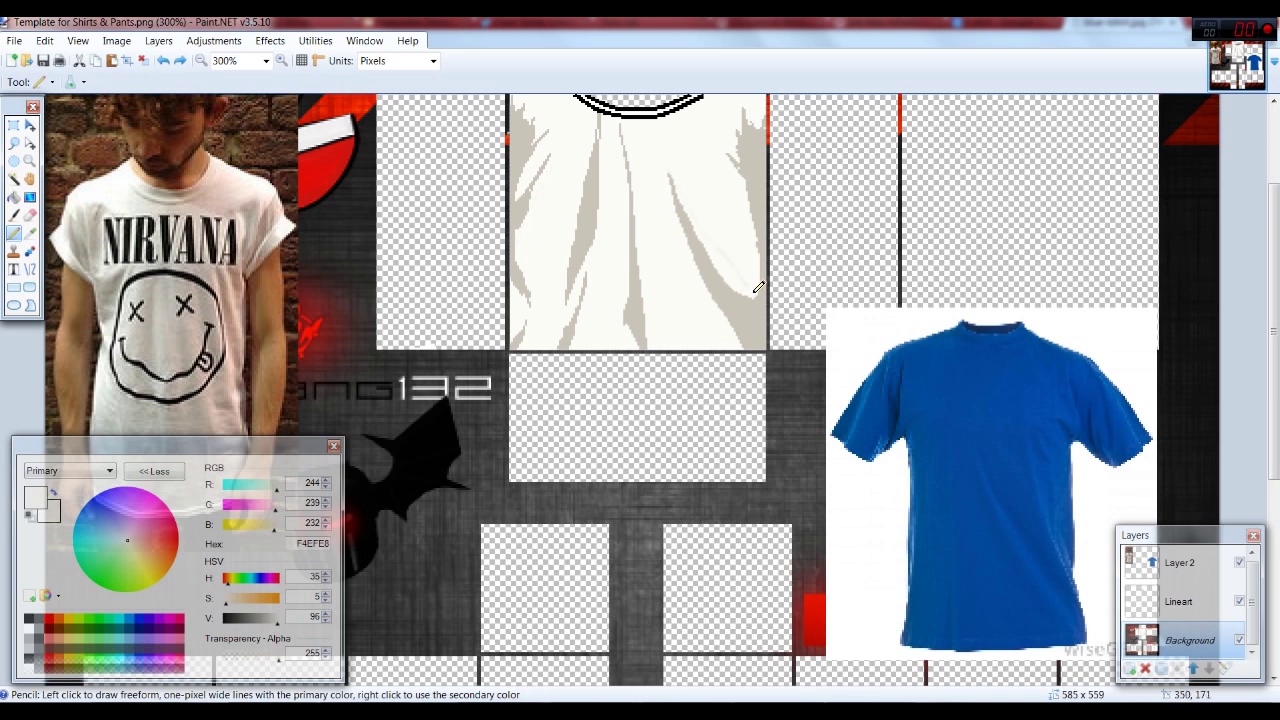
{"action": "scroll", "coordinate": [750, 140], "scroll_direction": "up", "scroll_amount": 3}
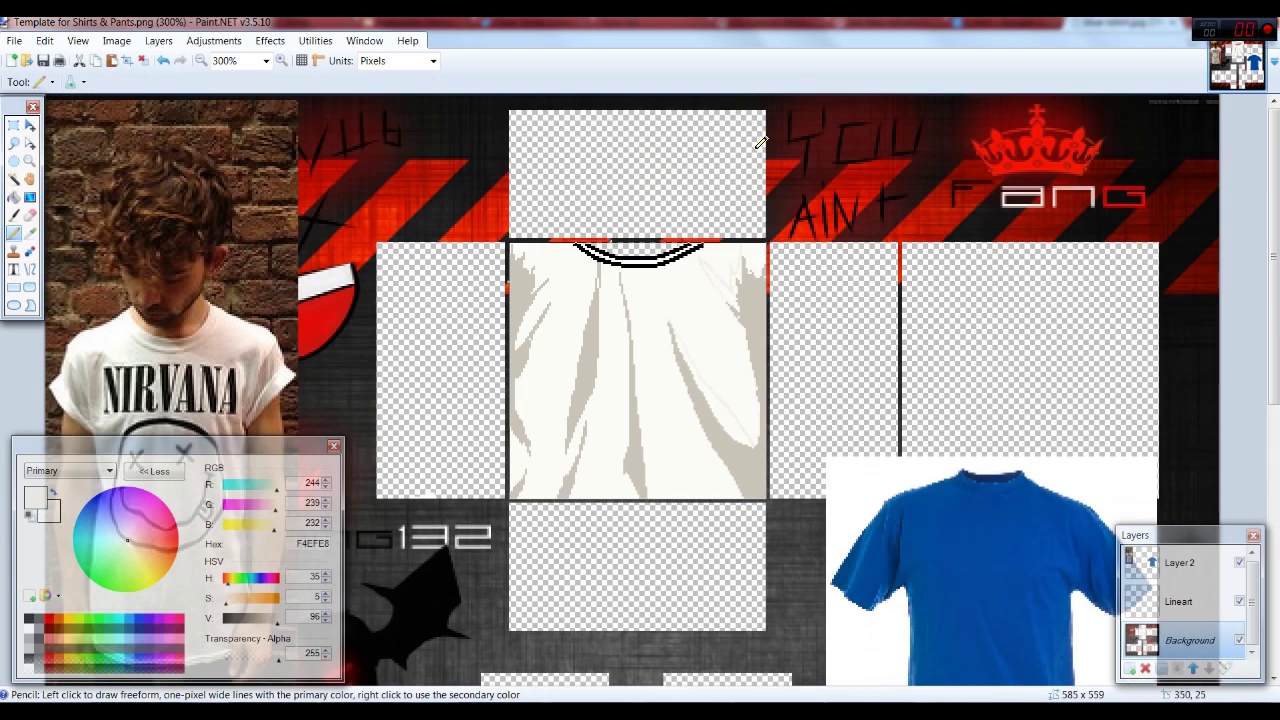
{"action": "key", "text": "f"}
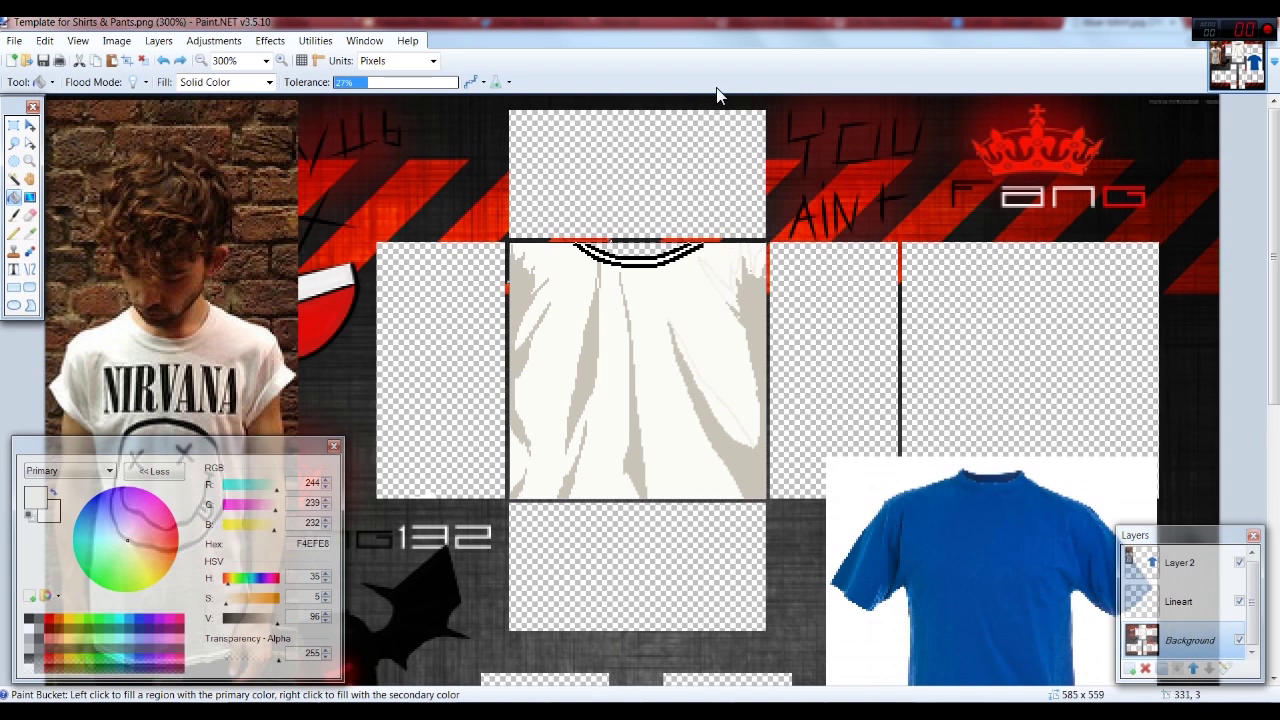
{"action": "key", "text": "ctrl+plus"}
{"action": "left_click", "coordinate": [344, 81]}
{"action": "left_click", "coordinate": [781, 350]}
{"action": "left_click", "coordinate": [751, 249]}
Step: Extend the lighter shading along the inner edge of the right fold with the Pencil and Paint Bucket
{"action": "left_click", "coordinate": [13, 232]}
{"action": "key", "text": "ctrl+minus"}
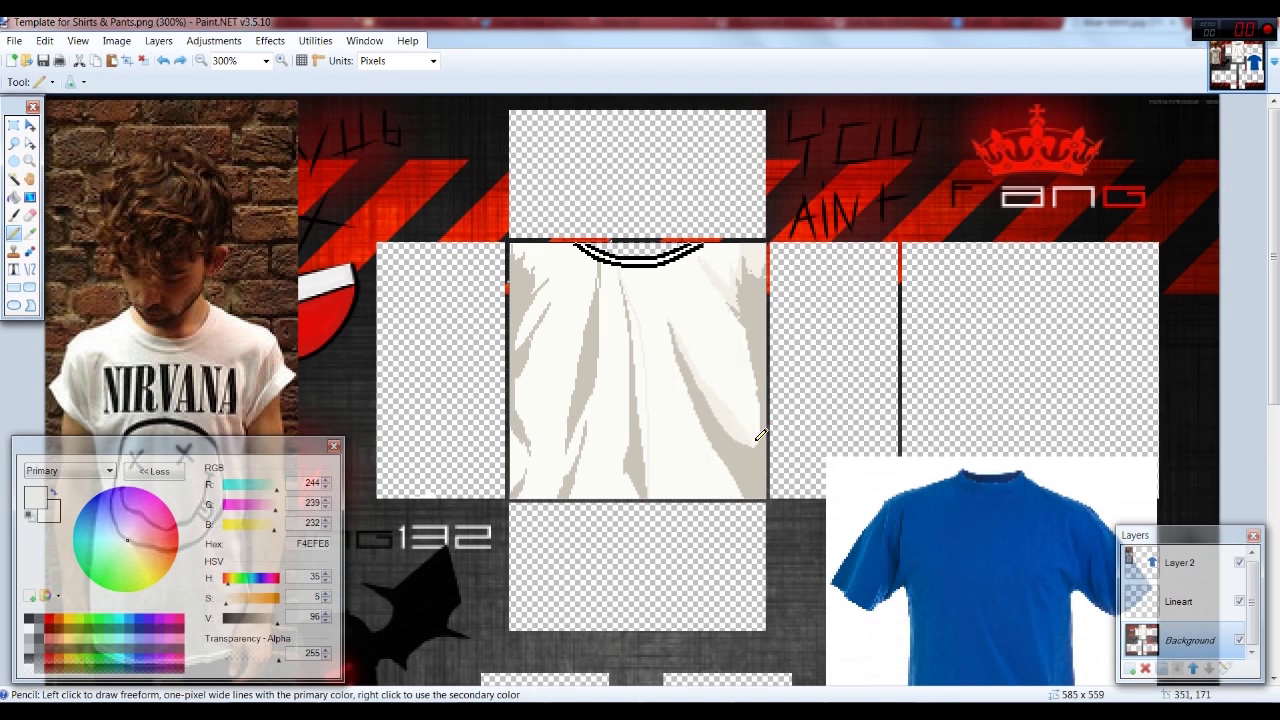
{"action": "left_click", "coordinate": [13, 197]}
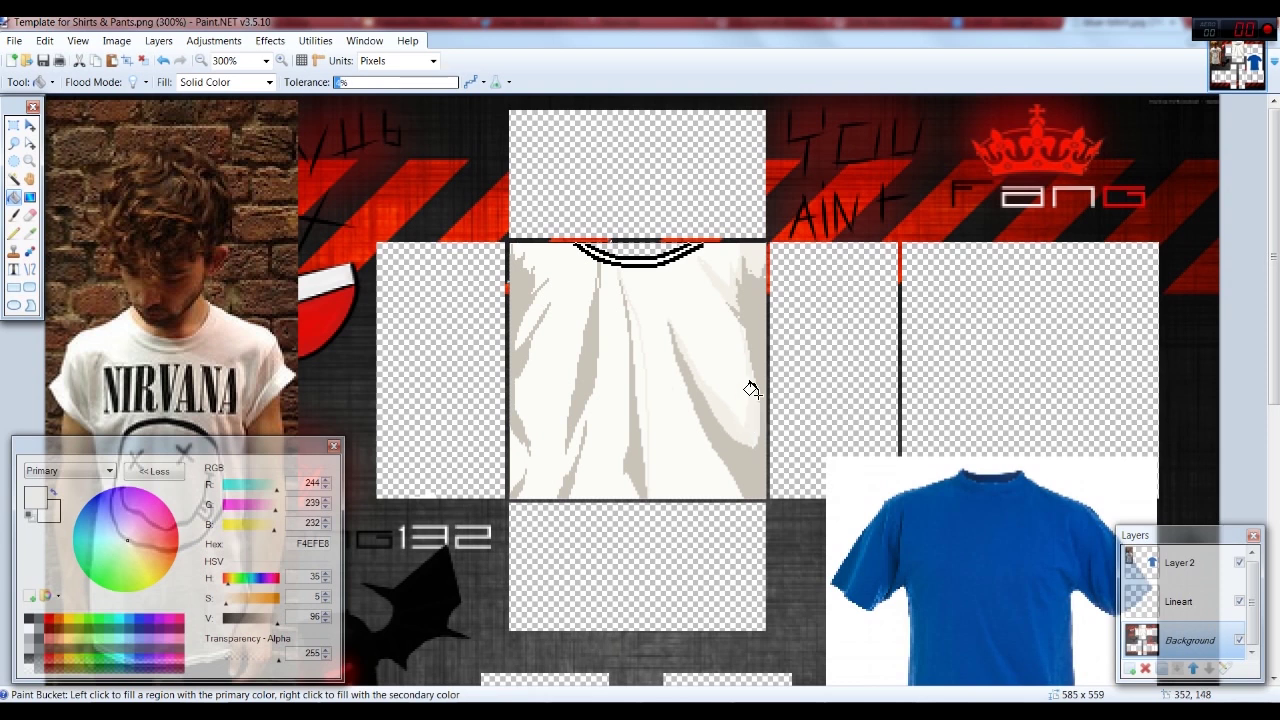
{"action": "key", "text": "ctrl+plus"}
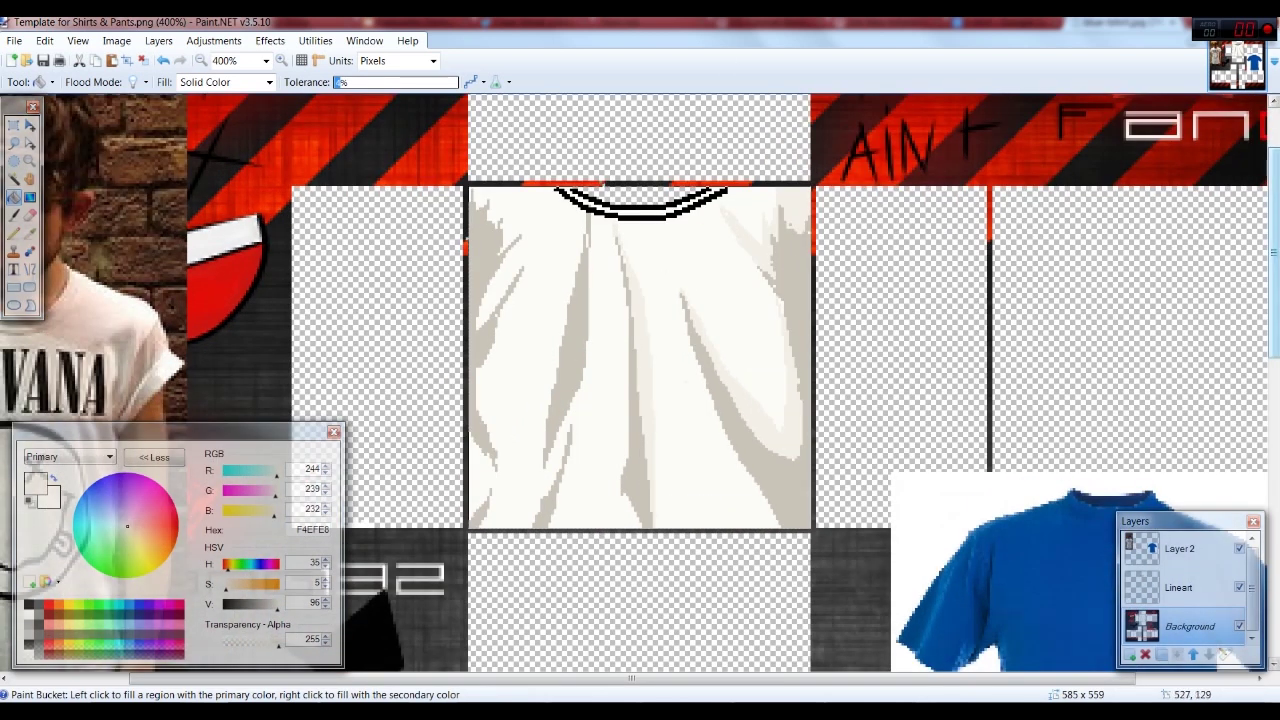
Step: Move the Colors window off the reference photo and pencil lighter shading outlines around the folds on the torso's left half
{"action": "key", "text": "ctrl+minus"}
{"action": "scroll", "coordinate": [1245, 274], "scroll_direction": "down", "scroll_amount": 2}
{"action": "key", "text": "p"}
{"action": "left_click_drag", "start_coordinate": [264, 445], "coordinate": [1206, 155]}
{"action": "left_click", "coordinate": [1119, 183]}
{"action": "left_click_drag", "start_coordinate": [1096, 157], "coordinate": [1055, 133]}
{"action": "left_click", "coordinate": [1136, 157]}
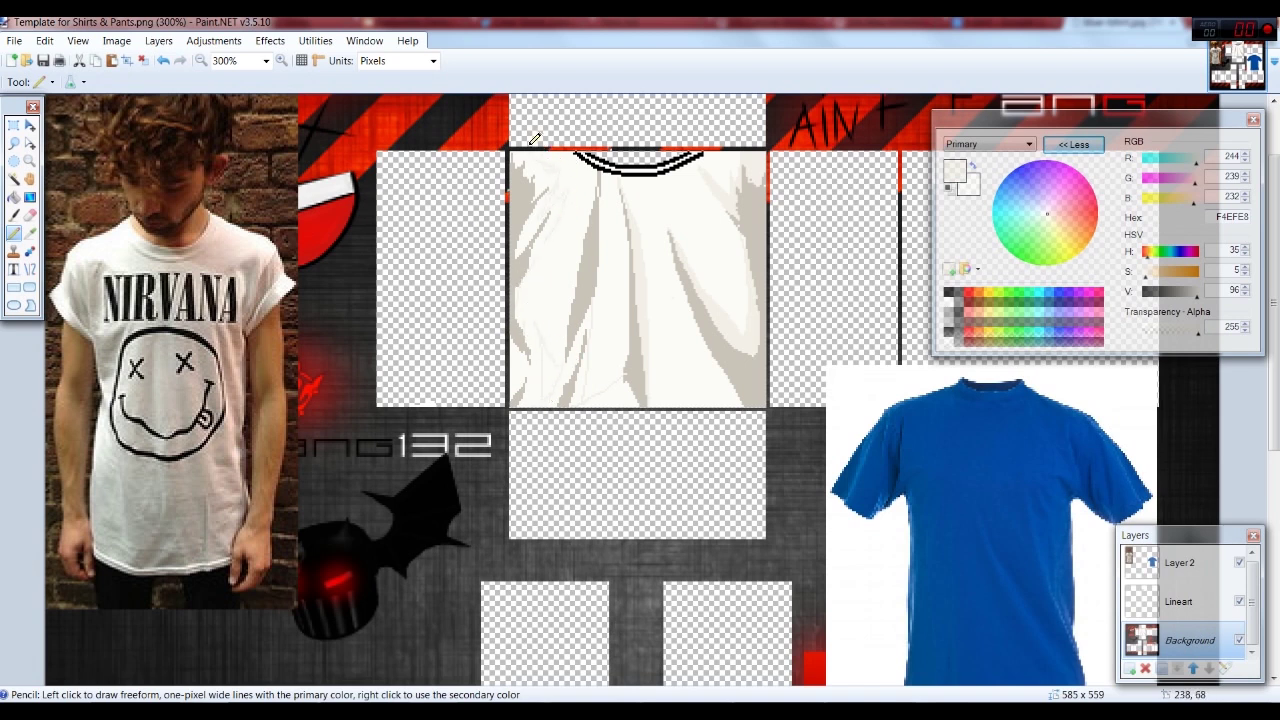
Step: Fill the outlined light shading at the torso's bottom, beside the center fold, with F4EFE8
{"action": "left_click", "coordinate": [13, 197]}
{"action": "left_click", "coordinate": [589, 391]}
{"action": "key", "text": "ctrl+z"}
{"action": "left_click", "coordinate": [607, 400]}
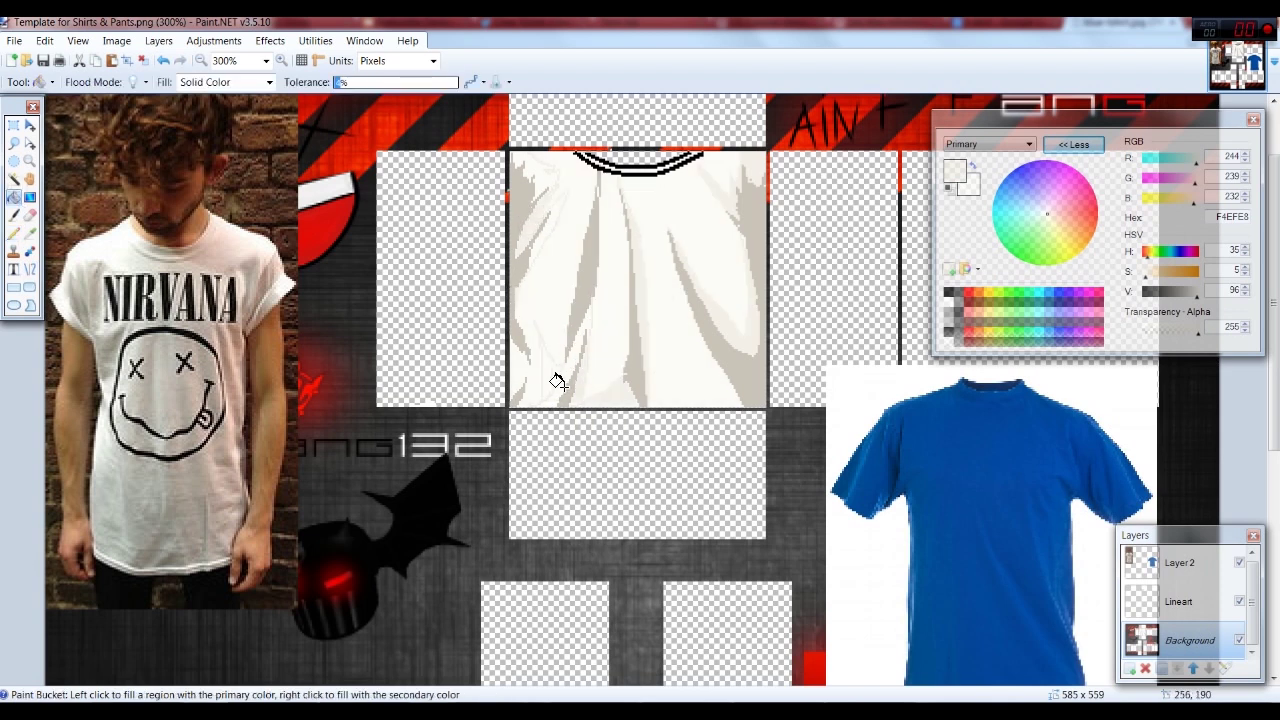
Step: Complete the light outline down to the torso's bottom edge at the lower left and fill the enclosed area
{"action": "key", "text": "ctrl+plus"}
{"action": "key", "text": "ctrl+plus"}
{"action": "left_click", "coordinate": [13, 233]}
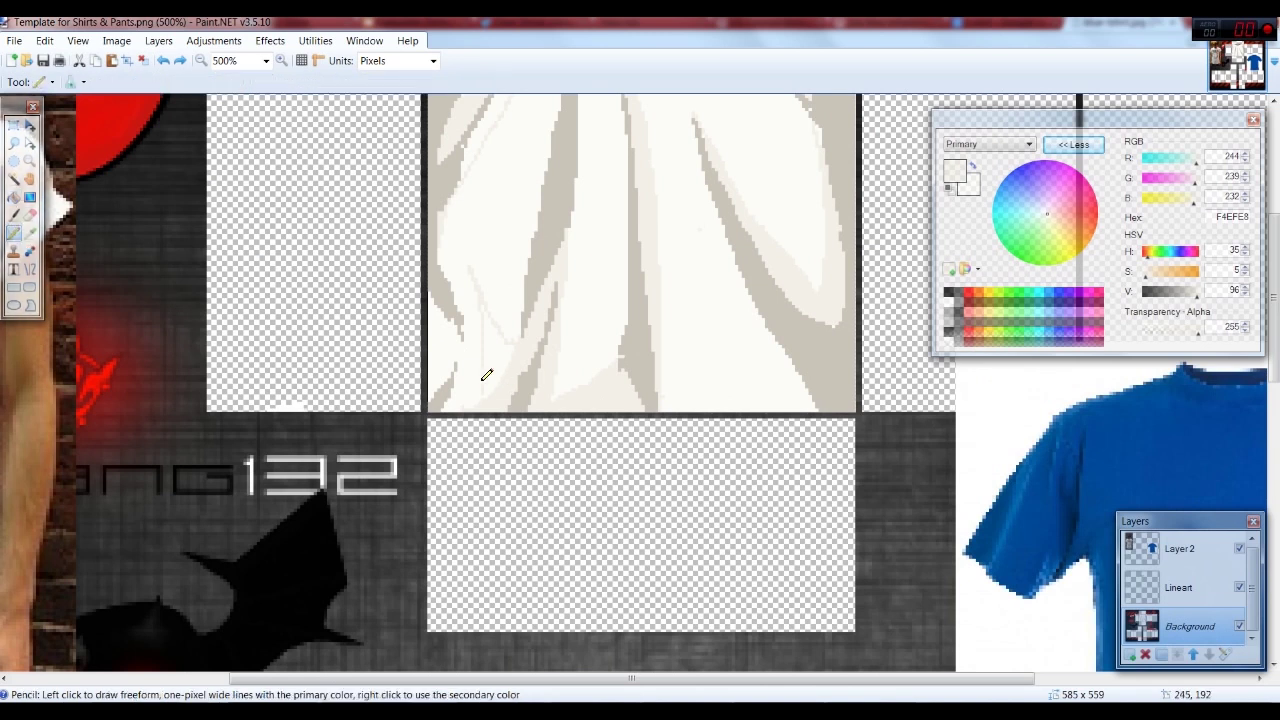
{"action": "left_click_drag", "start_coordinate": [482, 380], "coordinate": [482, 410]}
{"action": "left_click", "coordinate": [13, 197]}
{"action": "left_click", "coordinate": [491, 311]}
{"action": "key", "text": "ctrl+minus"}
{"action": "key", "text": "ctrl+minus"}
{"action": "key", "text": "ctrl+minus"}
{"action": "key", "text": "ctrl+minus"}
{"action": "key", "text": "ctrl+plus"}
{"action": "key", "text": "ctrl+plus"}
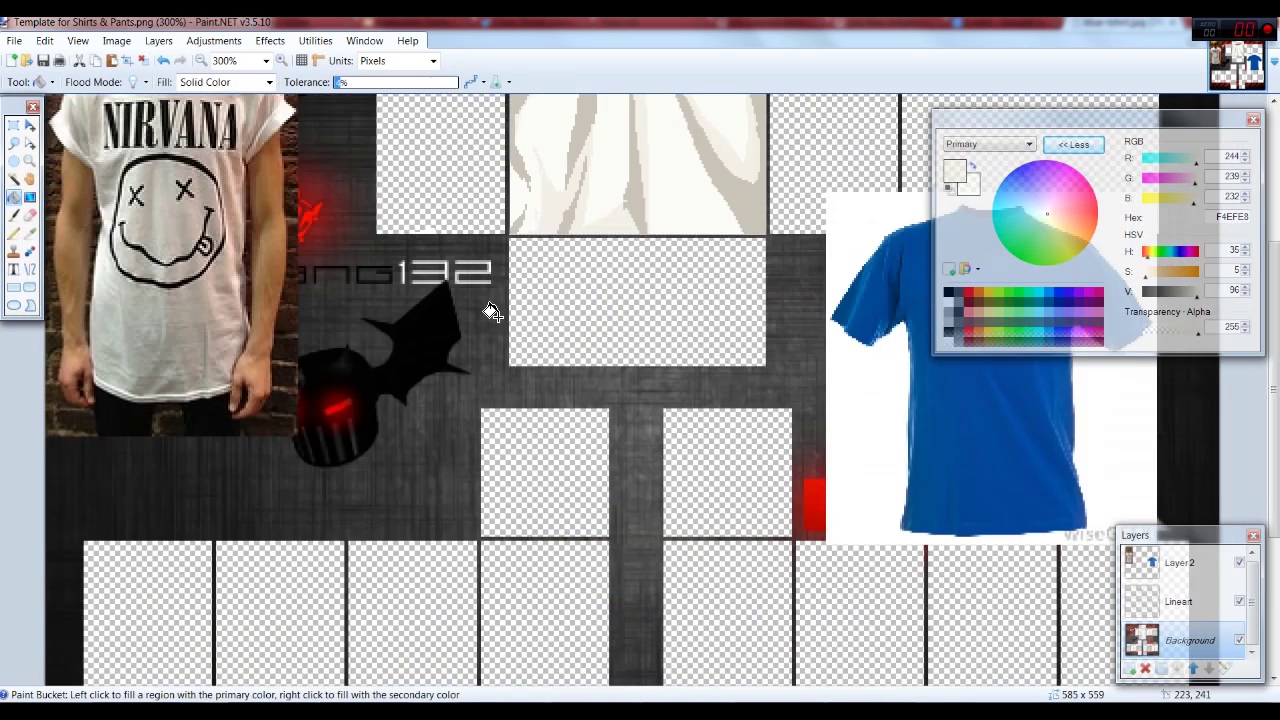
{"action": "scroll", "coordinate": [491, 312], "scroll_direction": "up", "scroll_amount": 3}
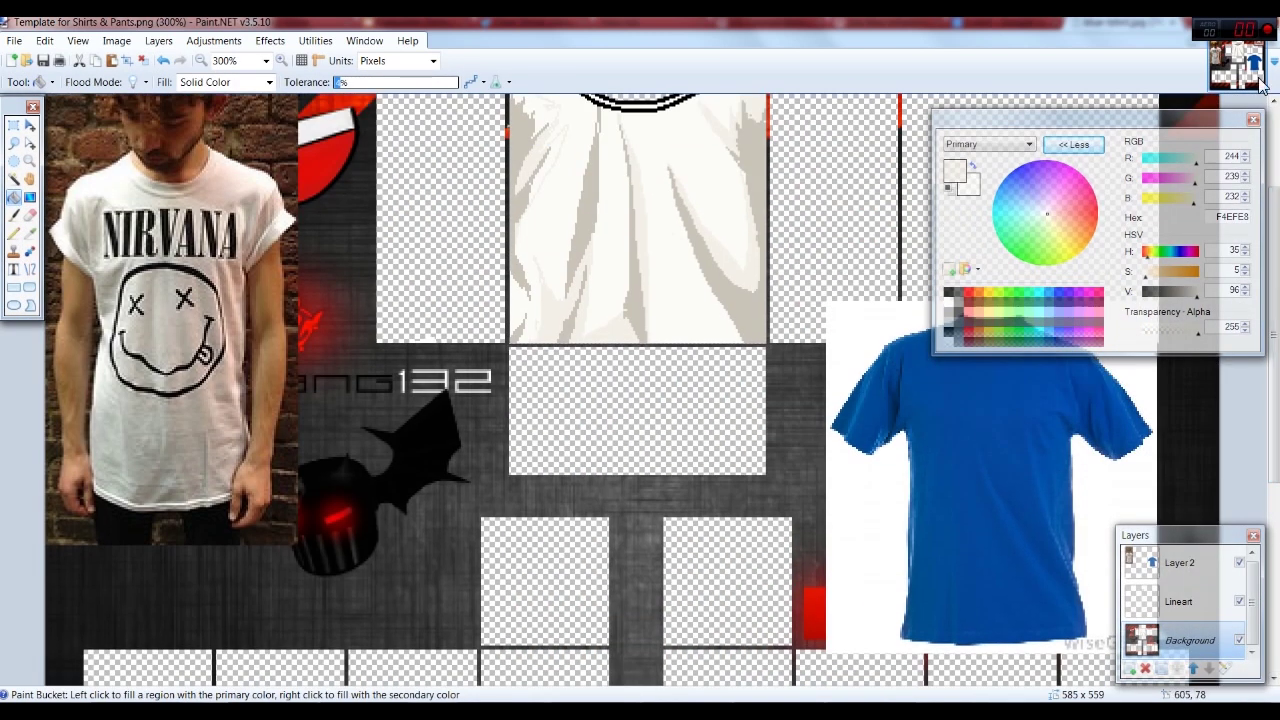
Step: Paint F4EFE8 shading over the gaps at the torso's lower left on the Lineart layer with the 6-pixel Paintbrush
{"action": "left_click", "coordinate": [29, 233]}
{"action": "left_click", "coordinate": [118, 438]}
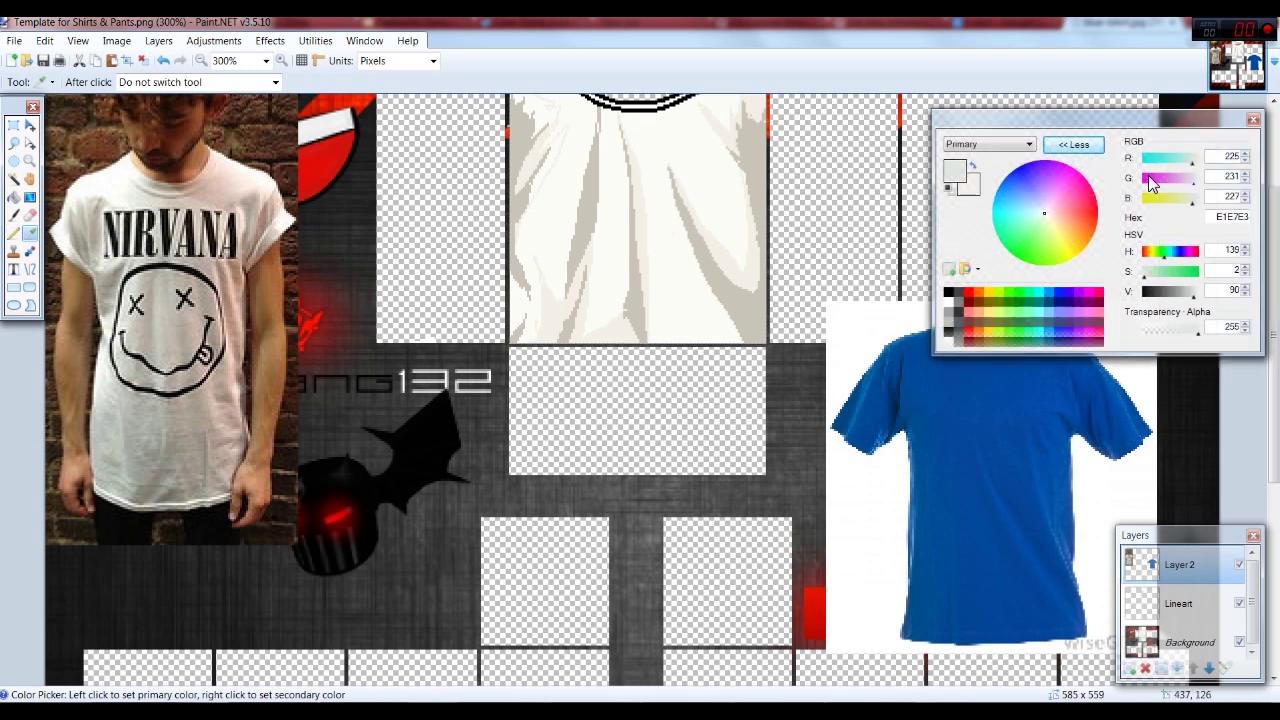
{"action": "key", "text": "x"}
{"action": "left_click", "coordinate": [1180, 603]}
{"action": "left_click", "coordinate": [13, 215]}
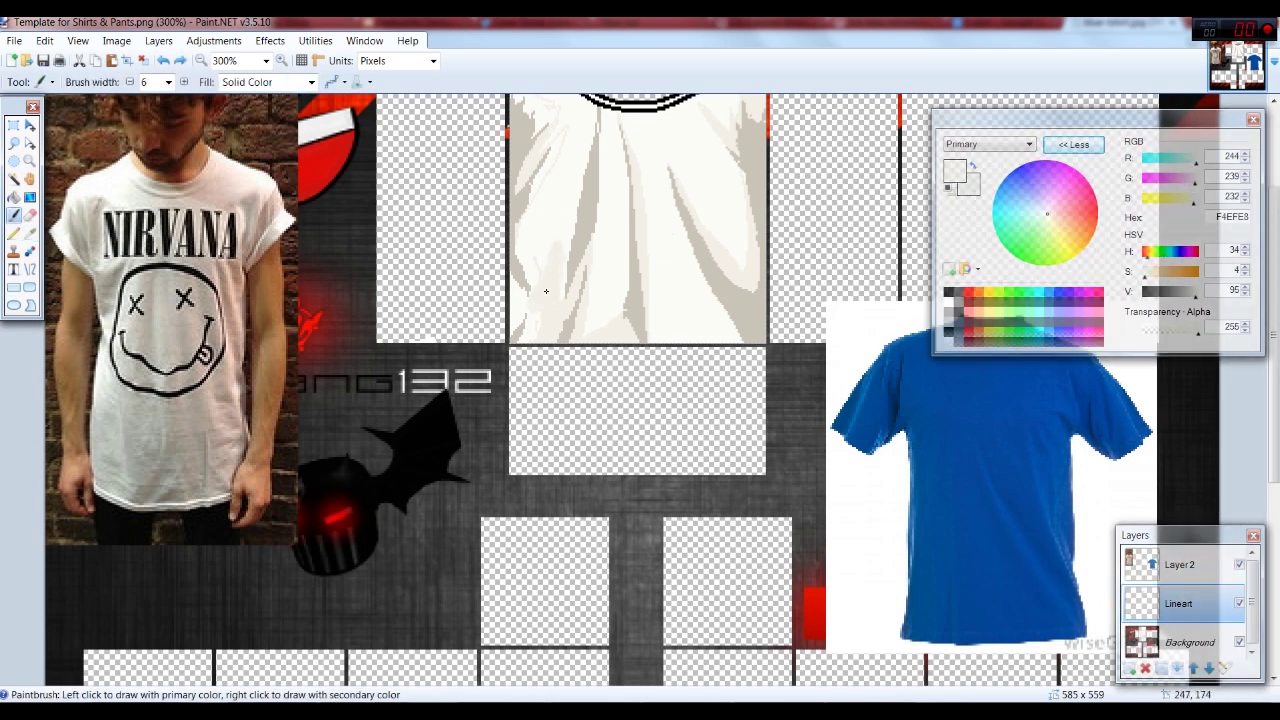
{"action": "left_click_drag", "start_coordinate": [549, 265], "coordinate": [538, 287]}
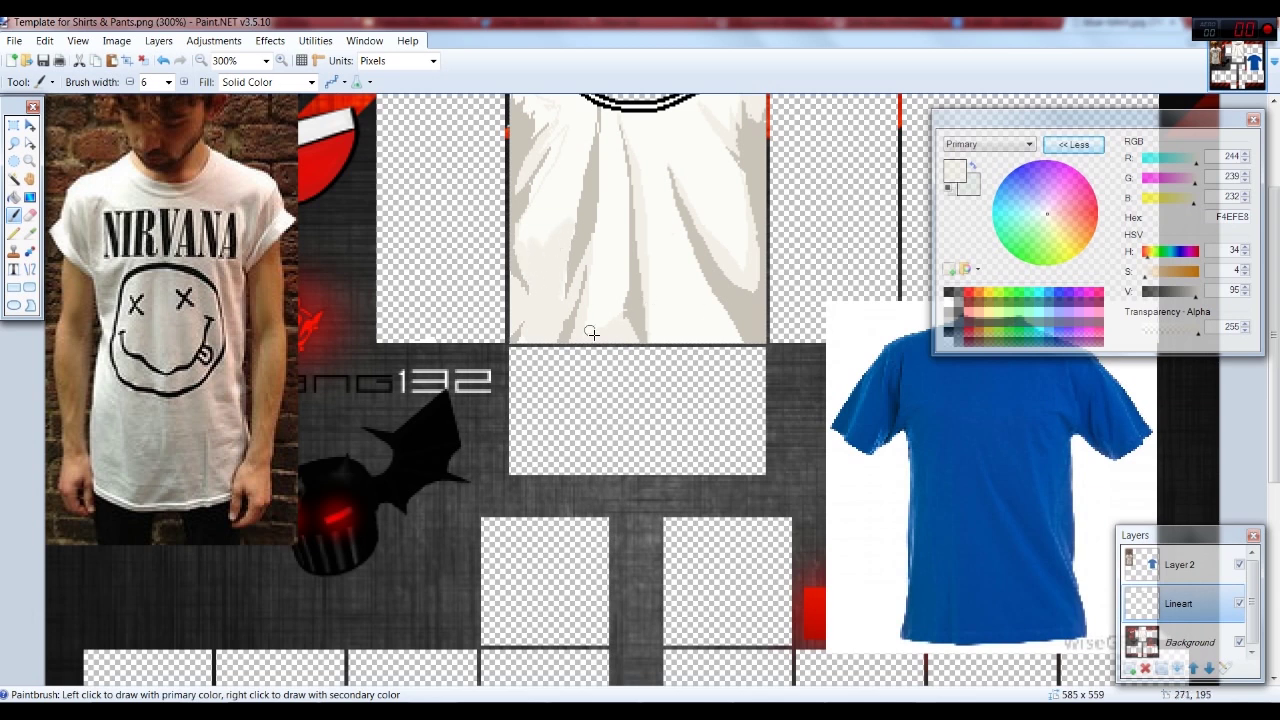
{"action": "mouse_move", "coordinate": [588, 333]}
{"action": "left_mouse_down"}
{"action": "mouse_move", "coordinate": [619, 316]}
{"action": "mouse_move", "coordinate": [630, 216]}
{"action": "left_mouse_up"}
{"action": "key", "text": "ctrl+z"}
{"action": "key", "text": "ctrl+z"}
Step: Undo the trial fill at the torso's lower left and set the Paint Bucket's tolerance to 0%
{"action": "left_click", "coordinate": [13, 232]}
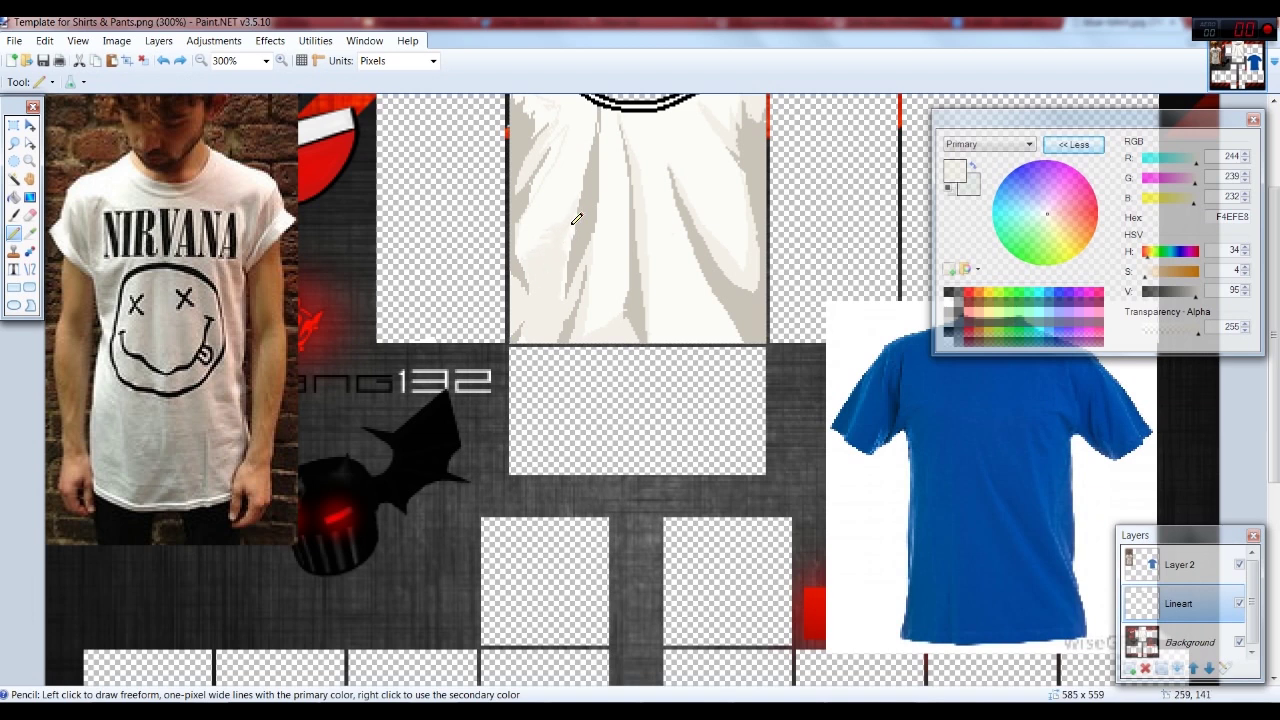
{"action": "left_click", "coordinate": [14, 197]}
{"action": "left_click", "coordinate": [562, 287]}
{"action": "key", "text": "ctrl+z"}
{"action": "left_click", "coordinate": [336, 84]}
Step: Merge the Lineart layer down into the Background layer
{"action": "key", "text": "ctrl+plus"}
{"action": "left_click_drag", "start_coordinate": [1273, 278], "coordinate": [1273, 232]}
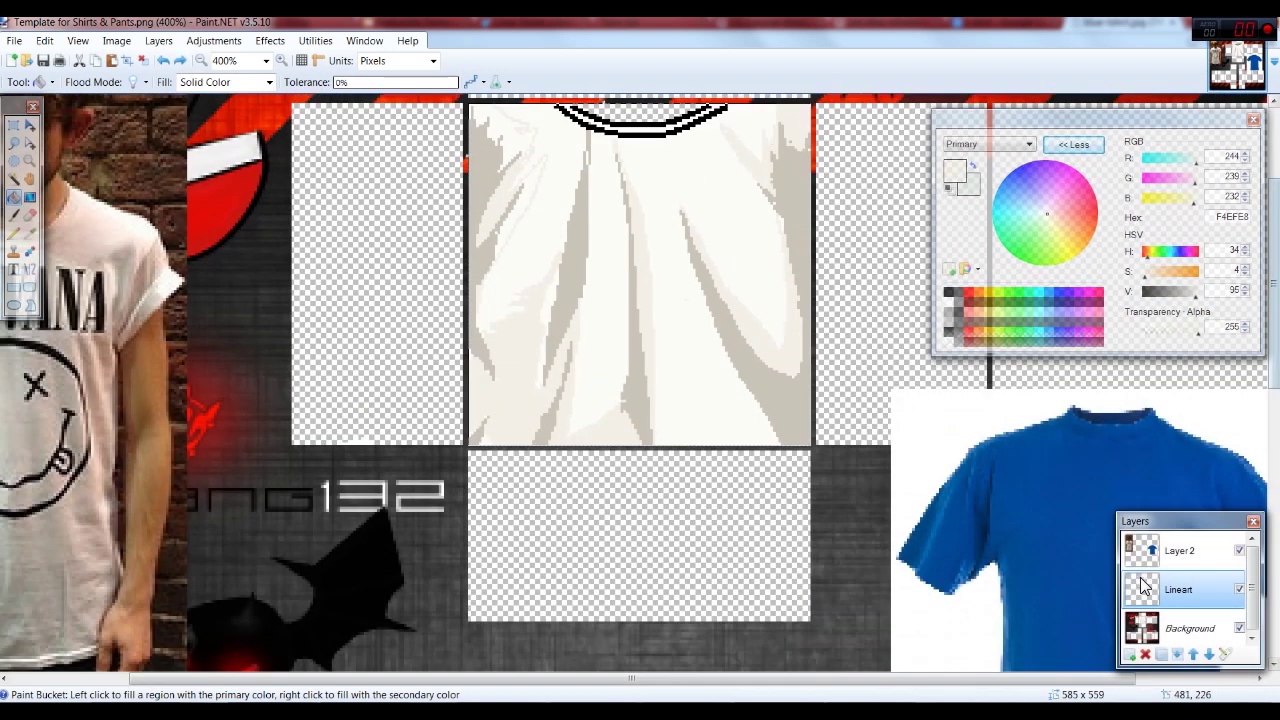
{"action": "left_click", "coordinate": [1209, 654]}
{"action": "left_click", "coordinate": [1192, 654]}
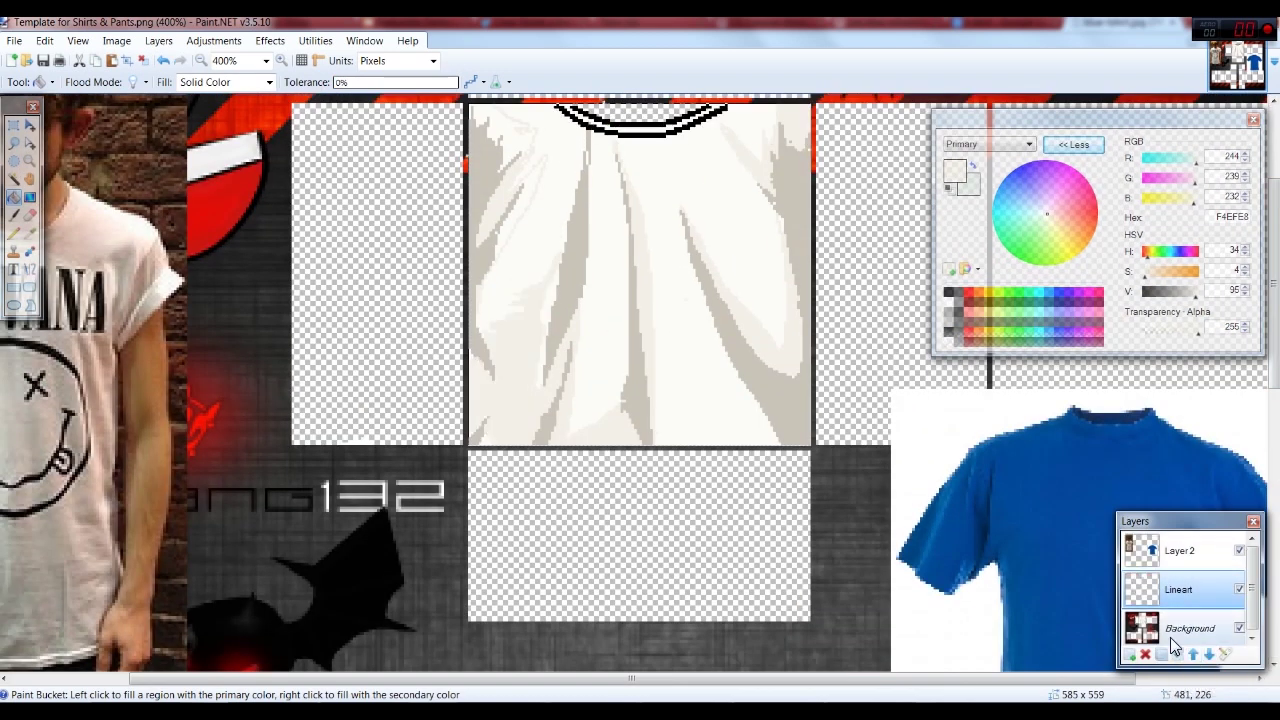
{"action": "left_click", "coordinate": [1177, 654]}
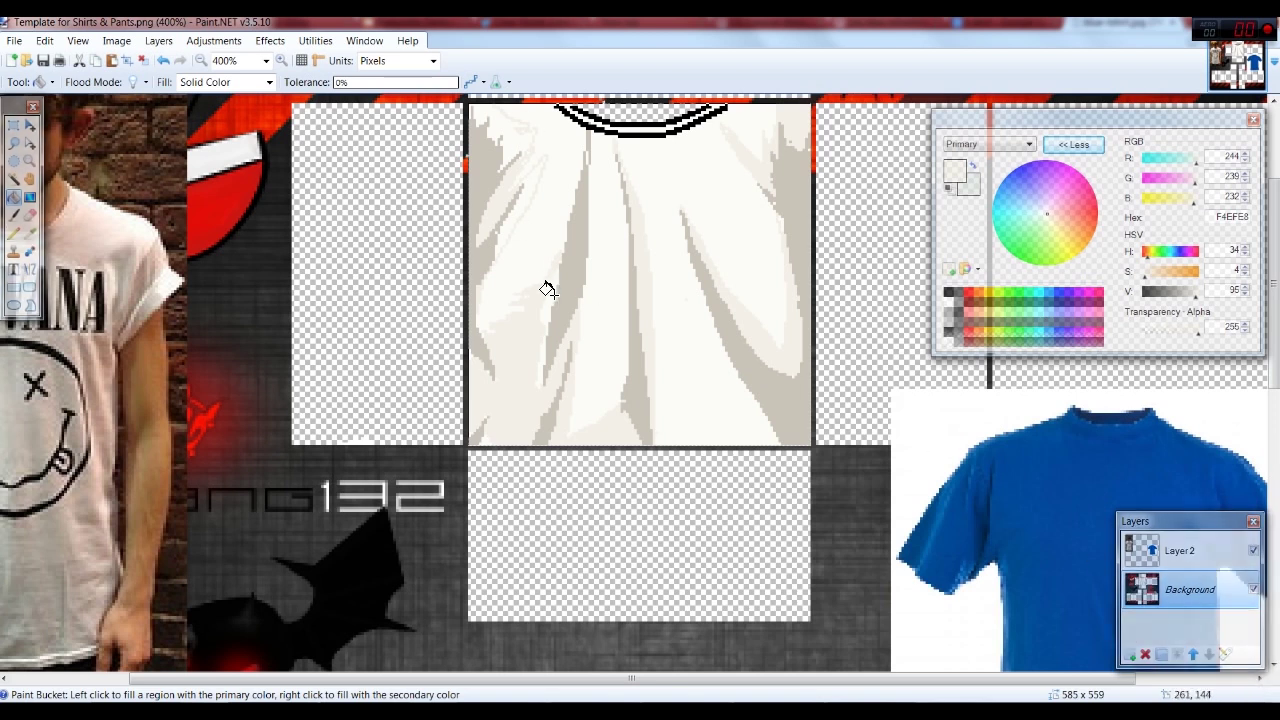
Step: Sample the darker shadow color 9B9889 from the white-shirt photo and pencil it along the torso's left edge
{"action": "key", "text": "ctrl+minus"}
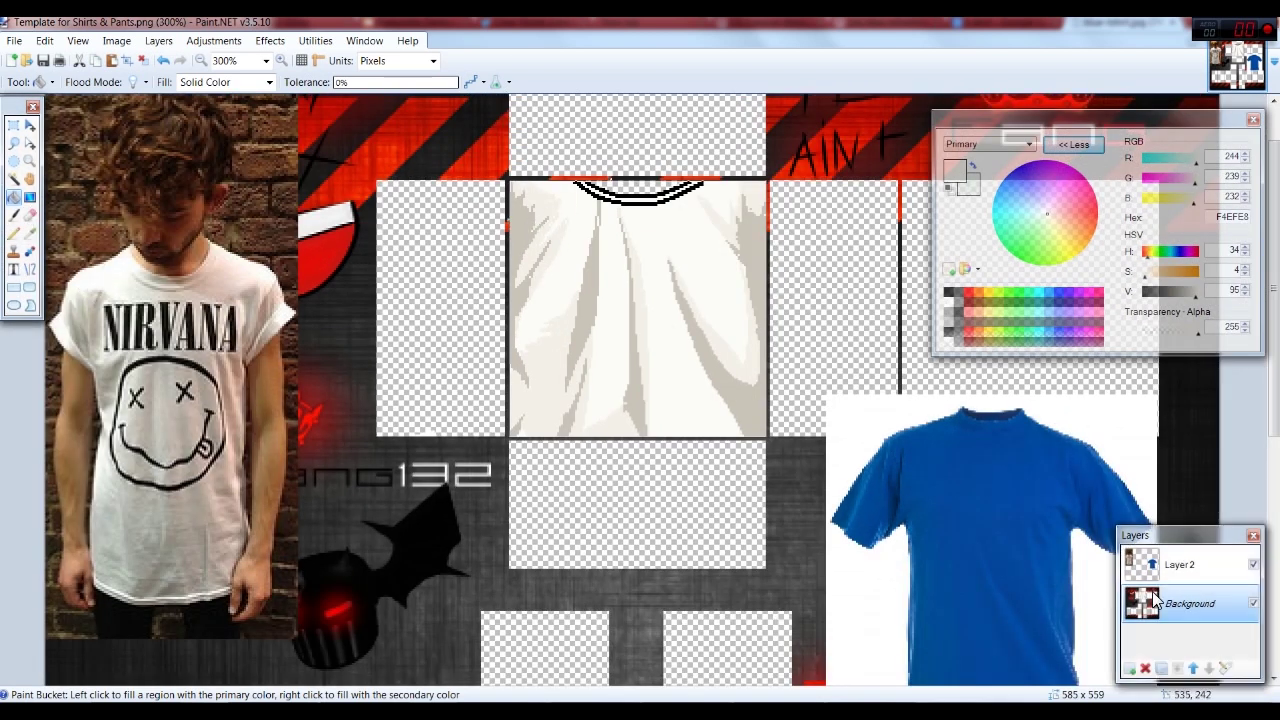
{"action": "left_click", "coordinate": [29, 233]}
{"action": "left_click", "coordinate": [80, 320]}
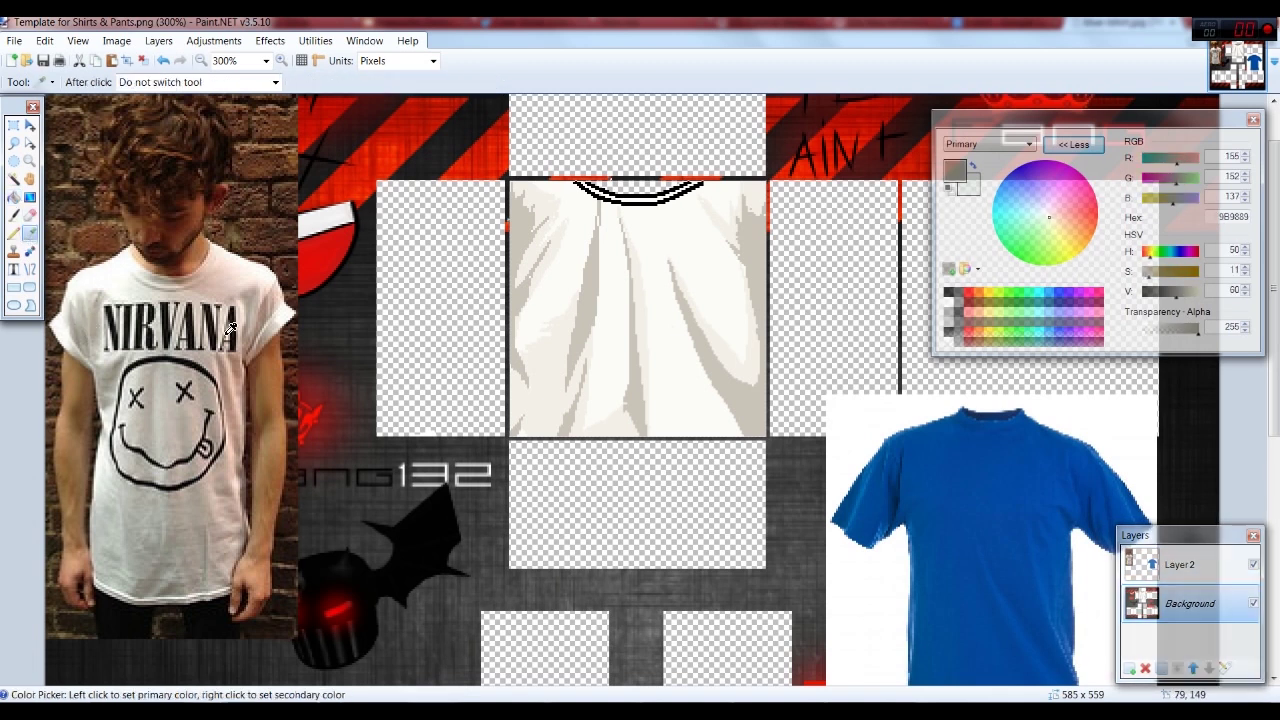
{"action": "left_click", "coordinate": [14, 233]}
{"action": "key", "text": "ctrl+z"}
{"action": "mouse_move", "coordinate": [516, 197]}
{"action": "left_mouse_down"}
{"action": "mouse_move", "coordinate": [511, 221]}
{"action": "mouse_move", "coordinate": [528, 244]}
{"action": "mouse_move", "coordinate": [519, 310]}
{"action": "left_mouse_up"}
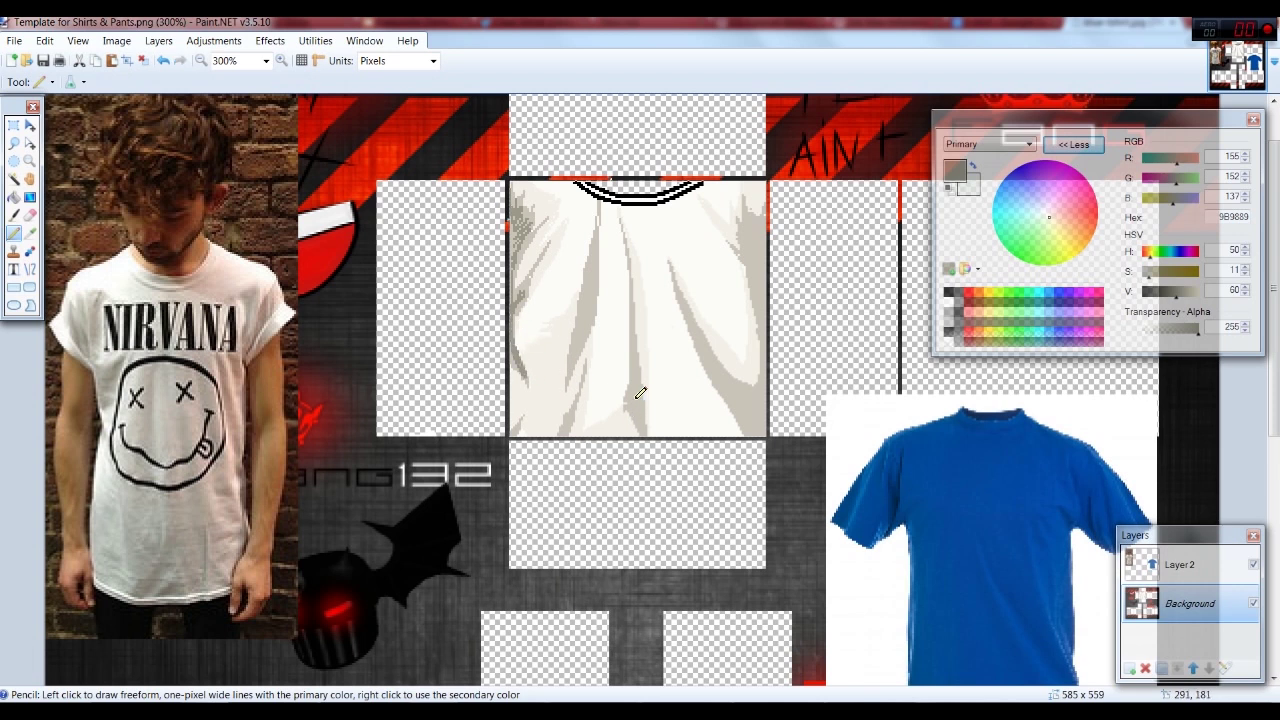
Step: Pencil 9B9889 shadow strokes into the lower part of the torso's center fold
{"action": "key", "text": "ctrl+z"}
{"action": "left_click_drag", "start_coordinate": [627, 401], "coordinate": [644, 418]}
{"action": "left_click_drag", "start_coordinate": [634, 368], "coordinate": [632, 322]}
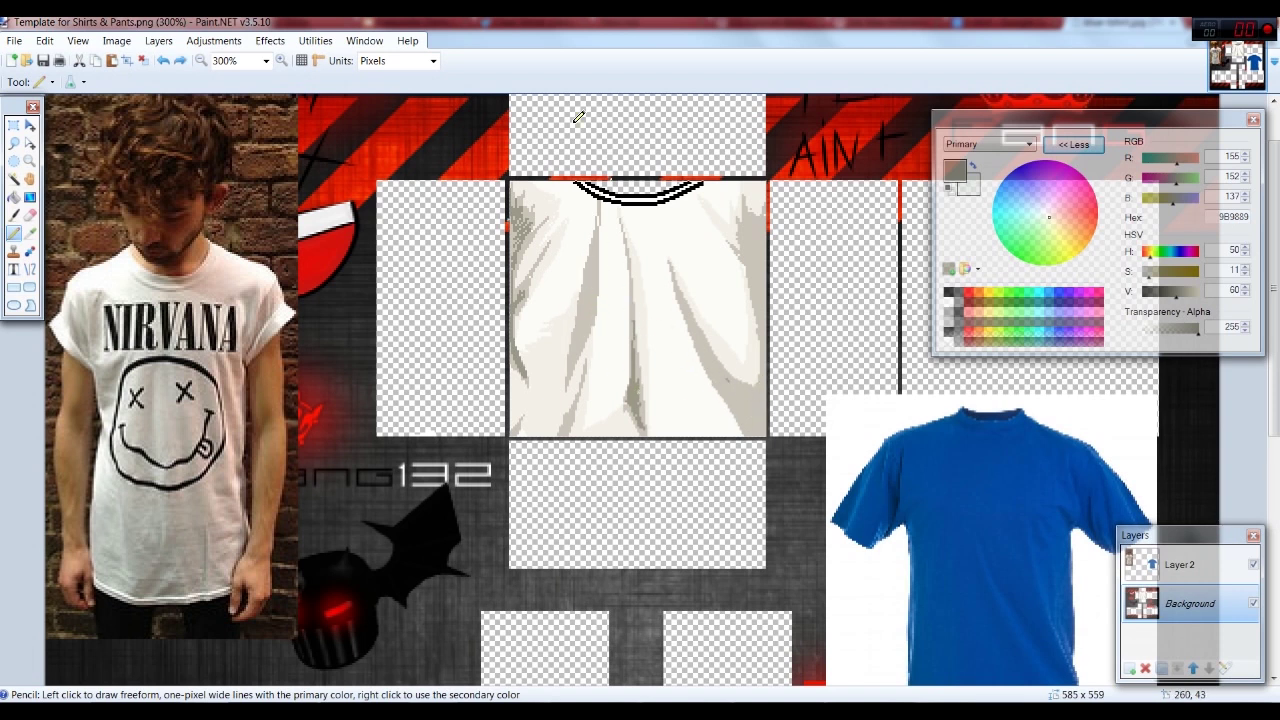
Step: Darken the right fold and the long fold left of center with 9B9889, using the Paintbrush, Pencil and Paint Bucket
{"action": "left_click", "coordinate": [14, 214]}
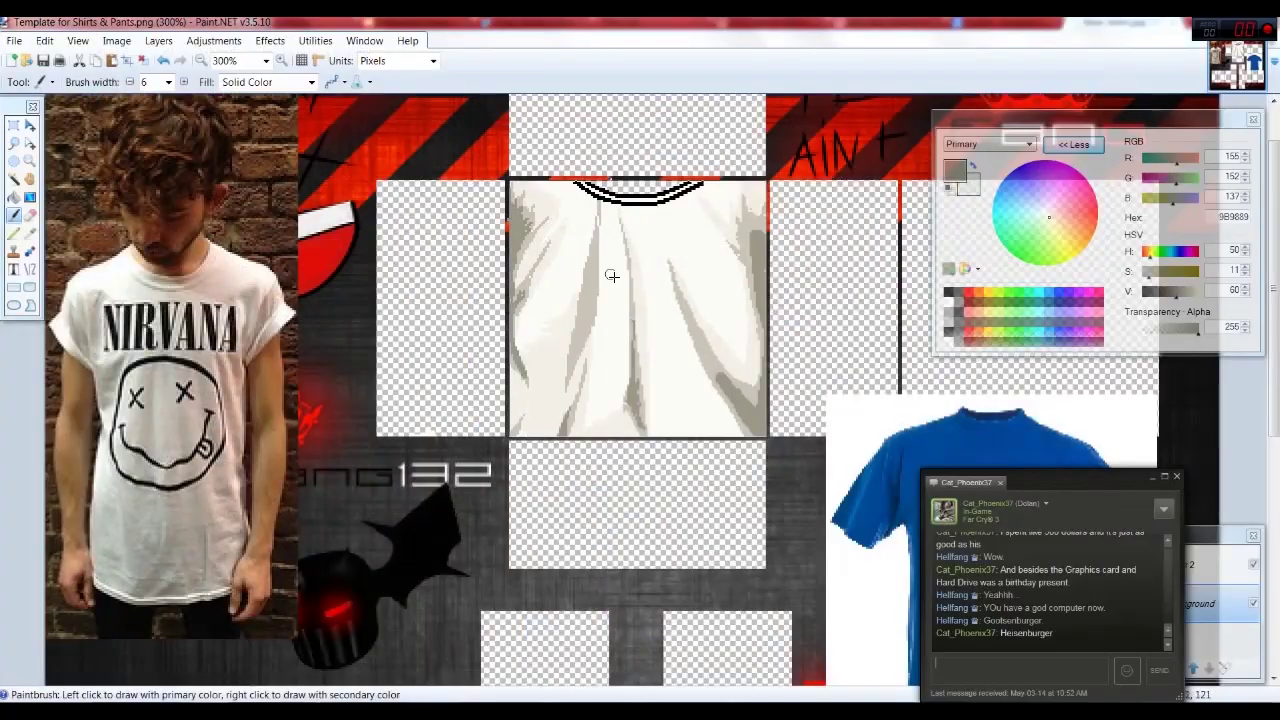
{"action": "left_click", "coordinate": [582, 258]}
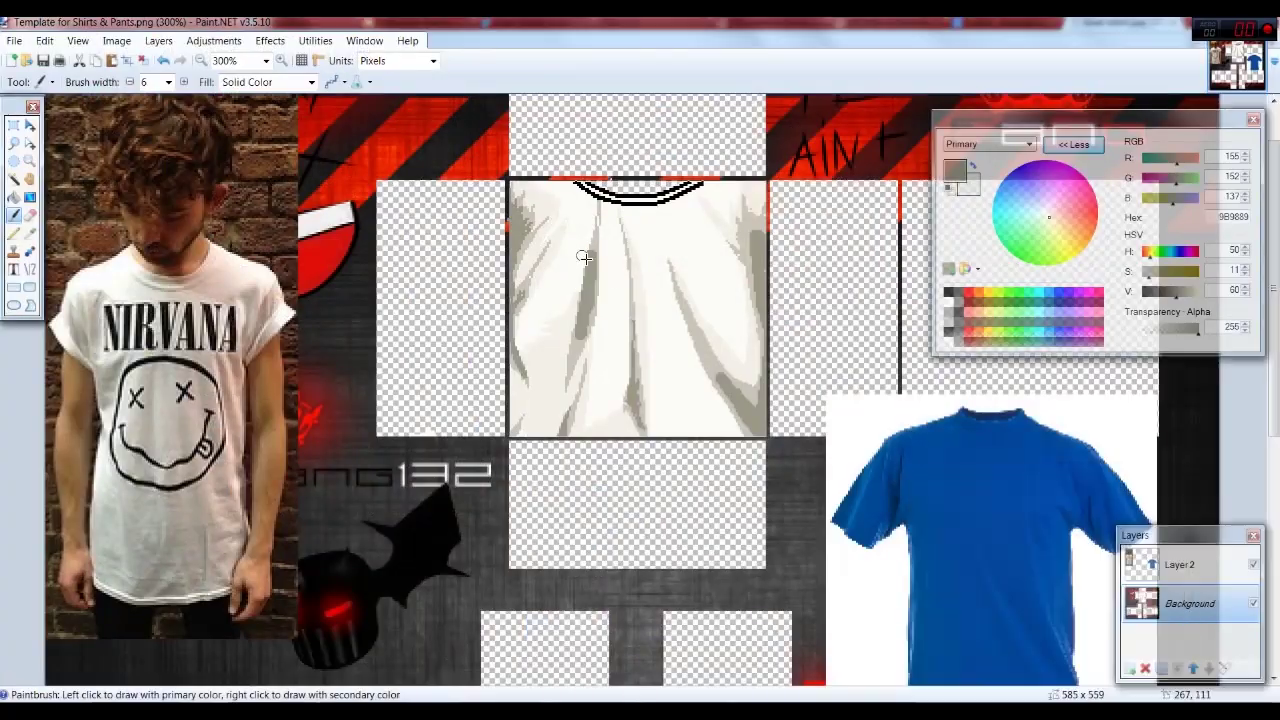
{"action": "left_click", "coordinate": [13, 232]}
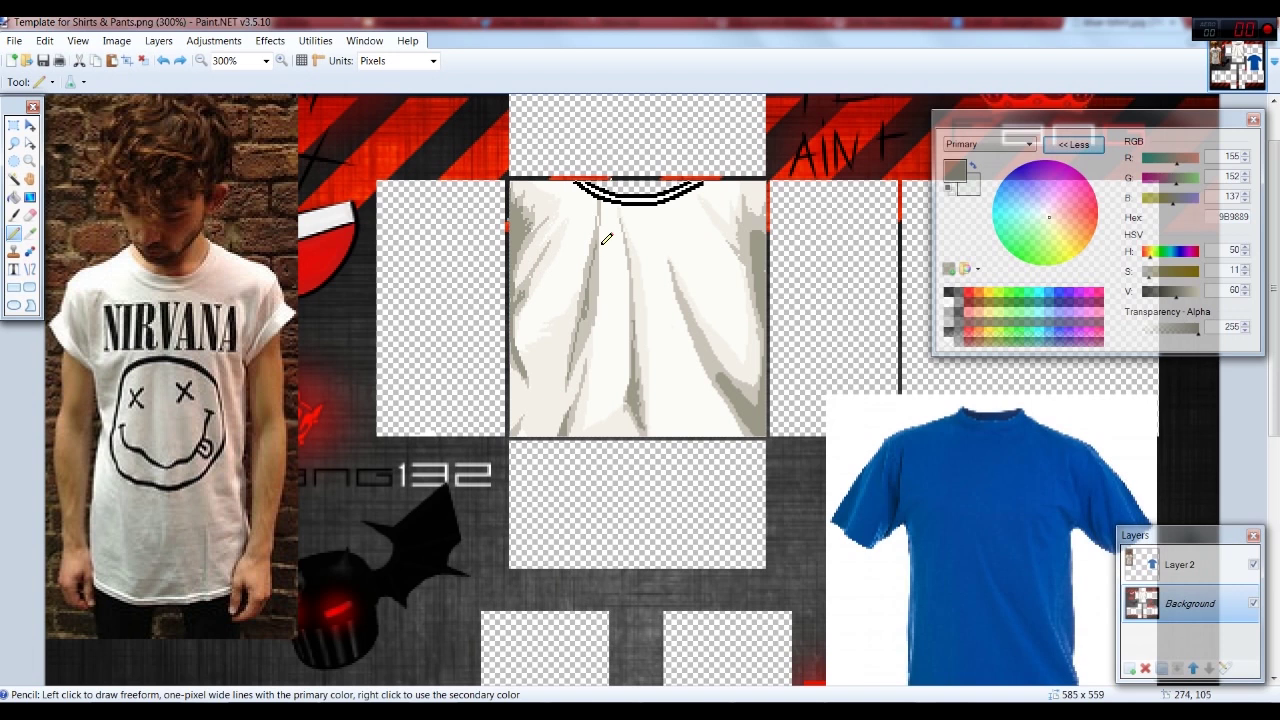
{"action": "left_click", "coordinate": [13, 197]}
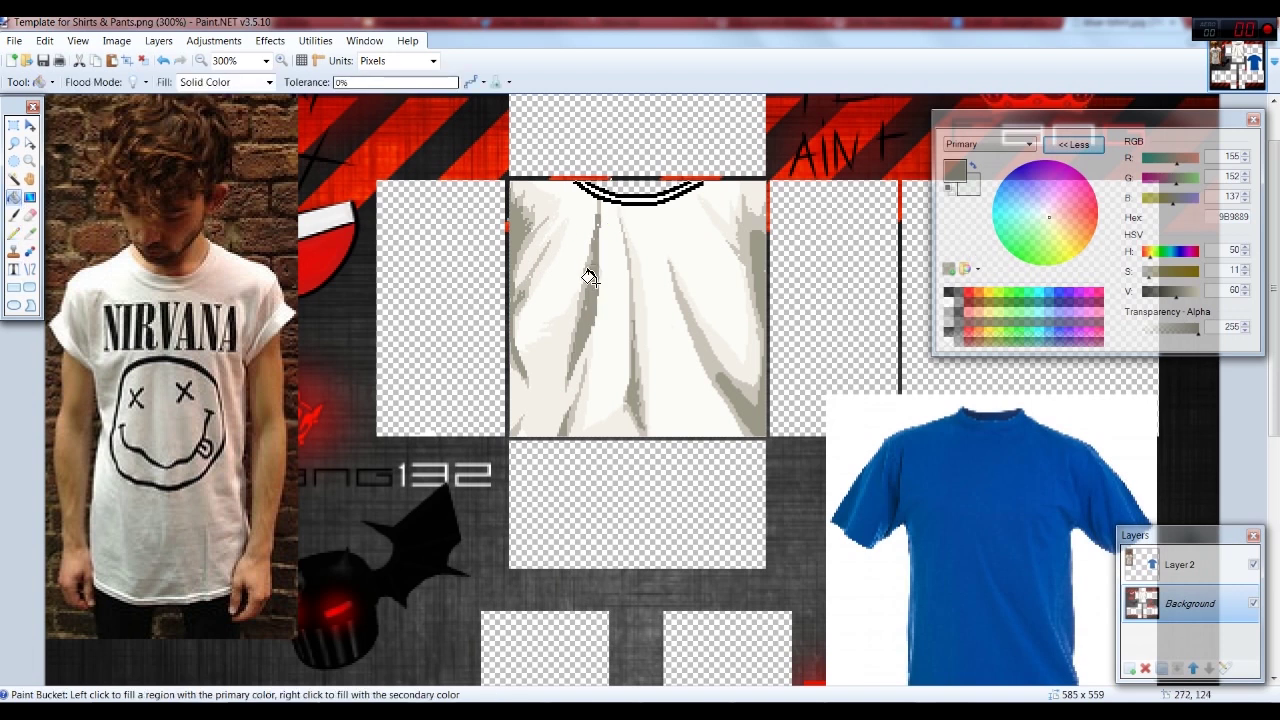
{"action": "scroll", "coordinate": [545, 238], "scroll_direction": "down", "scroll_amount": 2}
{"action": "left_click", "coordinate": [14, 232]}
{"action": "scroll", "coordinate": [640, 410], "scroll_direction": "up", "scroll_amount": 2}
{"action": "left_click_drag", "start_coordinate": [617, 435], "coordinate": [645, 416]}
{"action": "key", "text": "ctrl+z"}
Step: Sample the grey shading tones 92918C and B5BCB5 from the white-shirt photo
{"action": "key", "text": "x"}
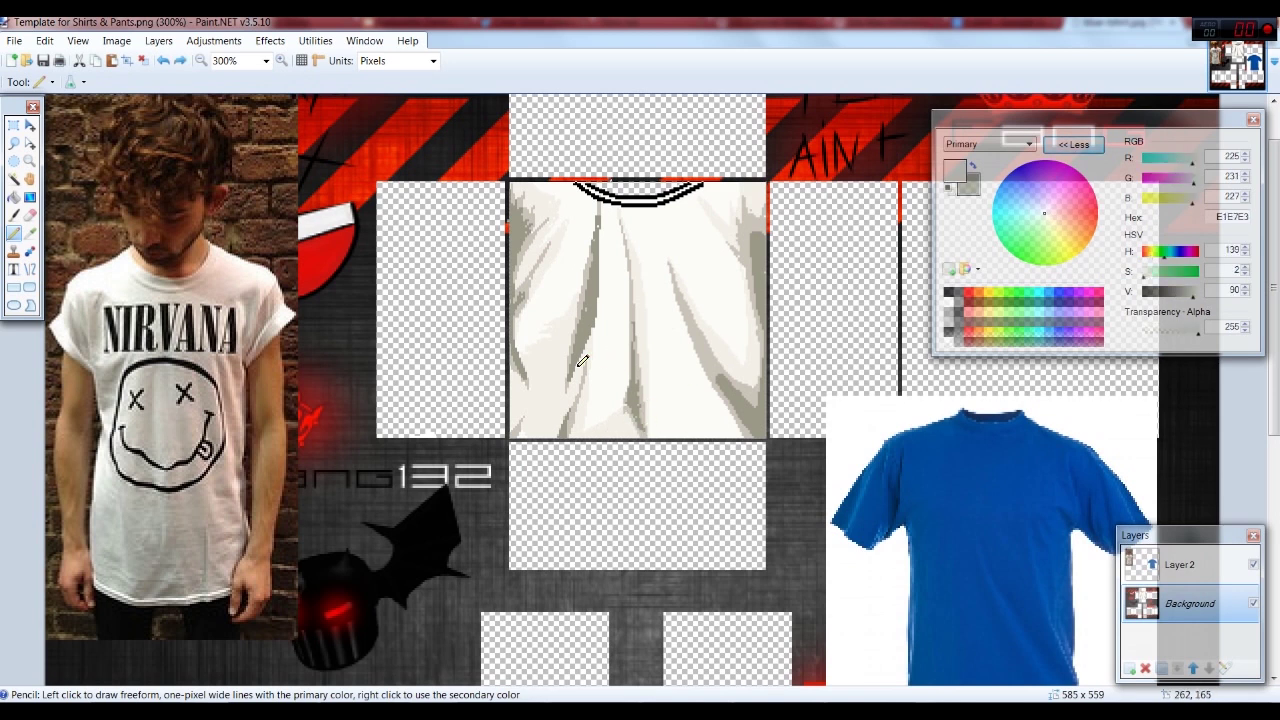
{"action": "key", "text": "k"}
{"action": "left_click", "coordinate": [575, 350]}
{"action": "left_click", "coordinate": [1180, 565]}
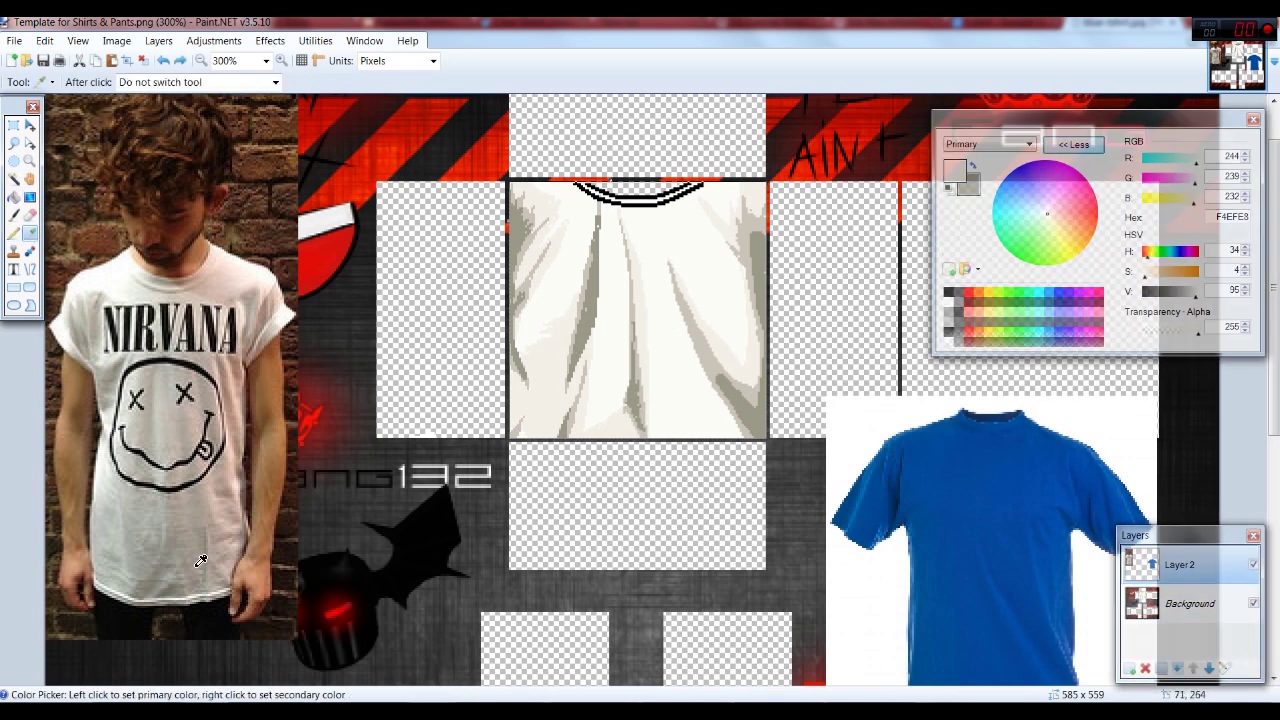
{"action": "left_click", "coordinate": [199, 557]}
{"action": "left_click", "coordinate": [1195, 600]}
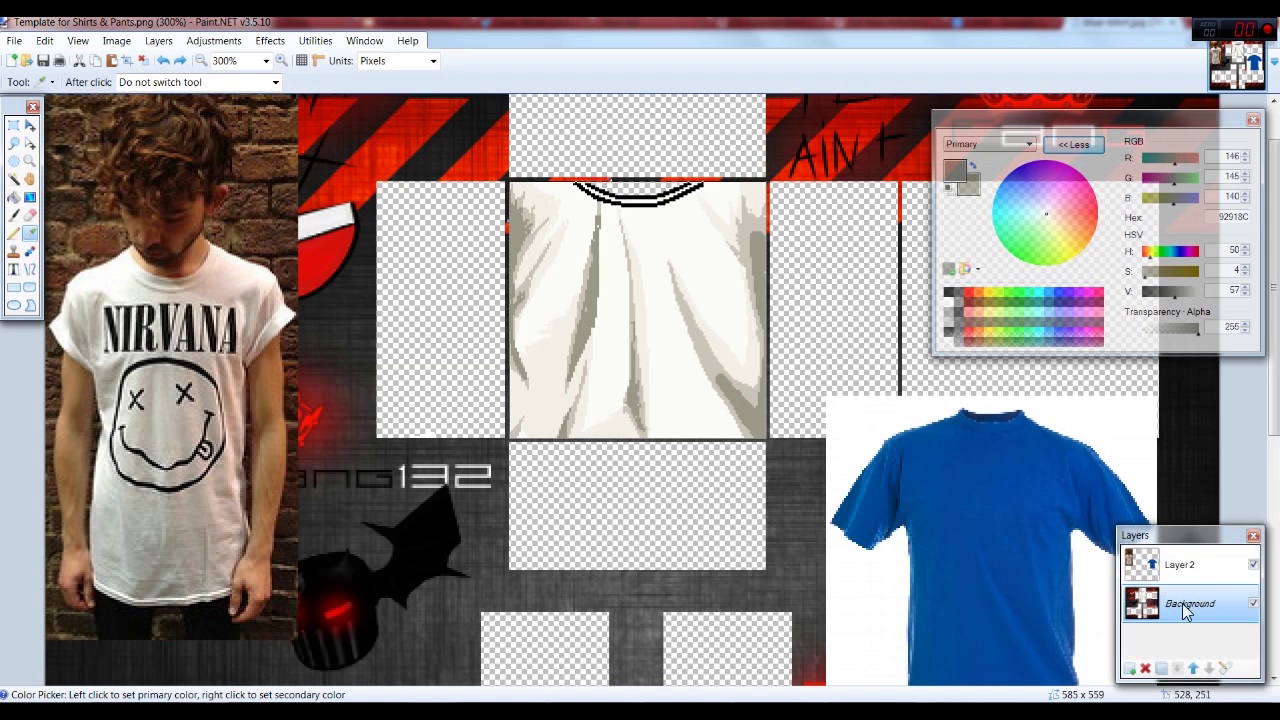
{"action": "left_click", "coordinate": [135, 538]}
{"action": "key", "text": "p"}
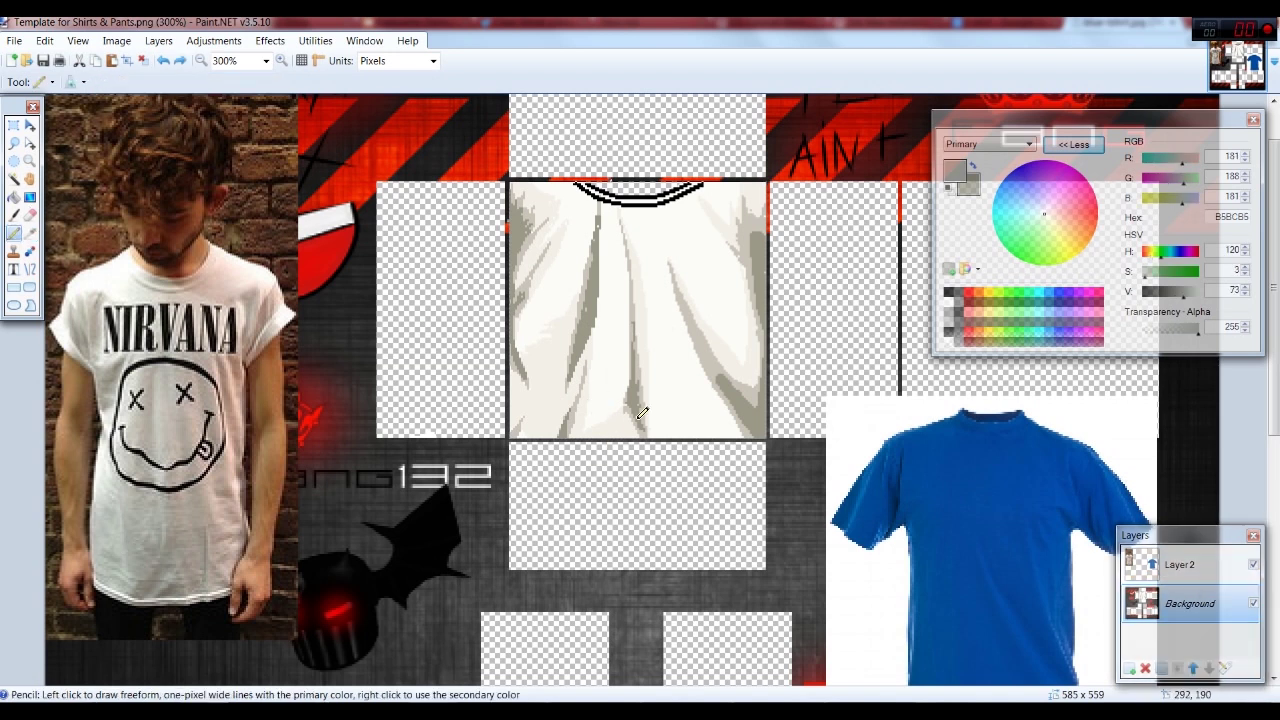
Step: Sample F4EFE8 from the torso's light shading, then outline and fill the lower area between the center and right folds
{"action": "key", "text": "k"}
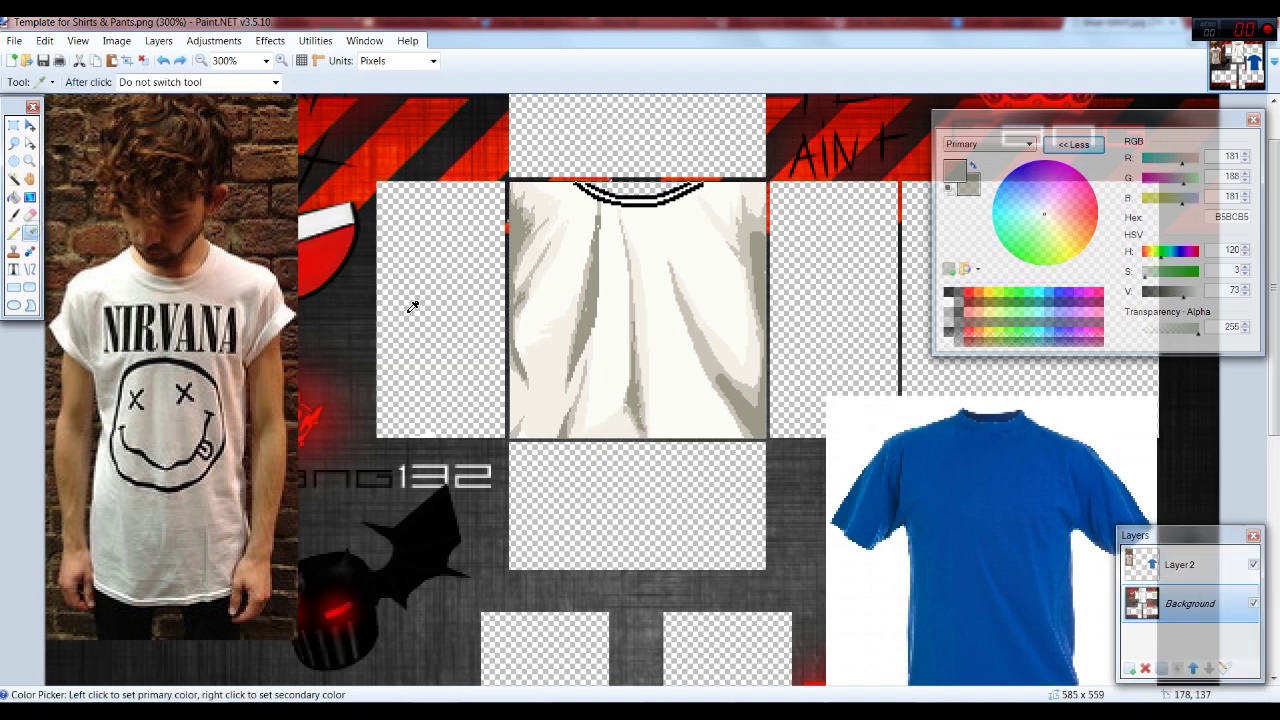
{"action": "left_click", "coordinate": [558, 374]}
{"action": "key", "text": "p"}
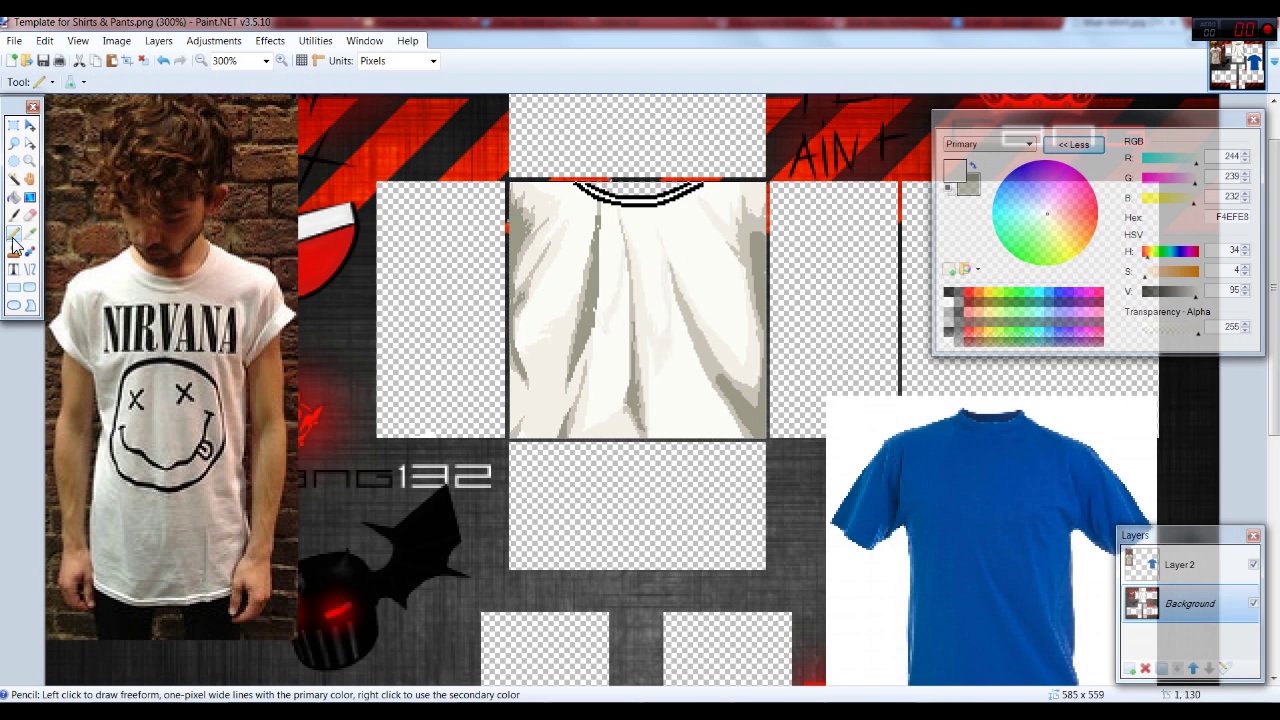
{"action": "key", "text": "f"}
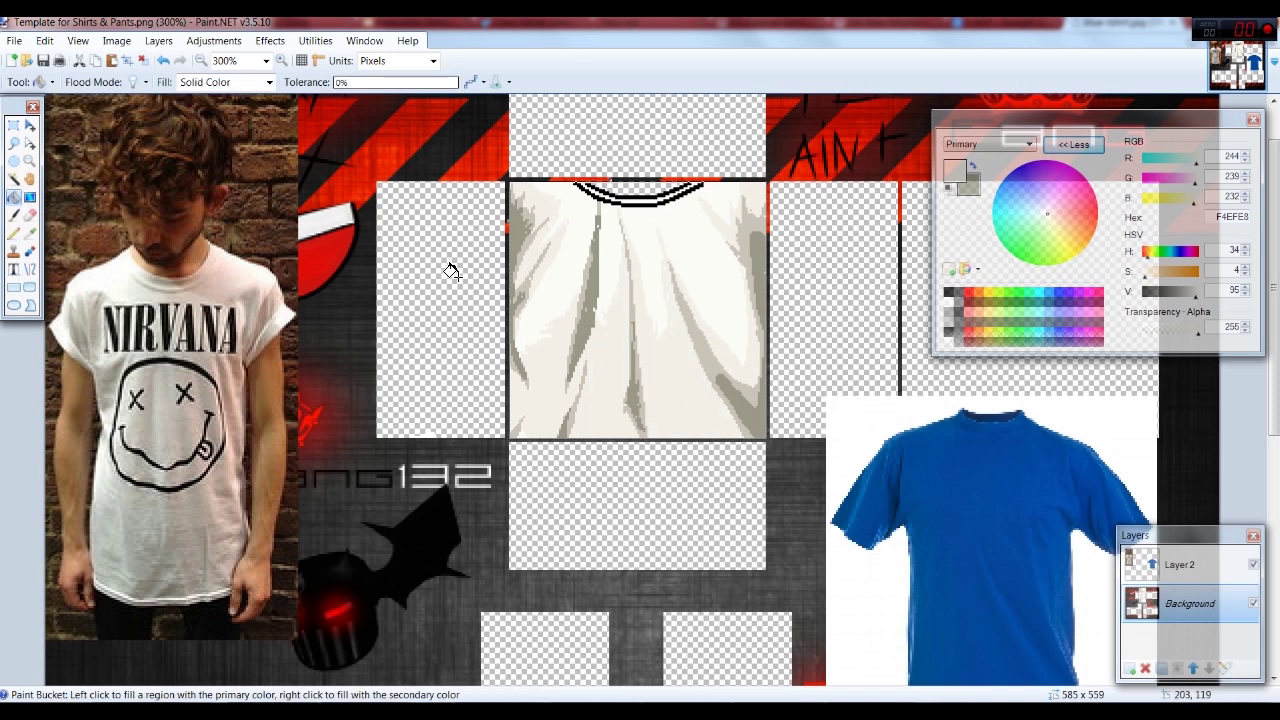
Step: Sample the torso's light shading and darken it to E2DFD9, with saturation 4 and value 89
{"action": "key", "text": "ctrl+plus"}
{"action": "key", "text": "ctrl+plus"}
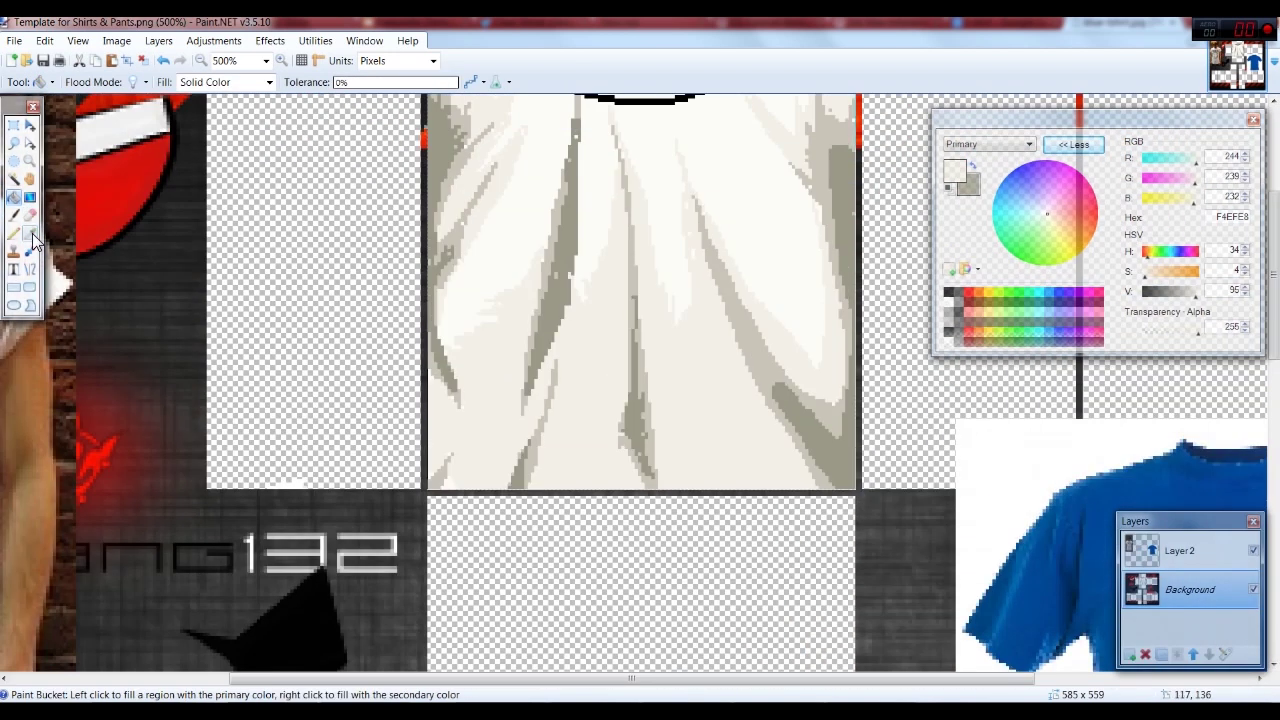
{"action": "left_click", "coordinate": [32, 235]}
{"action": "left_click", "coordinate": [829, 335]}
{"action": "left_click", "coordinate": [1245, 287]}
{"action": "left_click", "coordinate": [1245, 273]}
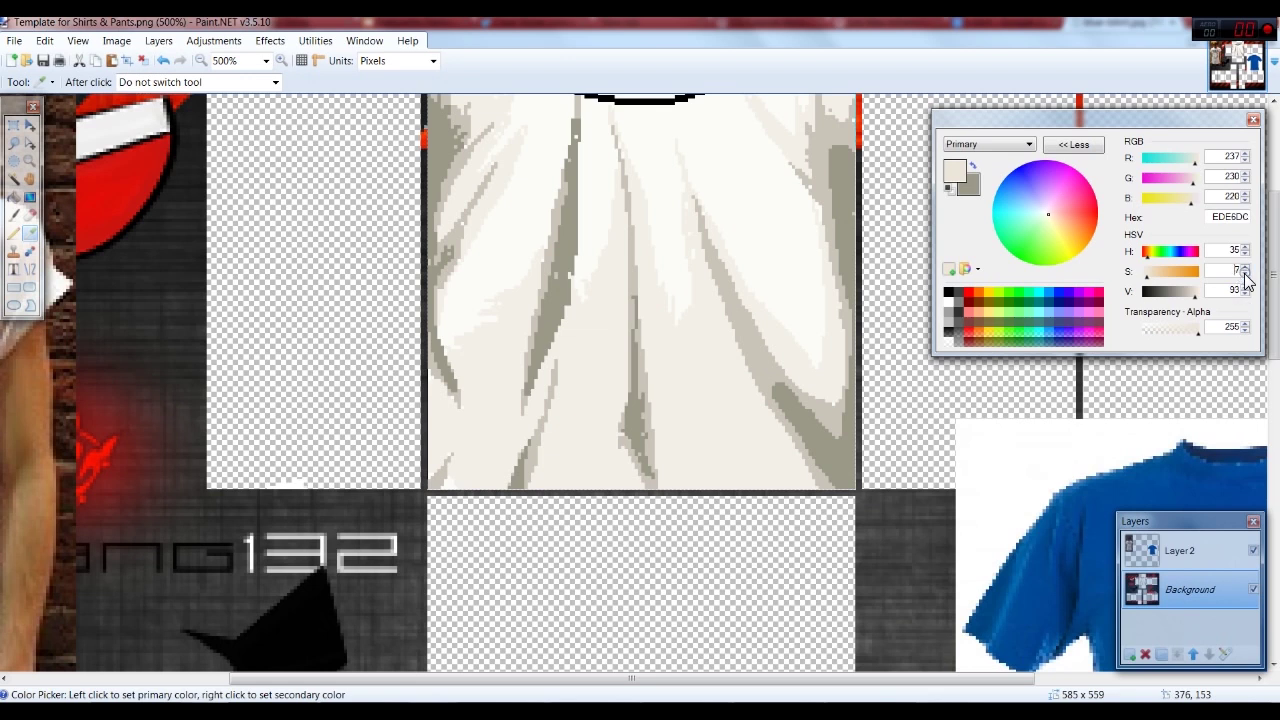
{"action": "left_click", "coordinate": [694, 477]}
{"action": "key", "text": "p"}
{"action": "left_click", "coordinate": [1192, 295]}
Step: Pencil thin E2DFD9 crease lines down both sides of the torso's center fold
{"action": "left_click_drag", "start_coordinate": [658, 325], "coordinate": [680, 466]}
{"action": "key", "text": "ctrl+z"}
{"action": "key", "text": "ctrl+z"}
{"action": "mouse_move", "coordinate": [656, 371]}
{"action": "left_mouse_down"}
{"action": "mouse_move", "coordinate": [677, 492]}
{"action": "mouse_move", "coordinate": [634, 183]}
{"action": "left_mouse_up"}
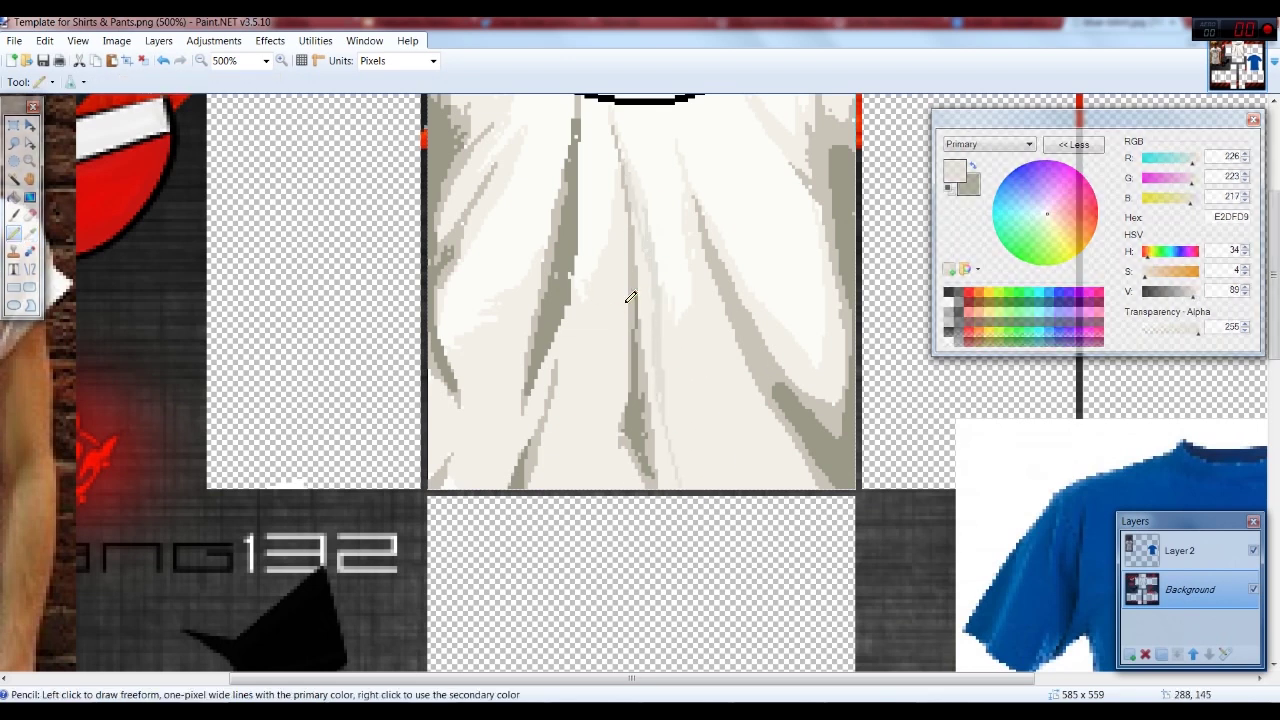
{"action": "mouse_move", "coordinate": [628, 265]}
{"action": "left_mouse_down"}
{"action": "mouse_move", "coordinate": [637, 354]}
{"action": "mouse_move", "coordinate": [569, 450]}
{"action": "mouse_move", "coordinate": [626, 475]}
{"action": "left_mouse_up"}
Step: Outline more creases around the lower center fold with the Pencil and fill the enclosed areas with E2DFD9
{"action": "key", "text": "ctrl+minus"}
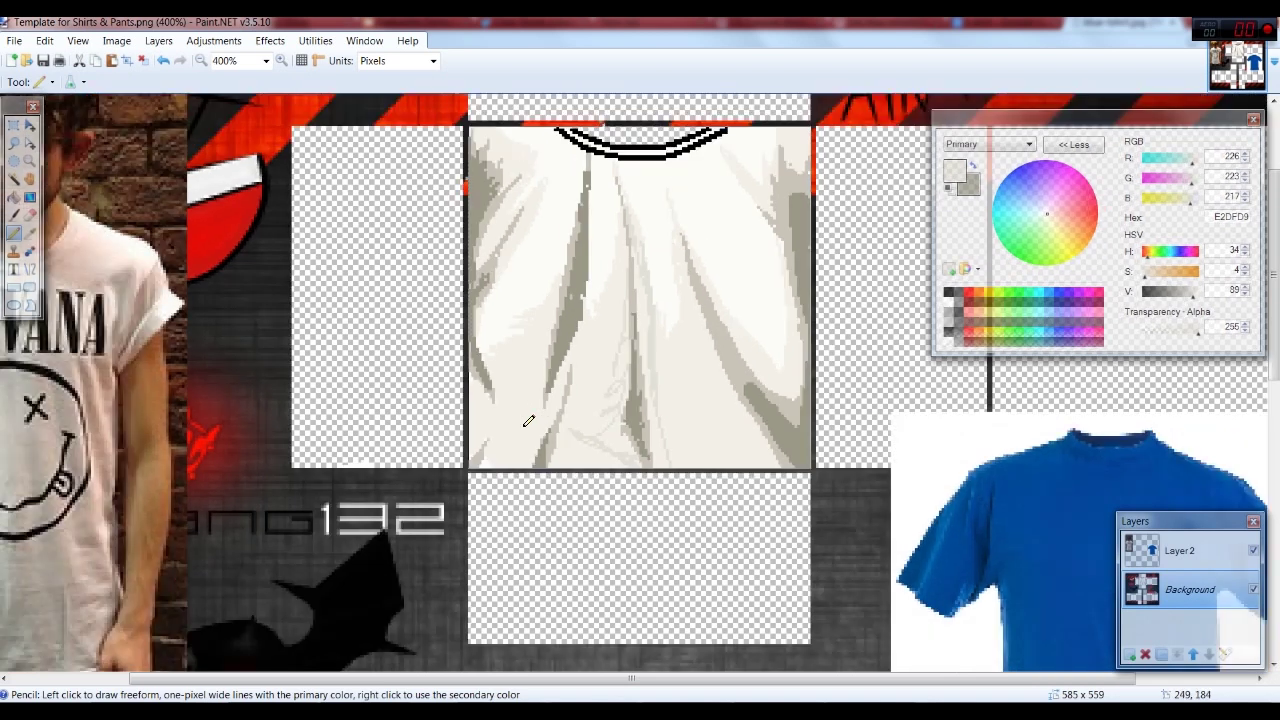
{"action": "left_click_drag", "start_coordinate": [683, 679], "coordinate": [673, 680]}
{"action": "key", "text": "ctrl+z"}
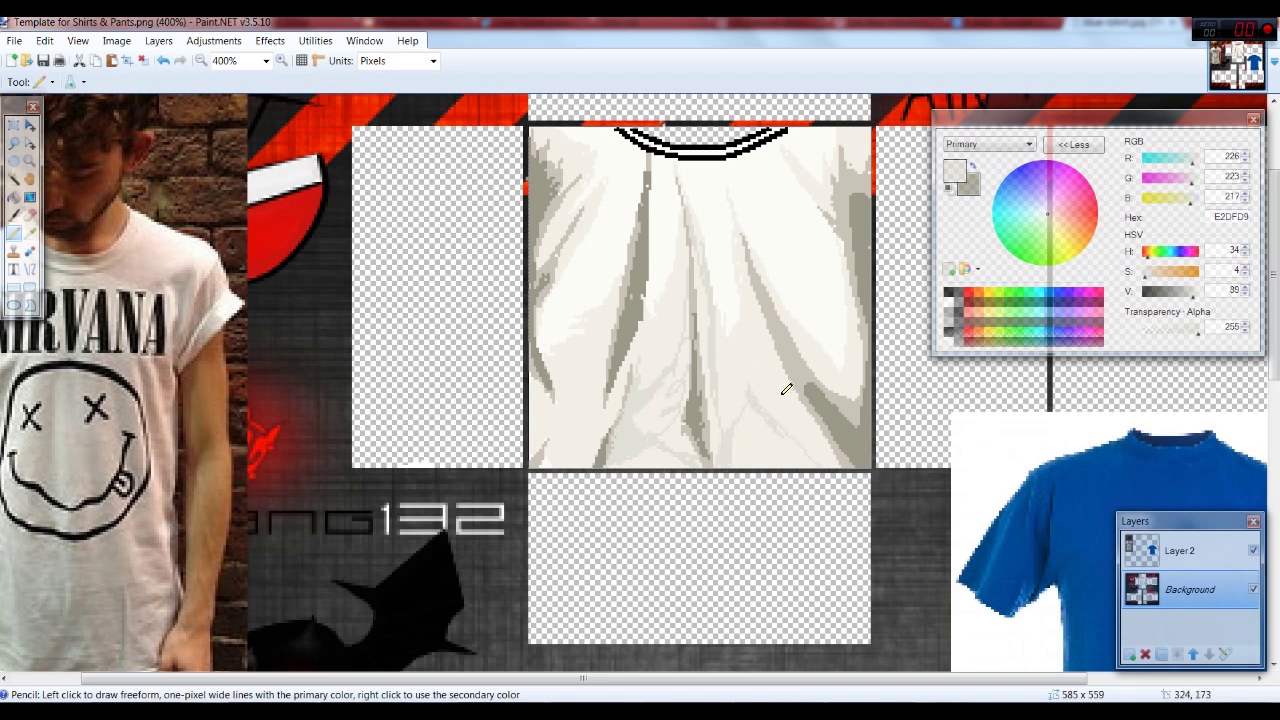
{"action": "left_click", "coordinate": [14, 199]}
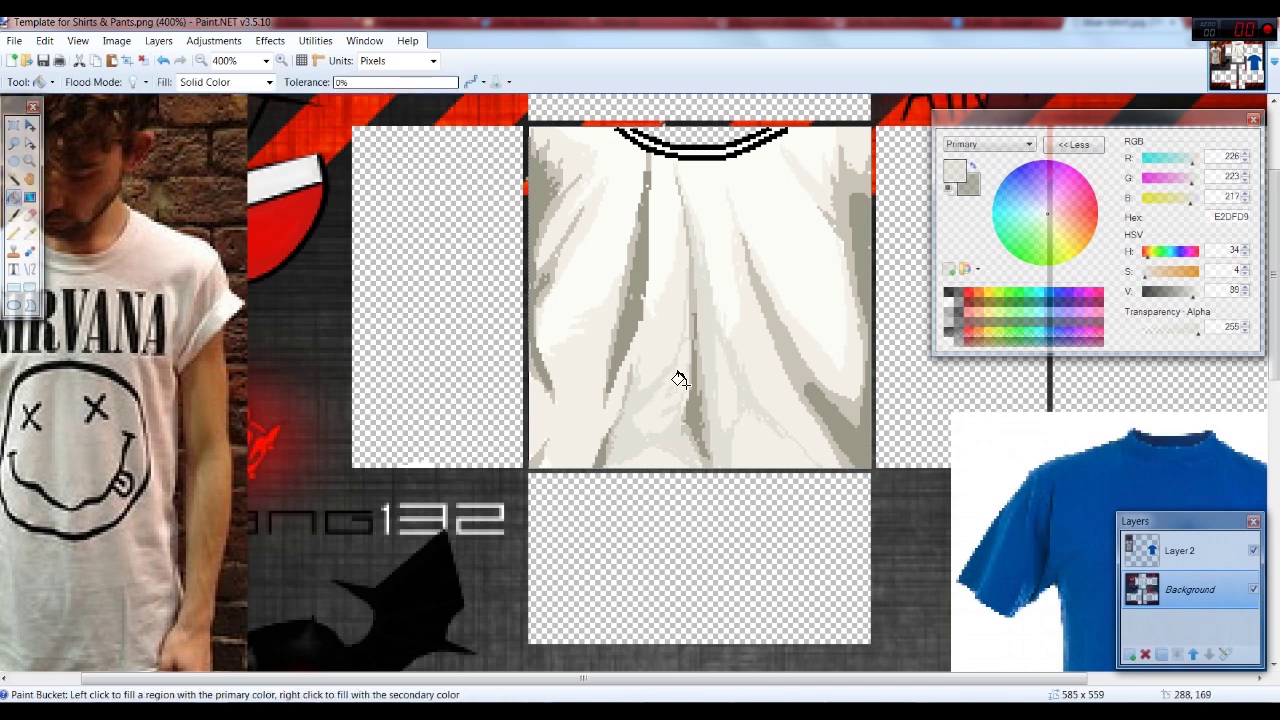
Step: Pencil crease outlines between the center and right folds at the torso's lower right and fill them with E2DFD9
{"action": "key", "text": "p"}
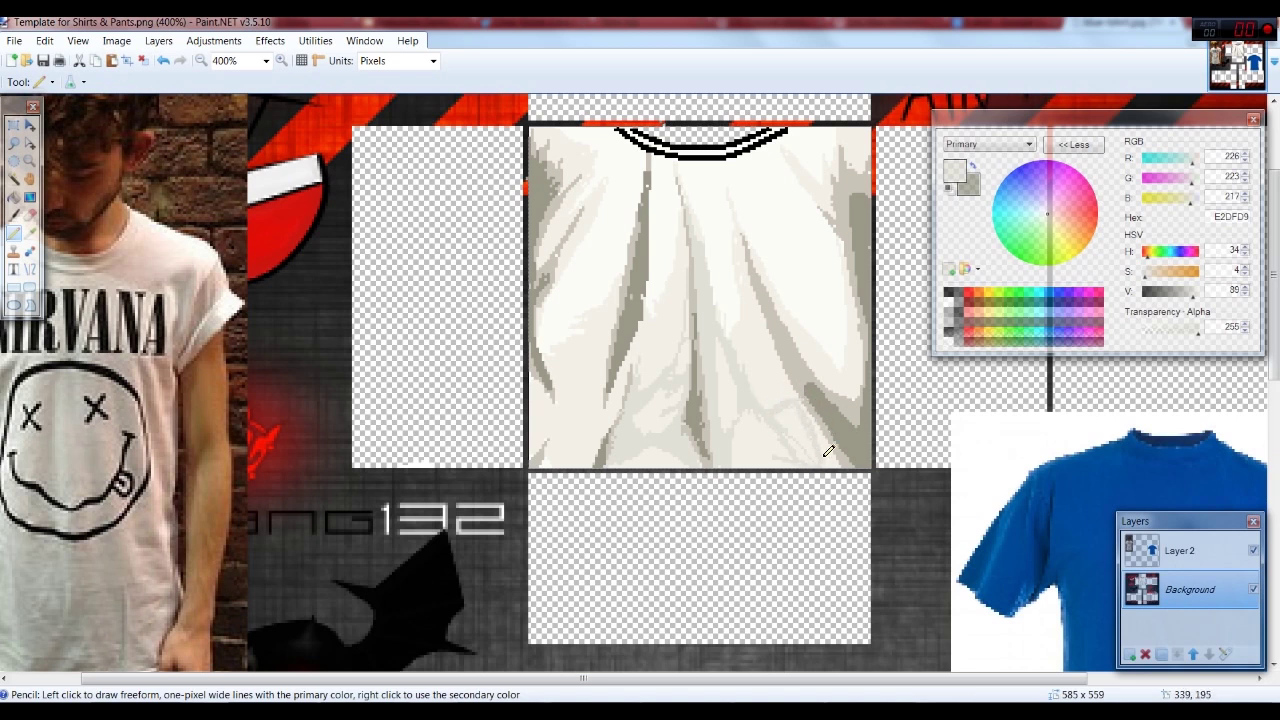
{"action": "left_click_drag", "start_coordinate": [792, 399], "coordinate": [760, 279]}
{"action": "left_click", "coordinate": [14, 197]}
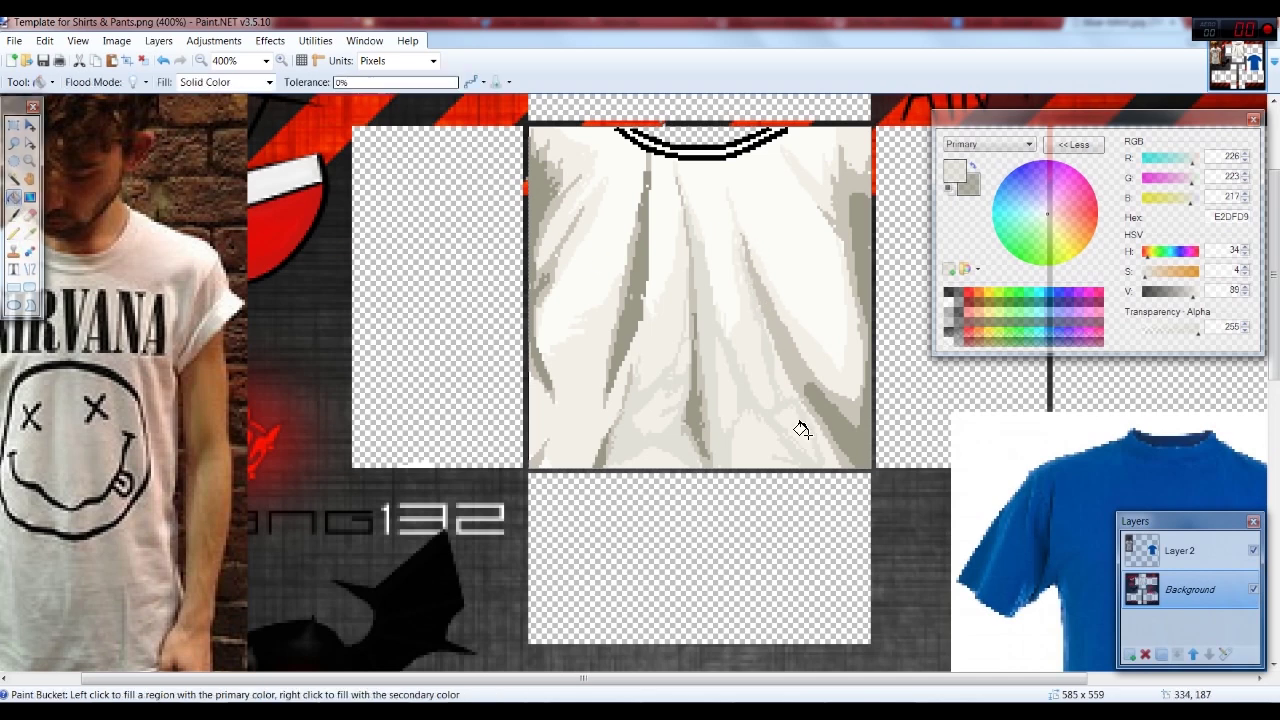
Step: Pencil E2DFD9 creases on the torso's left side, at the chest and near the bottom edge
{"action": "scroll", "coordinate": [760, 350], "scroll_direction": "down", "scroll_amount": 1}
{"action": "scroll", "coordinate": [748, 348], "scroll_direction": "down", "scroll_amount": 3}
{"action": "scroll", "coordinate": [749, 348], "scroll_direction": "up", "scroll_amount": 4}
{"action": "left_click_drag", "start_coordinate": [1272, 400], "coordinate": [1268, 281]}
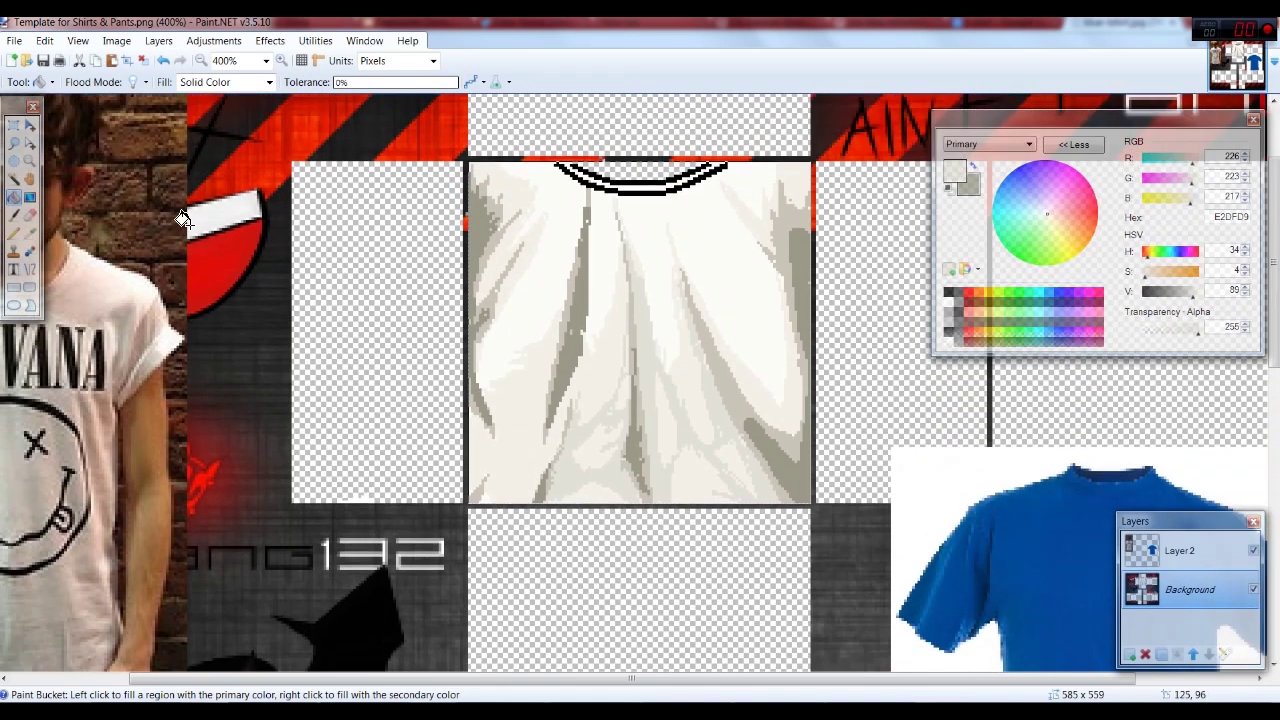
{"action": "left_click_drag", "start_coordinate": [700, 678], "coordinate": [597, 678]}
{"action": "left_click", "coordinate": [14, 232]}
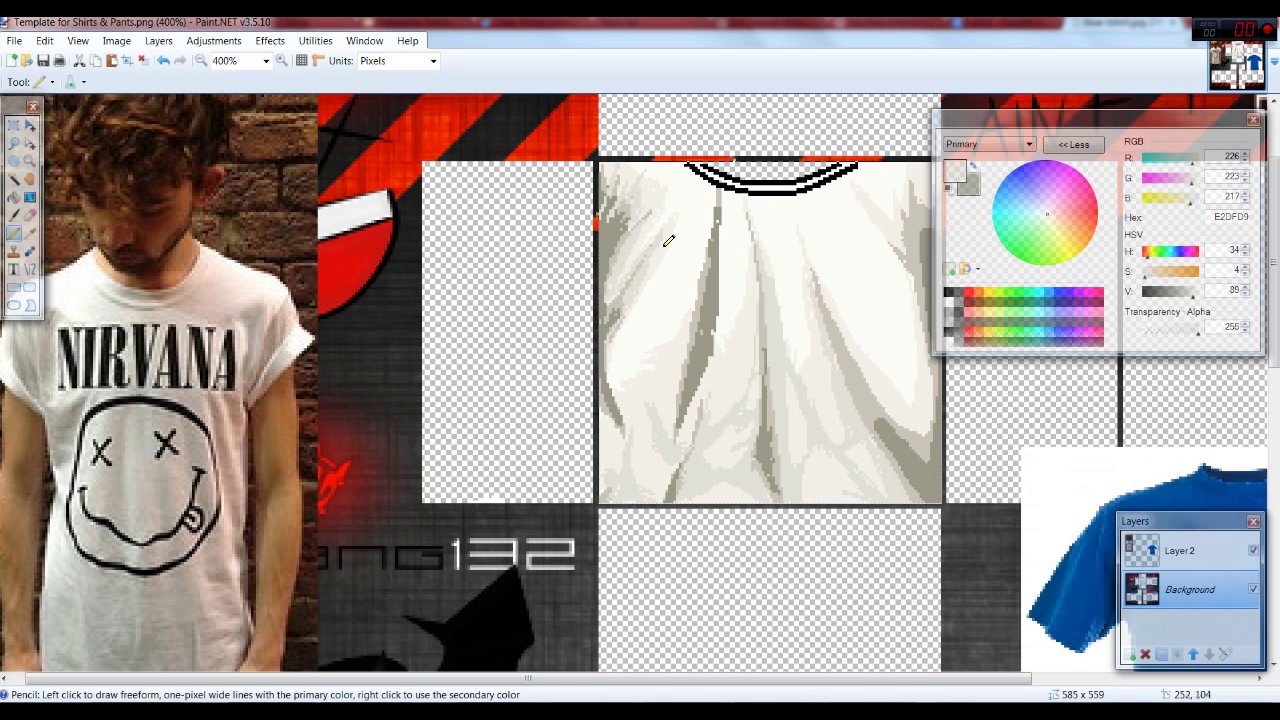
Step: Sample the grey 99A099 from the white-shirt photo on Layer 2 and lighten it to C6CEC6 for the Background layer
{"action": "left_click", "coordinate": [1185, 553]}
{"action": "key", "text": "k"}
{"action": "left_click", "coordinate": [76, 667]}
{"action": "left_click", "coordinate": [1172, 589]}
{"action": "key", "text": "p"}
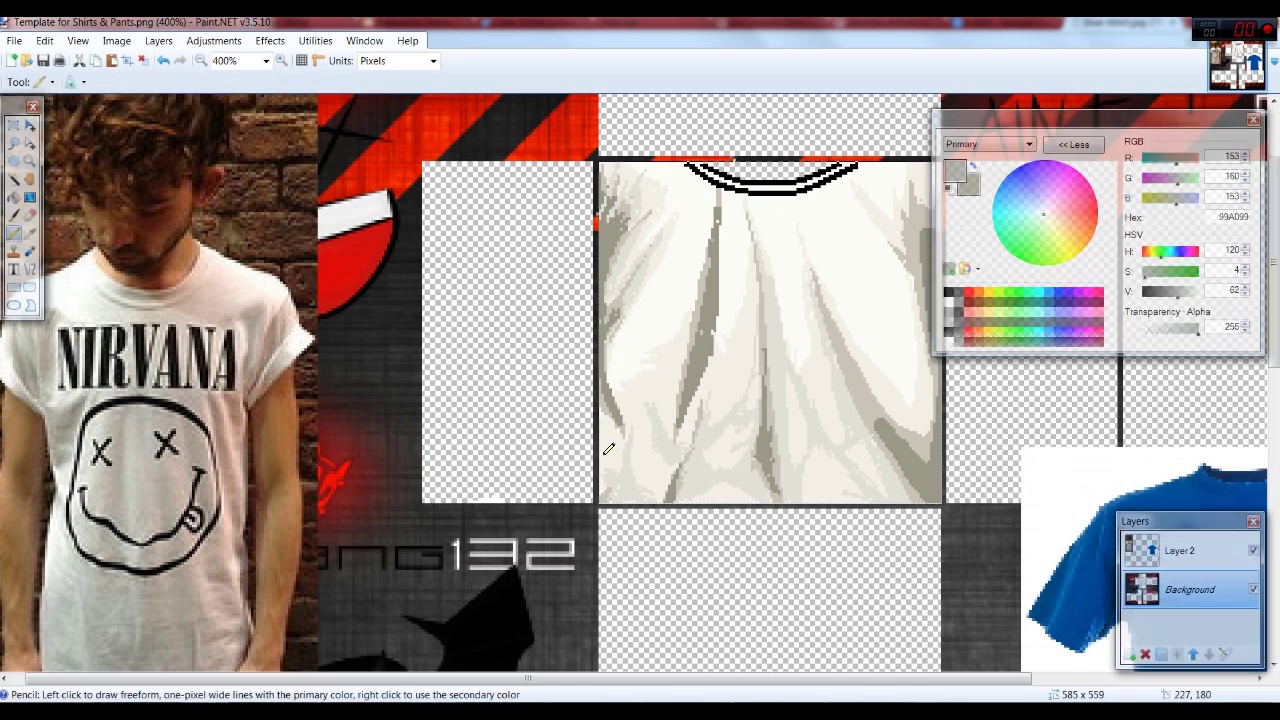
{"action": "left_click_drag", "start_coordinate": [1176, 293], "coordinate": [1187, 293]}
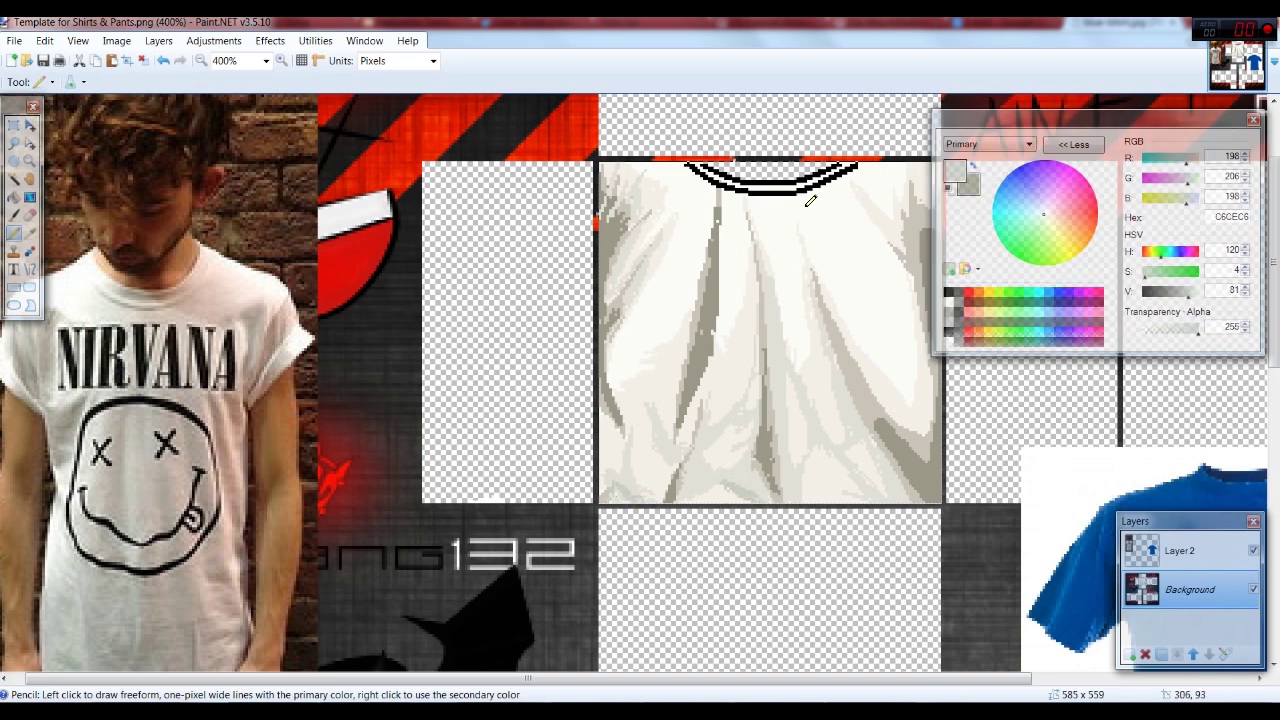
Step: Set the primary color to D1D6D1 by adjusting saturation to 2 and value to 84
{"action": "left_click", "coordinate": [1245, 274]}
{"action": "left_click", "coordinate": [1245, 274]}
{"action": "left_click", "coordinate": [1245, 287]}
{"action": "left_click", "coordinate": [1245, 287]}
{"action": "left_click", "coordinate": [1245, 287]}
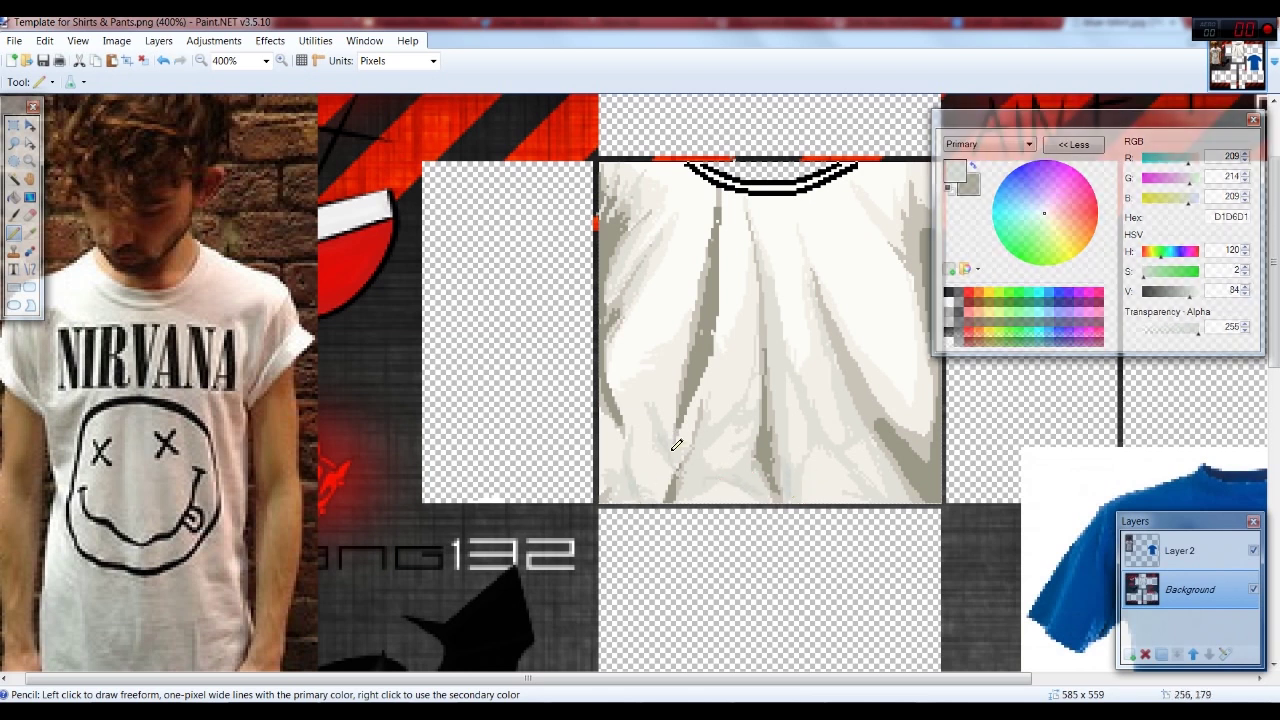
Step: Try penciling a grey crease across the left-center fold in B7BEB7, a lightened sample from the white-shirt photo, and undo the stroke
{"action": "scroll", "coordinate": [672, 418], "scroll_direction": "down", "scroll_amount": 2}
{"action": "scroll", "coordinate": [672, 418], "scroll_direction": "up", "scroll_amount": 2}
{"action": "left_click_drag", "start_coordinate": [667, 679], "coordinate": [640, 679]}
{"action": "scroll", "coordinate": [725, 529], "scroll_direction": "up", "scroll_amount": 2}
{"action": "left_click_drag", "start_coordinate": [724, 679], "coordinate": [646, 672]}
{"action": "left_click", "coordinate": [30, 232]}
{"action": "left_click", "coordinate": [84, 619]}
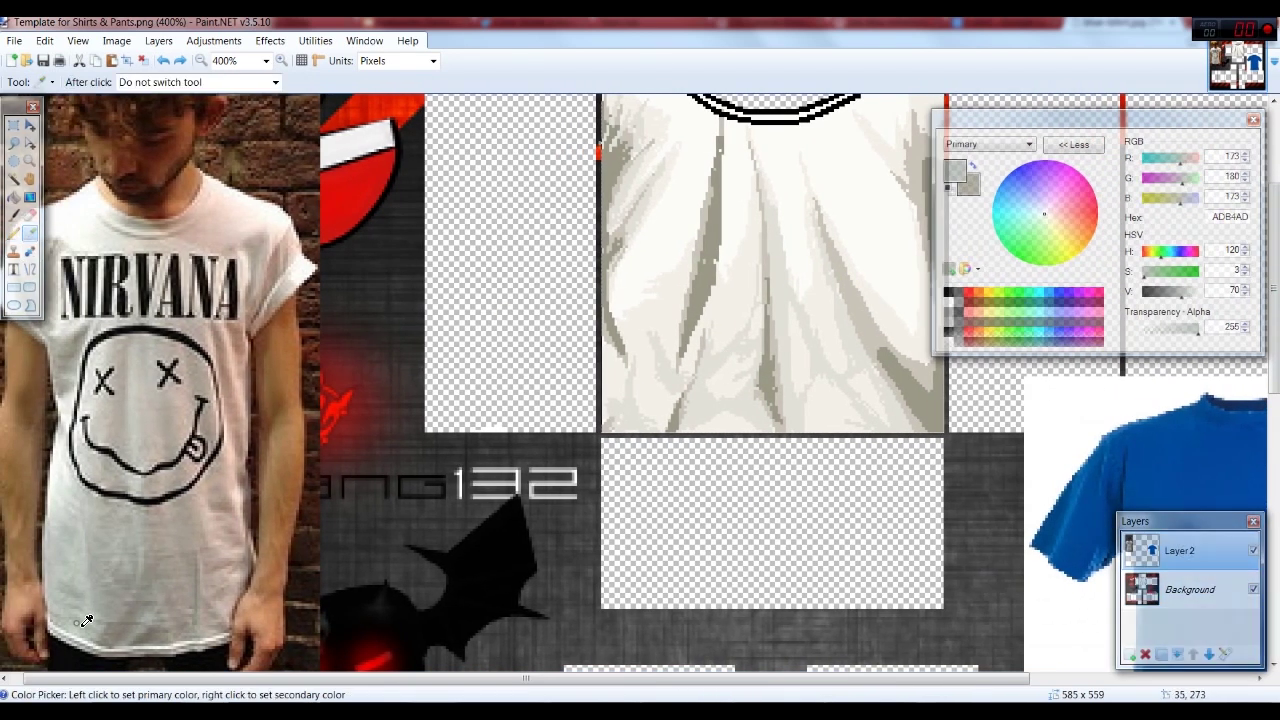
{"action": "left_click", "coordinate": [1190, 590]}
{"action": "left_click", "coordinate": [14, 232]}
{"action": "left_click_drag", "start_coordinate": [686, 350], "coordinate": [738, 314]}
{"action": "key", "text": "ctrl+z"}
{"action": "left_click", "coordinate": [1190, 551]}
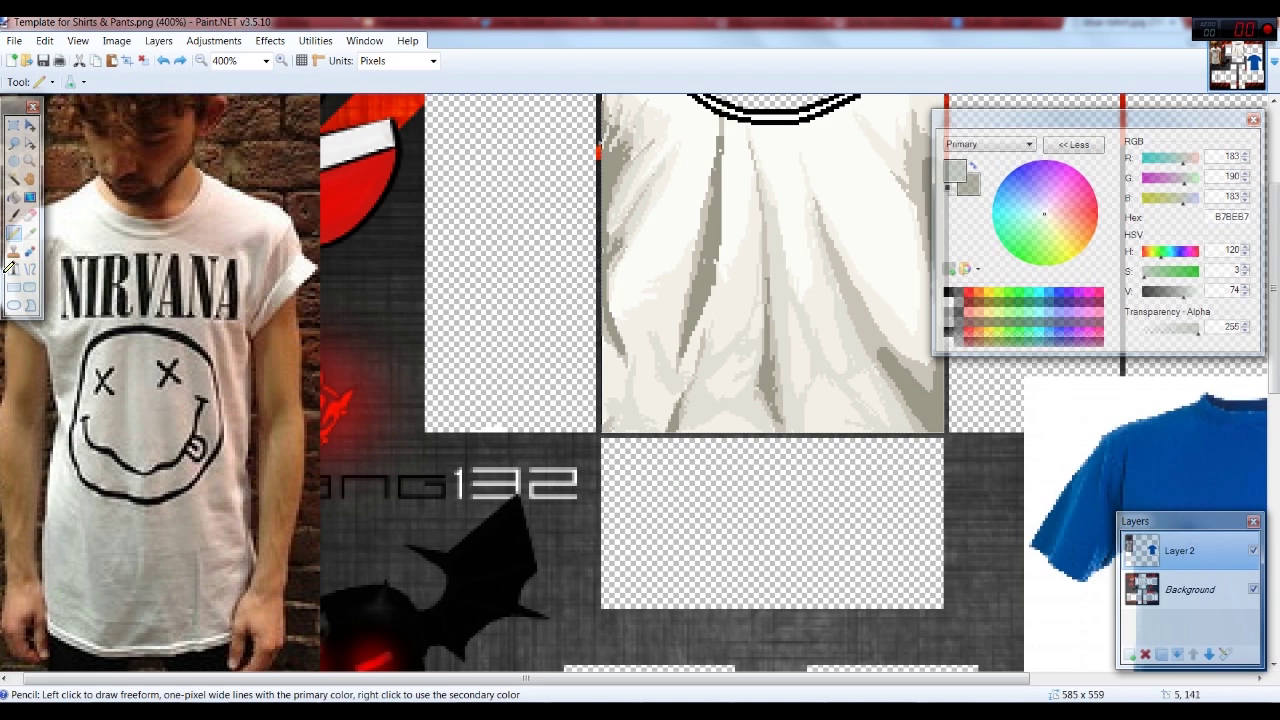
{"action": "left_click", "coordinate": [30, 232]}
{"action": "left_click", "coordinate": [70, 537]}
{"action": "left_click", "coordinate": [14, 233]}
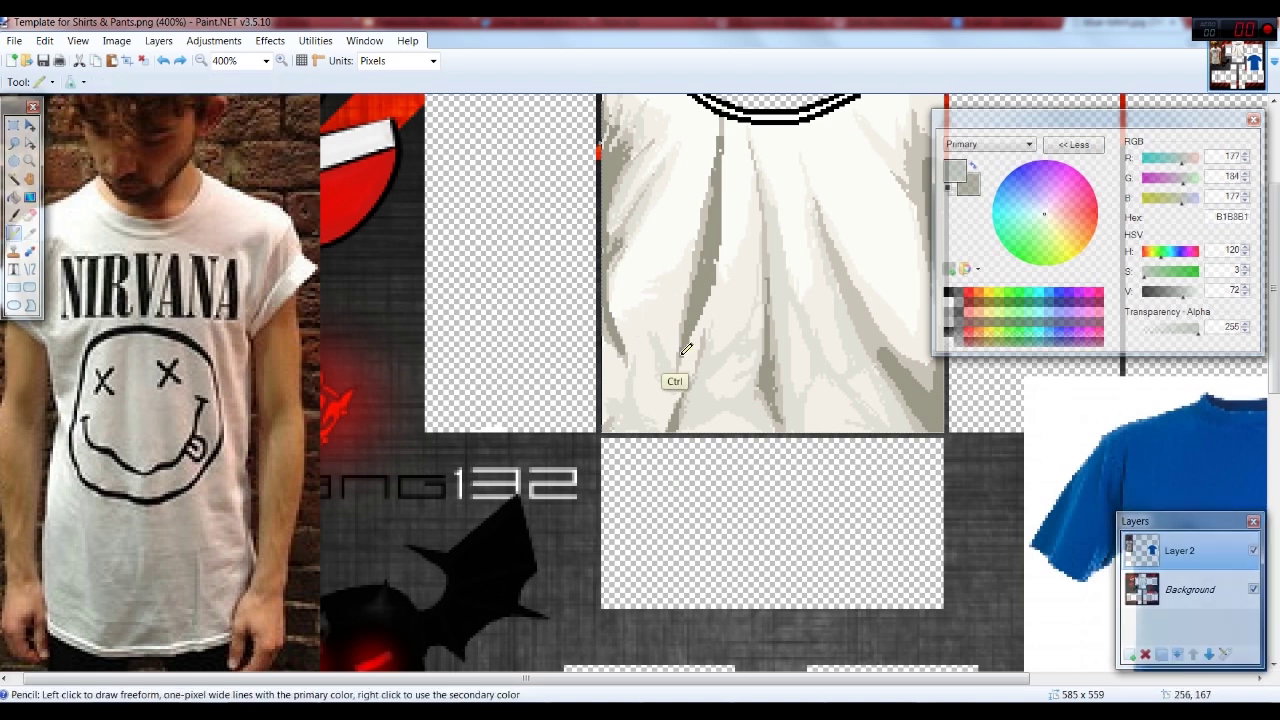
{"action": "left_click", "coordinate": [30, 233]}
{"action": "left_click", "coordinate": [700, 310]}
{"action": "left_click", "coordinate": [14, 233]}
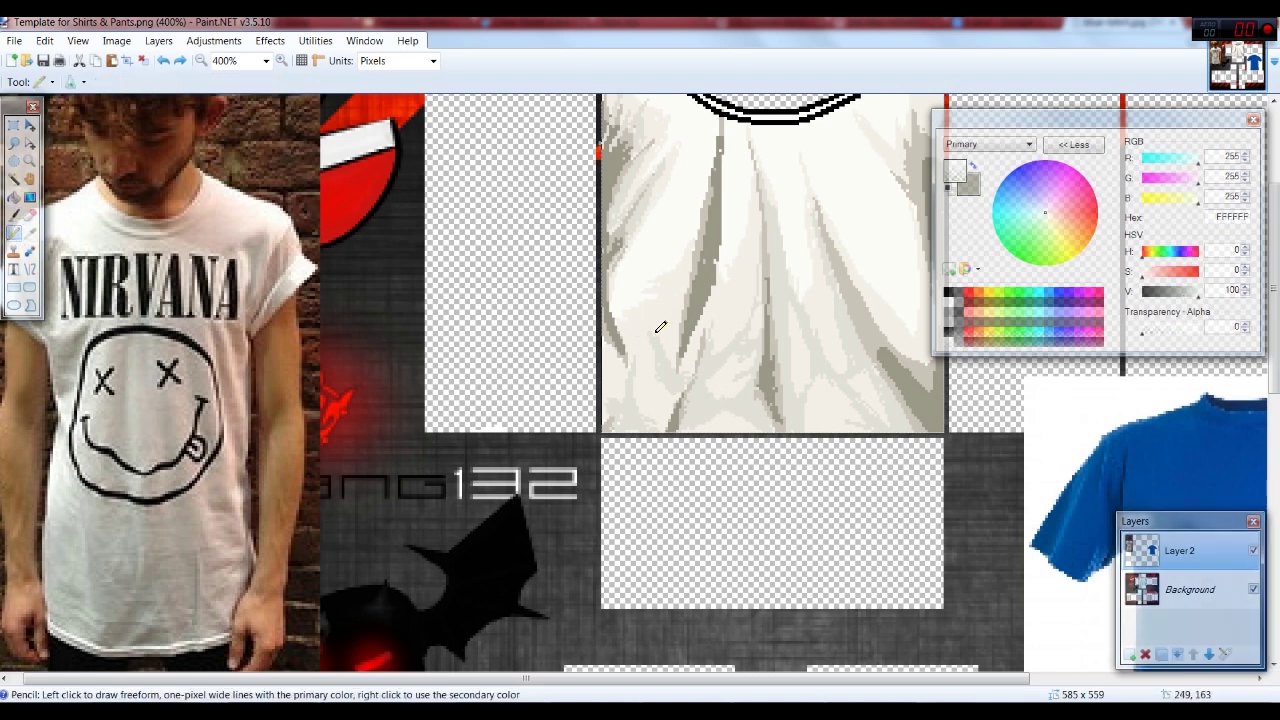
Step: Sample E2DFD9 from the torso on the Background layer and pencil a short crease between the left-center and center folds
{"action": "left_click", "coordinate": [30, 232]}
{"action": "left_click", "coordinate": [1185, 589]}
{"action": "left_click", "coordinate": [757, 397]}
{"action": "left_click", "coordinate": [18, 233]}
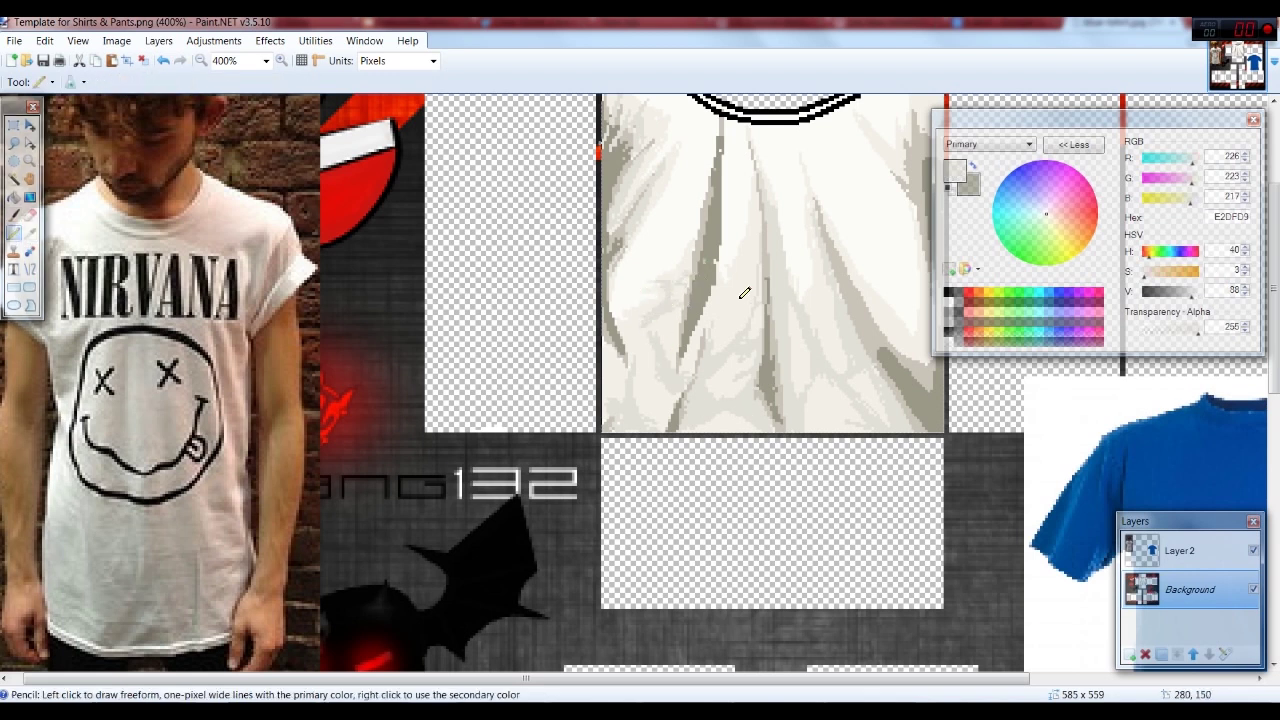
{"action": "left_click_drag", "start_coordinate": [755, 268], "coordinate": [751, 300]}
{"action": "scroll", "coordinate": [834, 301], "scroll_direction": "up", "scroll_amount": 5}
{"action": "scroll", "coordinate": [820, 306], "scroll_direction": "down", "scroll_amount": 1}
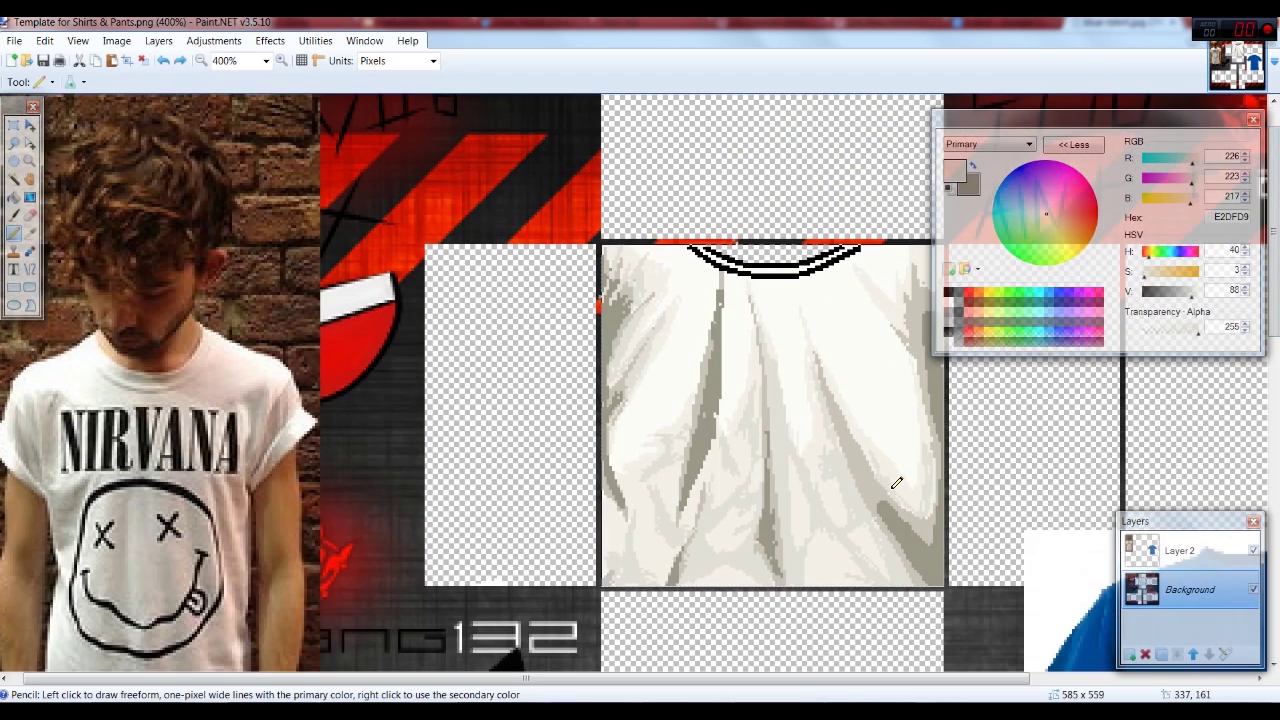
Step: Sample the off-white of the torso and adjust it to F7F5F2 with saturation 2 and value 97
{"action": "scroll", "coordinate": [880, 406], "scroll_direction": "down", "scroll_amount": 2}
{"action": "scroll", "coordinate": [883, 406], "scroll_direction": "up", "scroll_amount": 1}
{"action": "left_click_drag", "start_coordinate": [1273, 346], "coordinate": [1273, 306]}
{"action": "key", "text": "k"}
{"action": "left_click", "coordinate": [583, 297]}
{"action": "left_click", "coordinate": [1245, 273]}
{"action": "left_click", "coordinate": [1245, 287]}
{"action": "left_click", "coordinate": [1245, 287]}
{"action": "key", "text": "p"}
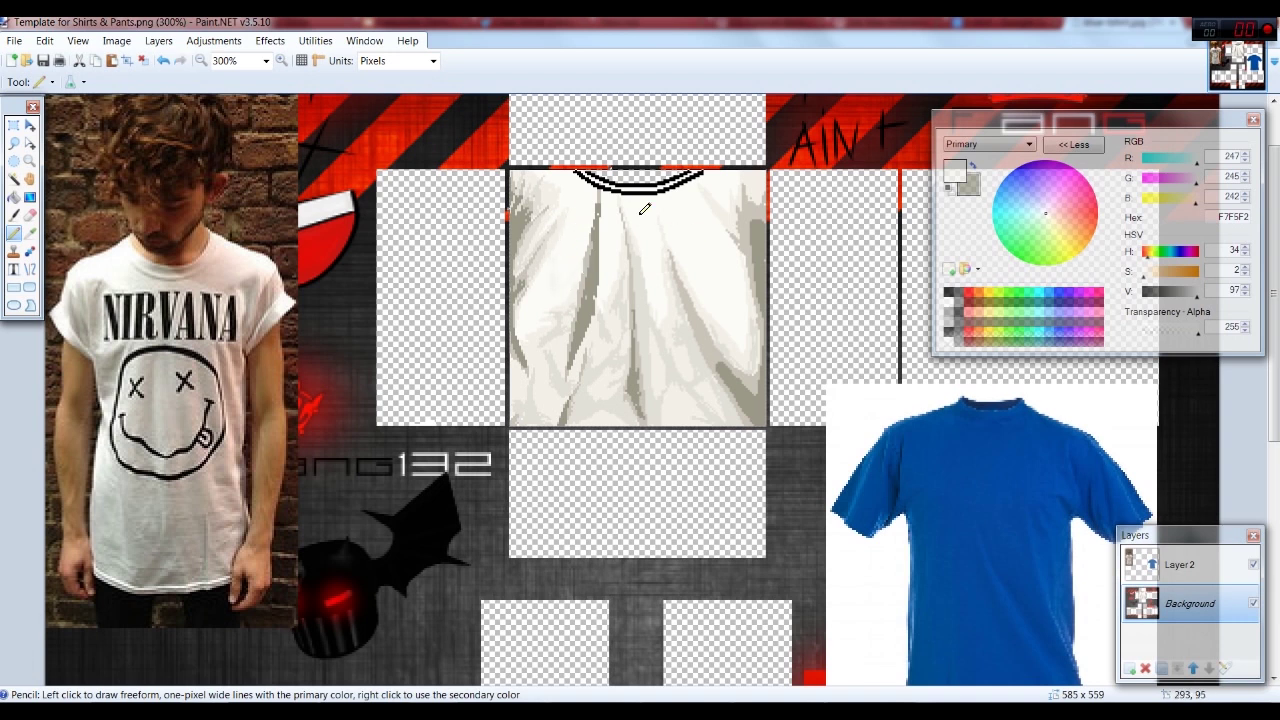
Step: Set the primary color to F9F6F2 with saturation 3 and value 98, and fill the torso's light areas with the Paint Bucket
{"action": "left_click", "coordinate": [14, 197]}
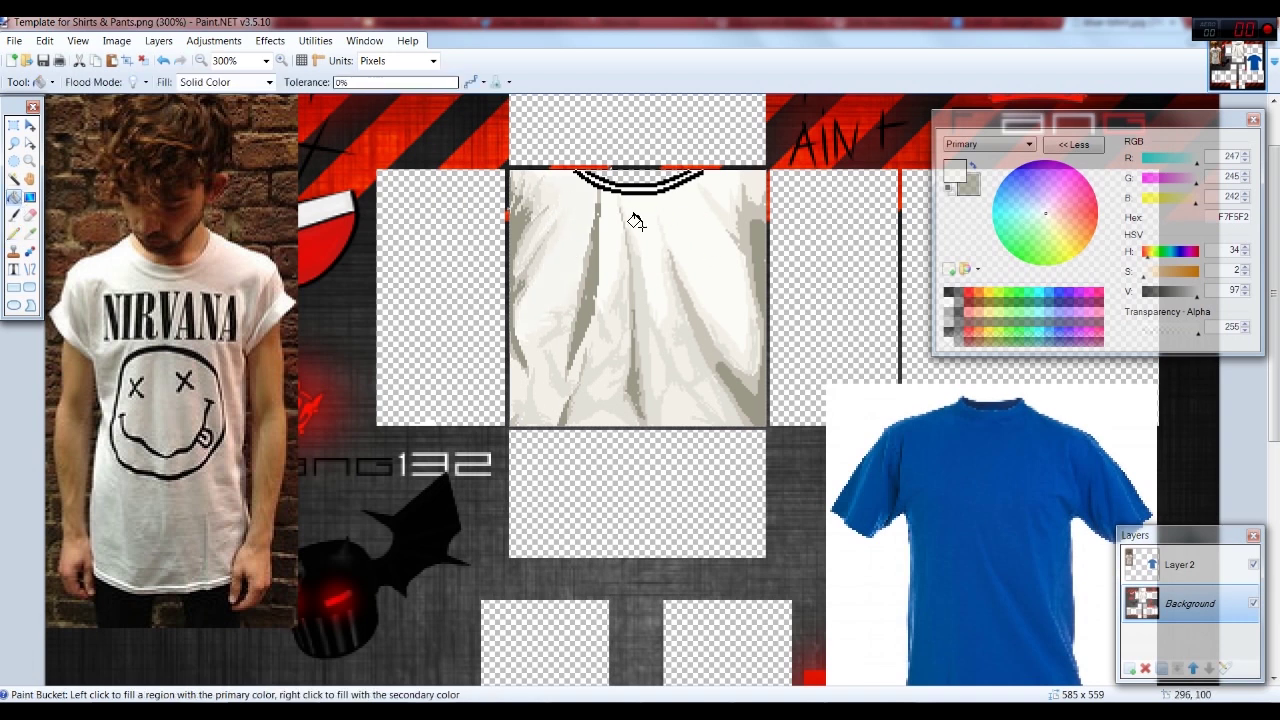
{"action": "key", "text": "ctrl+plus"}
{"action": "left_click", "coordinate": [1245, 267]}
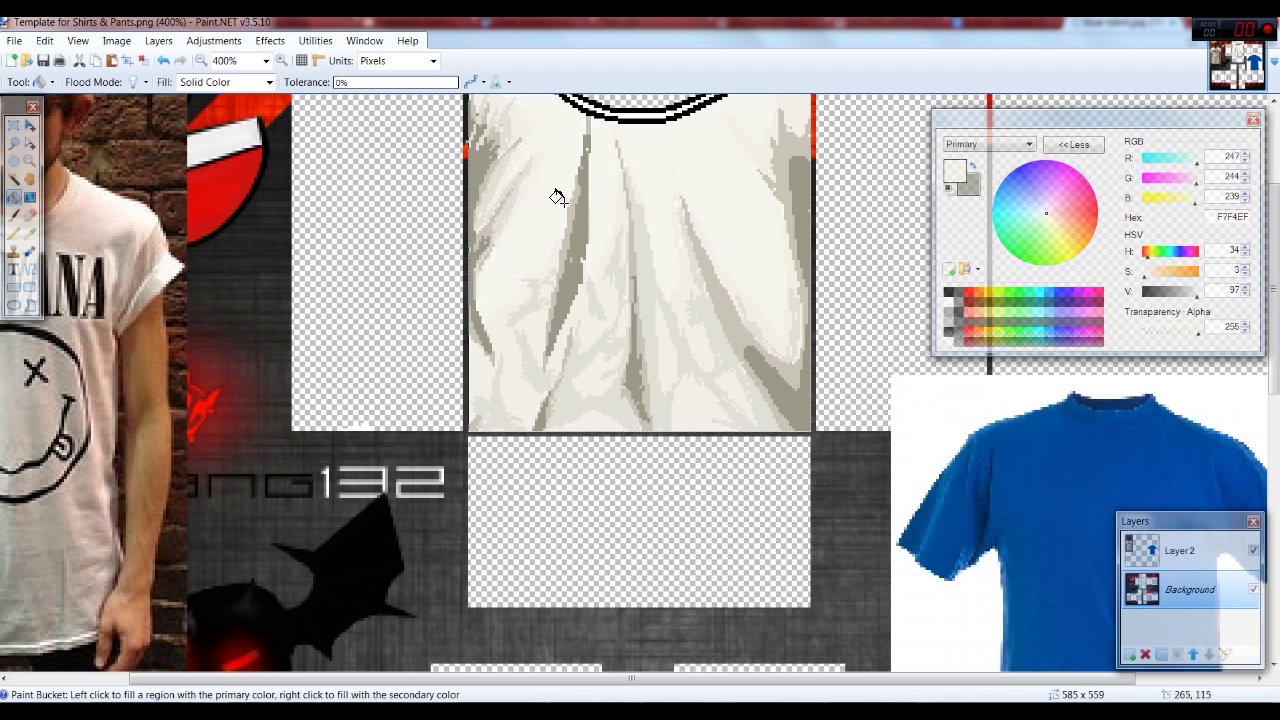
{"action": "left_click", "coordinate": [1245, 287]}
{"action": "left_click", "coordinate": [540, 188]}
{"action": "key", "text": "ctrl+minus"}
{"action": "key", "text": "ctrl+minus"}
{"action": "key", "text": "ctrl+minus"}
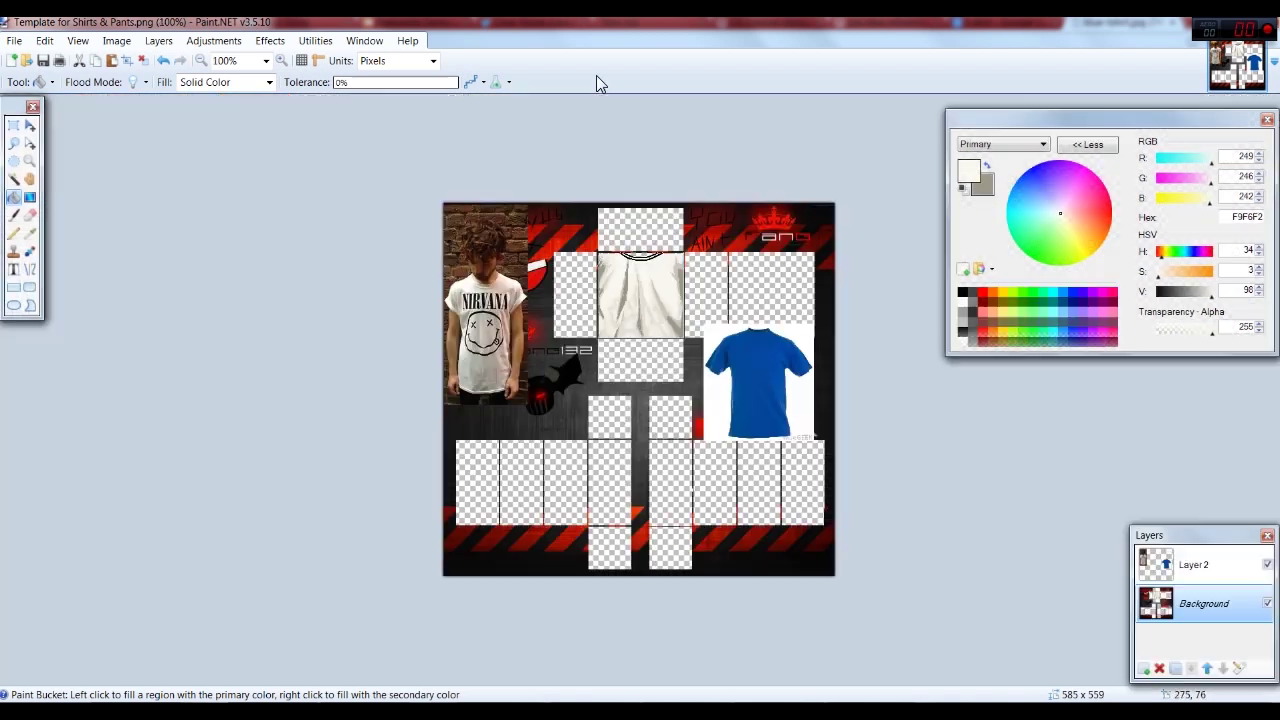
Step: Pick the near-white FFFEFF as the primary color for the torso's highlights
{"action": "key", "text": "ctrl+plus"}
{"action": "key", "text": "ctrl+plus"}
{"action": "left_click_drag", "start_coordinate": [1273, 362], "coordinate": [1273, 291]}
{"action": "key", "text": "p"}
{"action": "scroll", "coordinate": [100, 213], "scroll_direction": "up", "scroll_amount": 1}
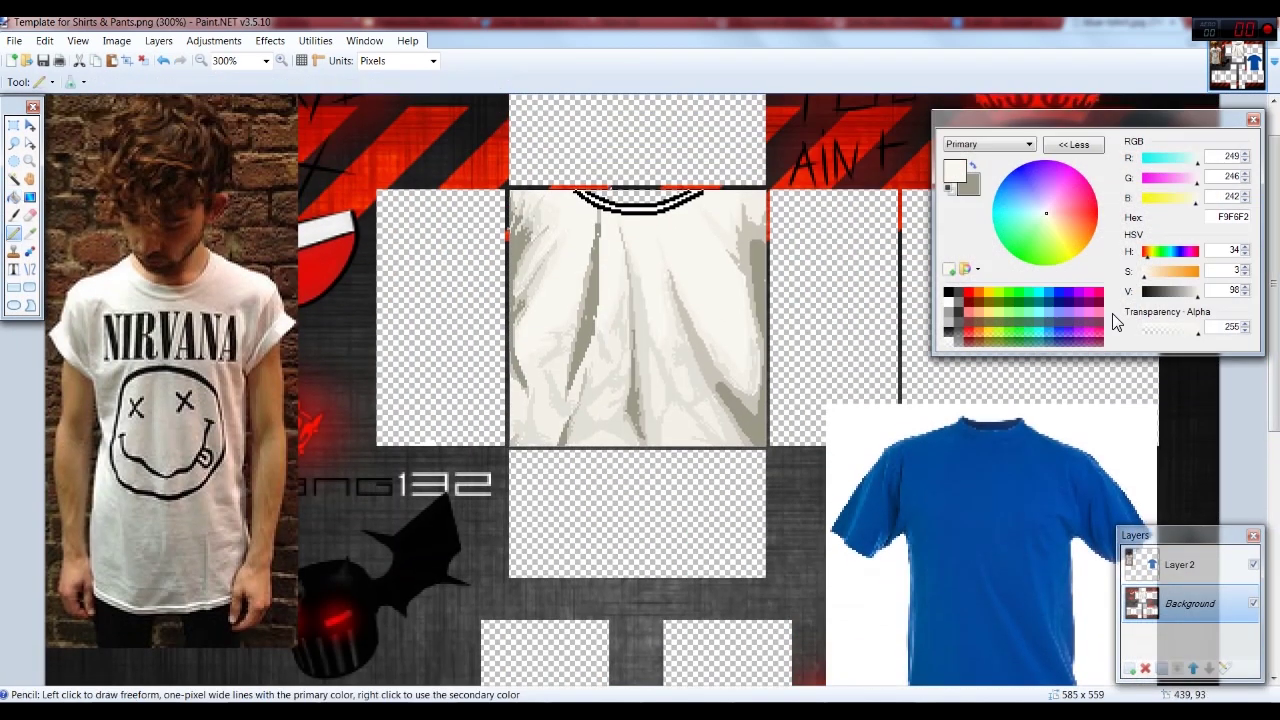
{"action": "key", "text": "k"}
{"action": "left_click", "coordinate": [810, 410]}
{"action": "key", "text": "p"}
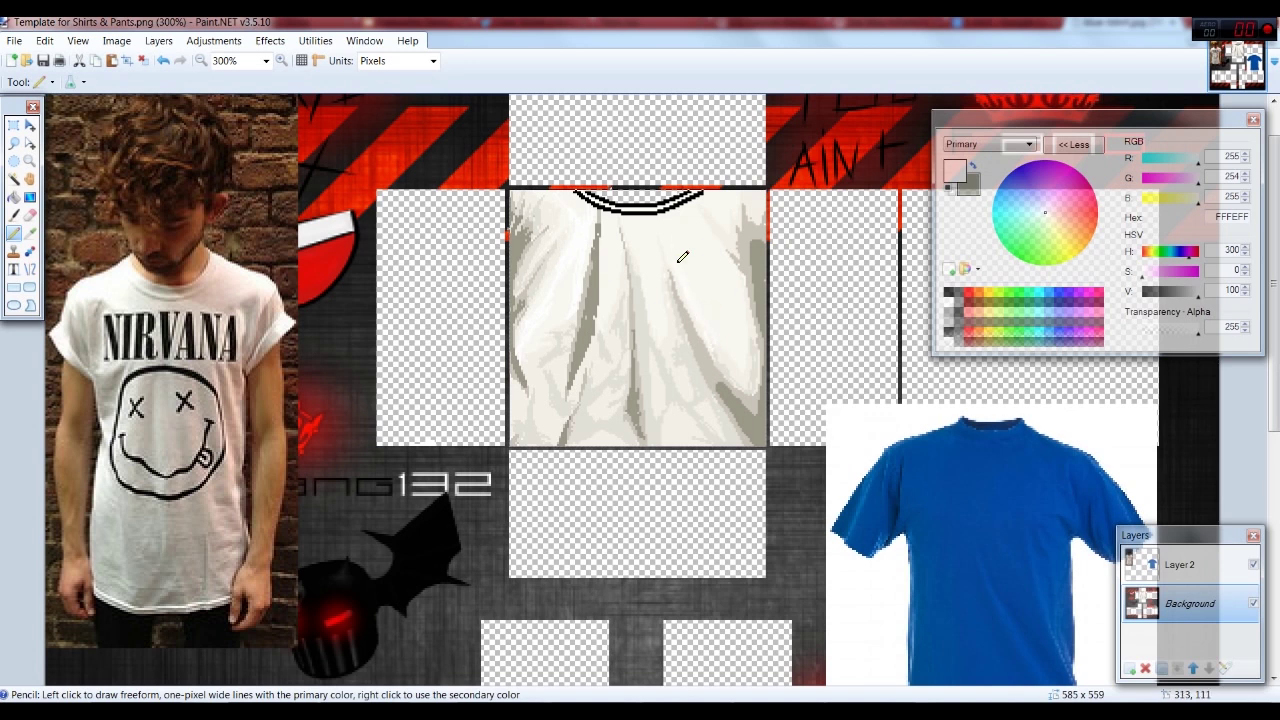
Step: Paint FFFEFF highlights along the folds and near the torso's lower edge using the Paintbrush at width 2
{"action": "key", "text": "b"}
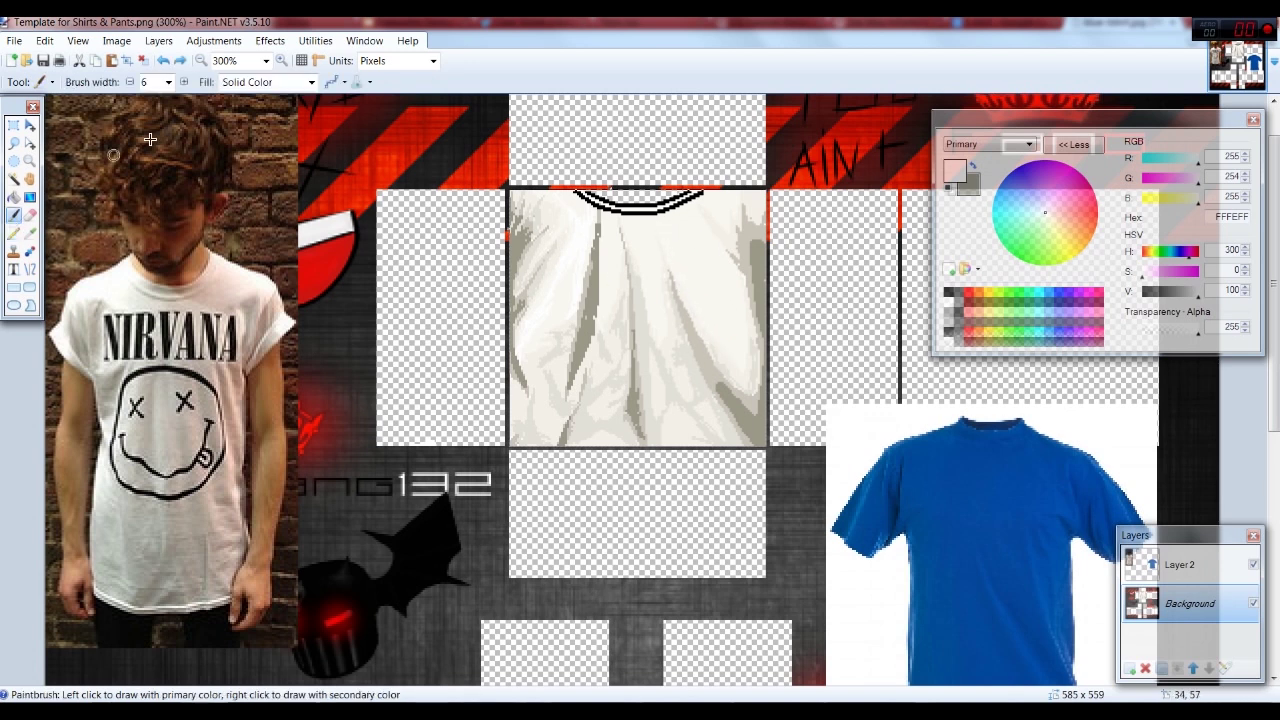
{"action": "left_click_drag", "start_coordinate": [140, 83], "coordinate": [246, 82]}
{"action": "type", "text": "2"}
{"action": "left_click_drag", "start_coordinate": [714, 360], "coordinate": [680, 292]}
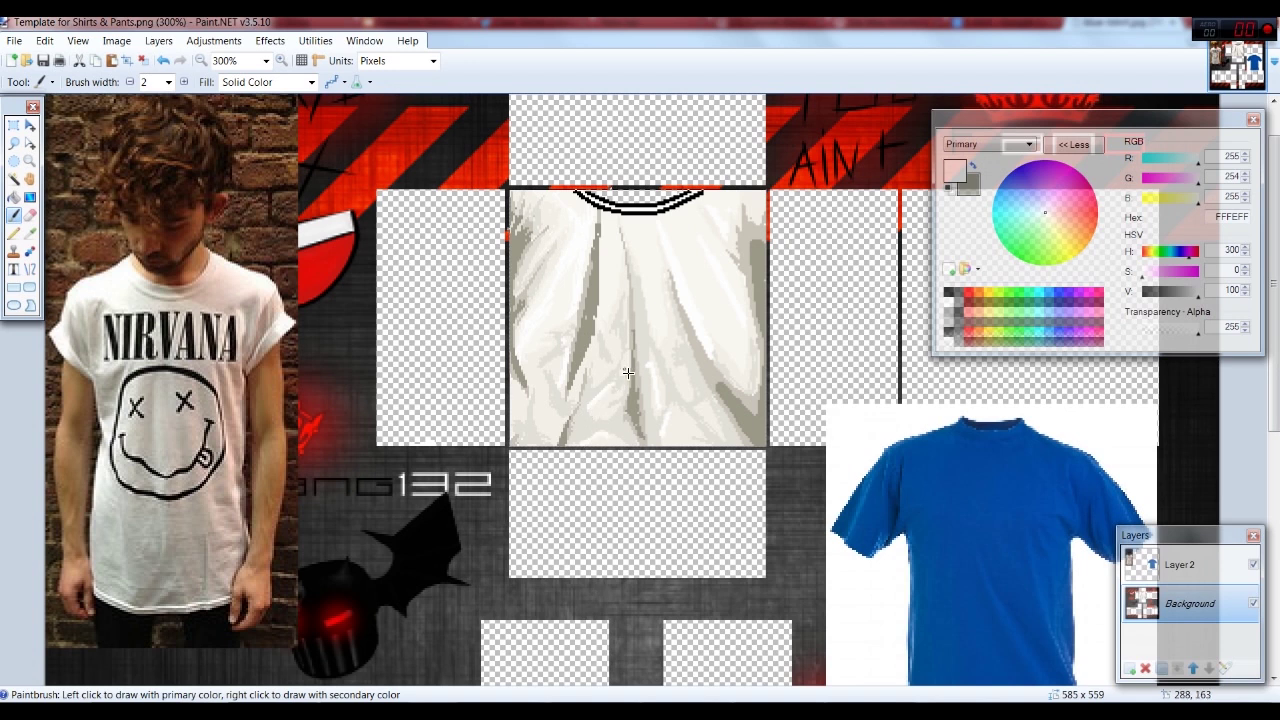
{"action": "left_click_drag", "start_coordinate": [532, 396], "coordinate": [540, 430]}
{"action": "scroll", "coordinate": [566, 169], "scroll_direction": "down", "scroll_amount": 2}
{"action": "scroll", "coordinate": [580, 320], "scroll_direction": "up", "scroll_amount": 2}
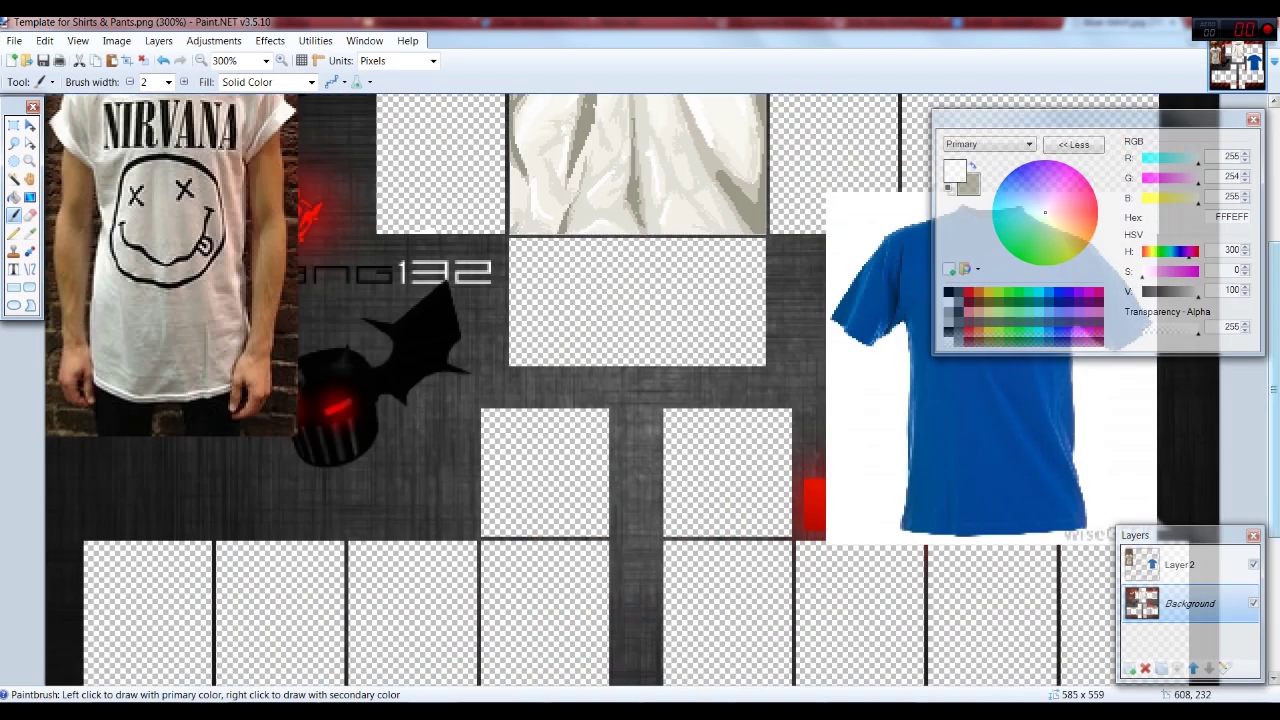
{"action": "scroll", "coordinate": [582, 329], "scroll_direction": "up", "scroll_amount": 3}
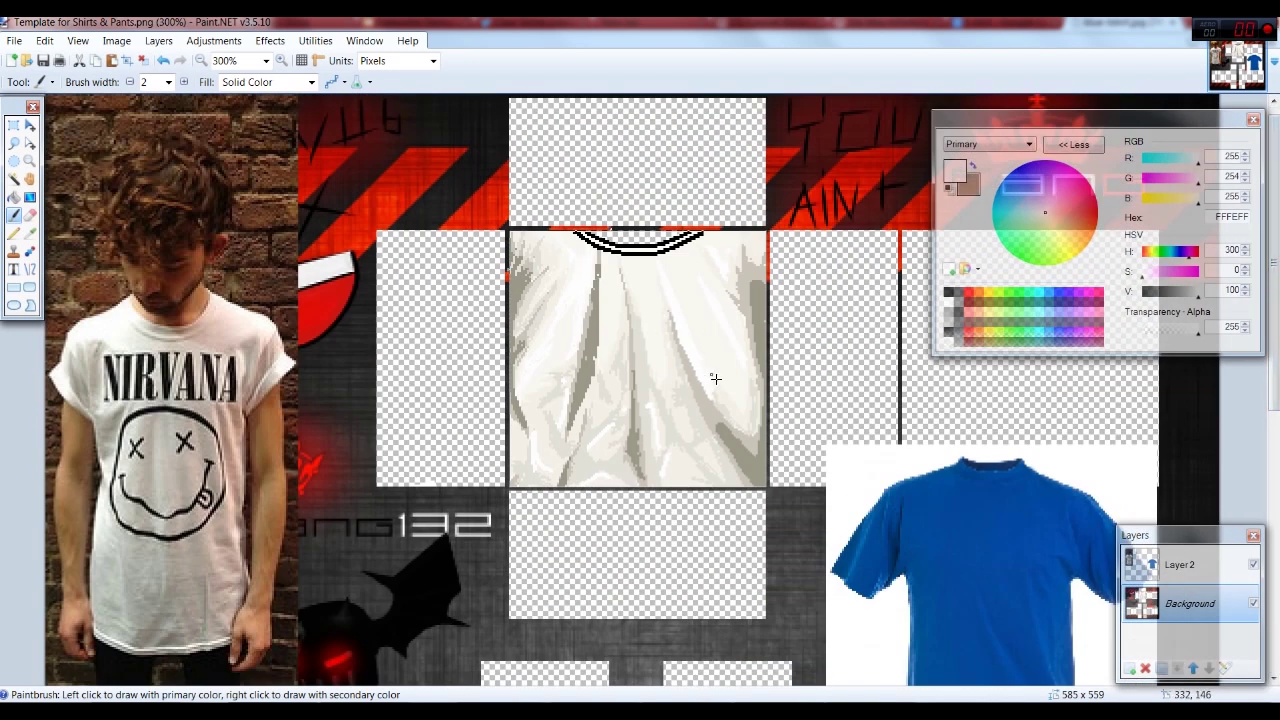
Step: Sample a light cream shade from the torso's left side and lighten it to FCFAF7 with value 99 for the Pencil
{"action": "key", "text": "ctrl+plus"}
{"action": "key", "text": "ctrl+plus"}
{"action": "left_click", "coordinate": [30, 233]}
{"action": "left_click", "coordinate": [510, 262]}
{"action": "right_click", "coordinate": [566, 302]}
{"action": "left_click", "coordinate": [534, 279]}
{"action": "left_click", "coordinate": [1245, 287]}
{"action": "left_click", "coordinate": [1245, 287]}
{"action": "key", "text": "p"}
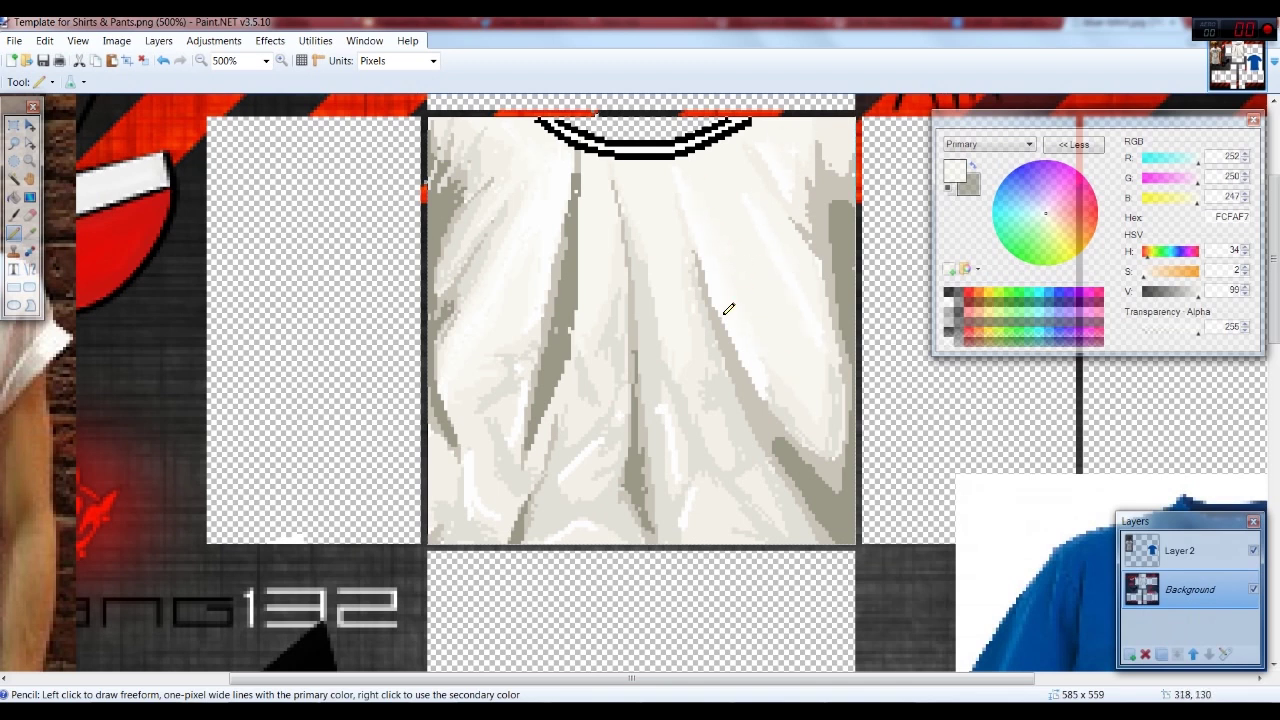
Step: Sample the dark grey of the left-center fold and lighten it to A3A091 with value 64 for the Pencil
{"action": "scroll", "coordinate": [660, 134], "scroll_direction": "down", "scroll_amount": 7}
{"action": "scroll", "coordinate": [660, 134], "scroll_direction": "up", "scroll_amount": 4}
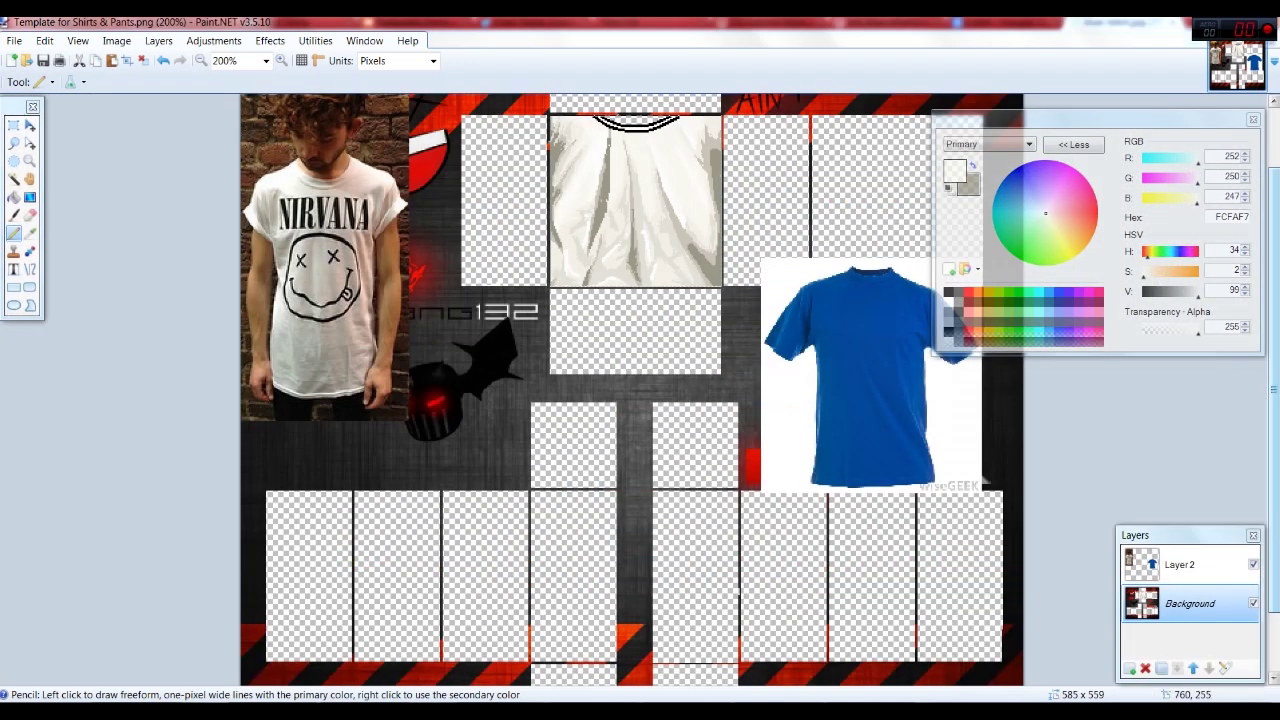
{"action": "scroll", "coordinate": [633, 244], "scroll_direction": "up", "scroll_amount": 2}
{"action": "key", "text": "k"}
{"action": "left_click", "coordinate": [566, 157]}
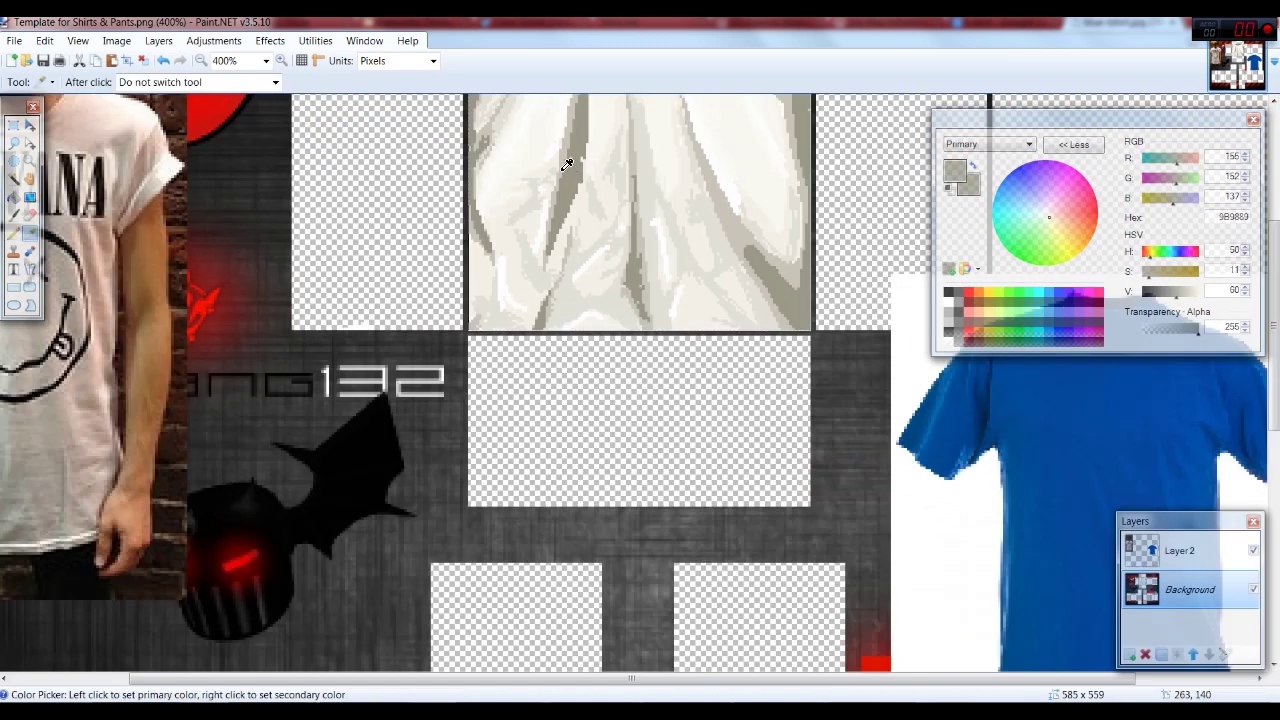
{"action": "left_click", "coordinate": [587, 143]}
{"action": "left_click", "coordinate": [581, 176]}
{"action": "triple_click", "coordinate": [1245, 288]}
{"action": "left_click", "coordinate": [1245, 288]}
{"action": "left_click", "coordinate": [14, 233]}
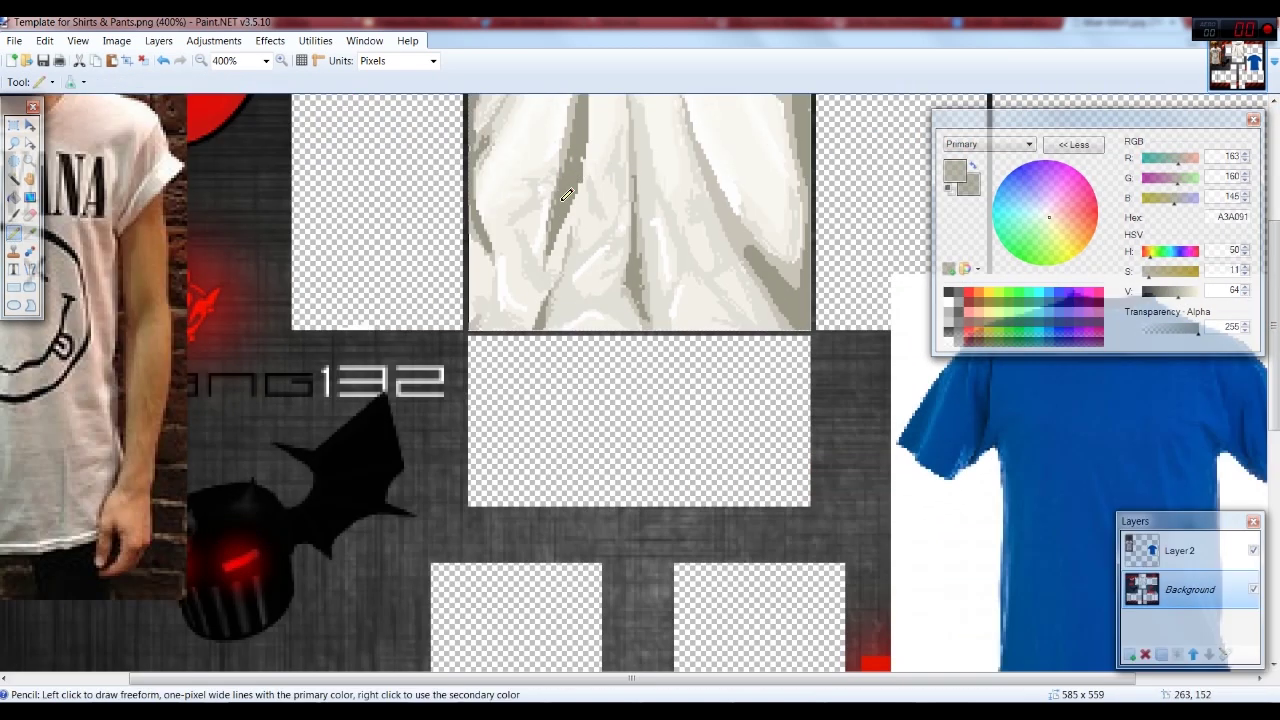
Step: Pencil softer shading along the dark left-center fold in A3A091, then in the lighter A8A595 with value 66
{"action": "left_click_drag", "start_coordinate": [548, 230], "coordinate": [564, 161]}
{"action": "scroll", "coordinate": [566, 213], "scroll_direction": "up", "scroll_amount": 2}
{"action": "double_click", "coordinate": [1245, 287]}
{"action": "left_click_drag", "start_coordinate": [545, 334], "coordinate": [574, 257]}
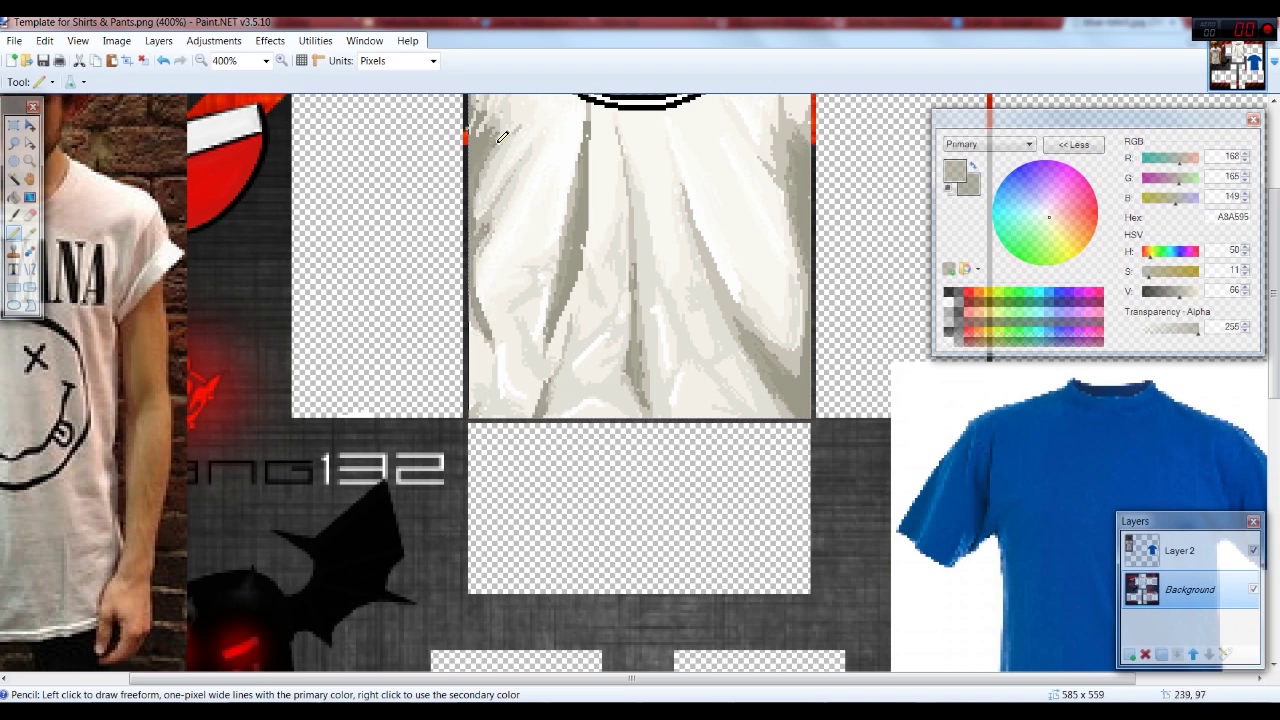
{"action": "scroll", "coordinate": [576, 196], "scroll_direction": "down", "scroll_amount": 2}
{"action": "scroll", "coordinate": [582, 176], "scroll_direction": "up", "scroll_amount": 2}
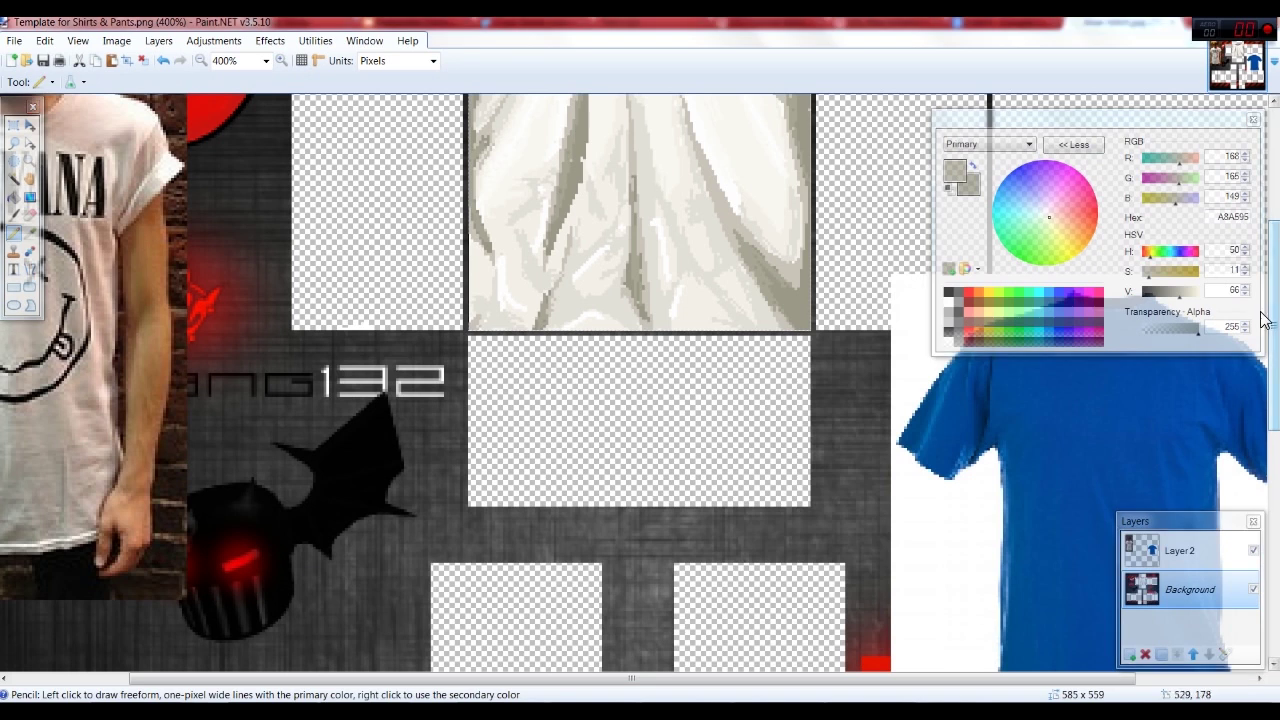
Step: Sample beige near the left-center fold, lighten it to DBD3C9 with value 86, and pencil it along the fold edges
{"action": "scroll", "coordinate": [1262, 336], "scroll_direction": "up", "scroll_amount": 1}
{"action": "left_click_drag", "start_coordinate": [1273, 334], "coordinate": [1273, 260]}
{"action": "left_click", "coordinate": [30, 233]}
{"action": "left_click", "coordinate": [546, 321]}
{"action": "left_click", "coordinate": [550, 316]}
{"action": "key", "text": "p"}
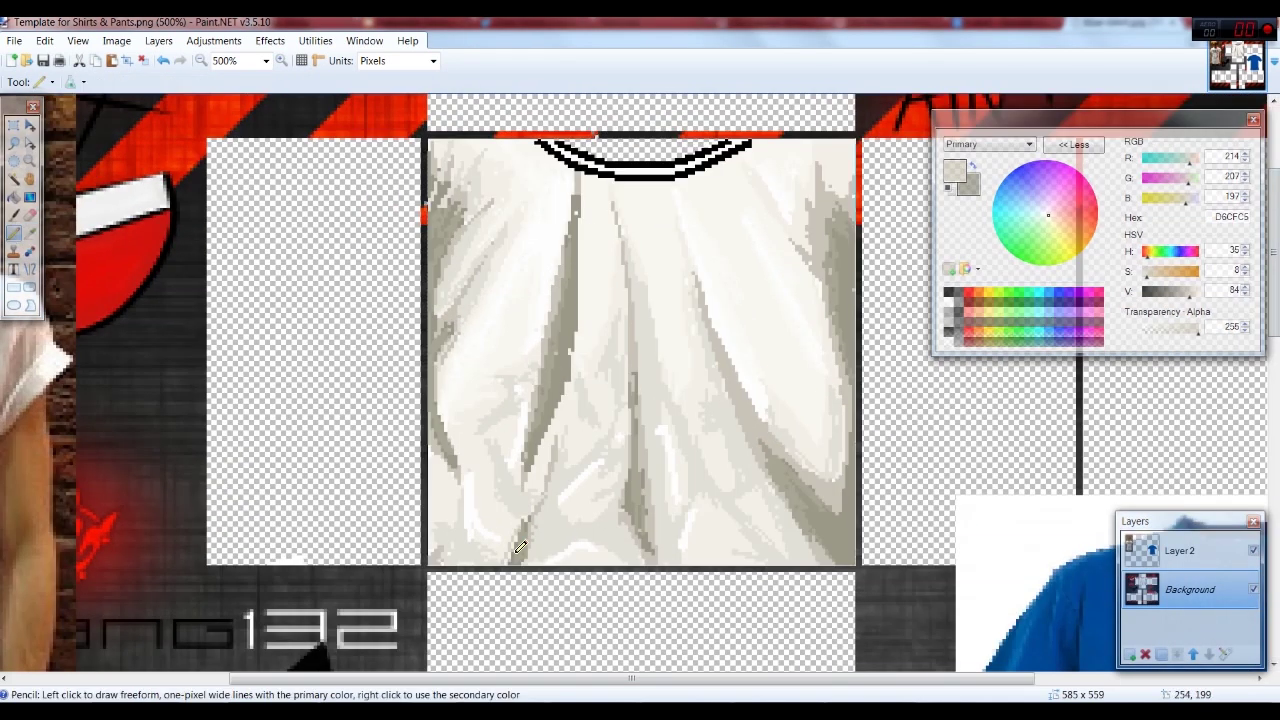
{"action": "left_click", "coordinate": [1245, 287]}
{"action": "left_click", "coordinate": [1245, 287]}
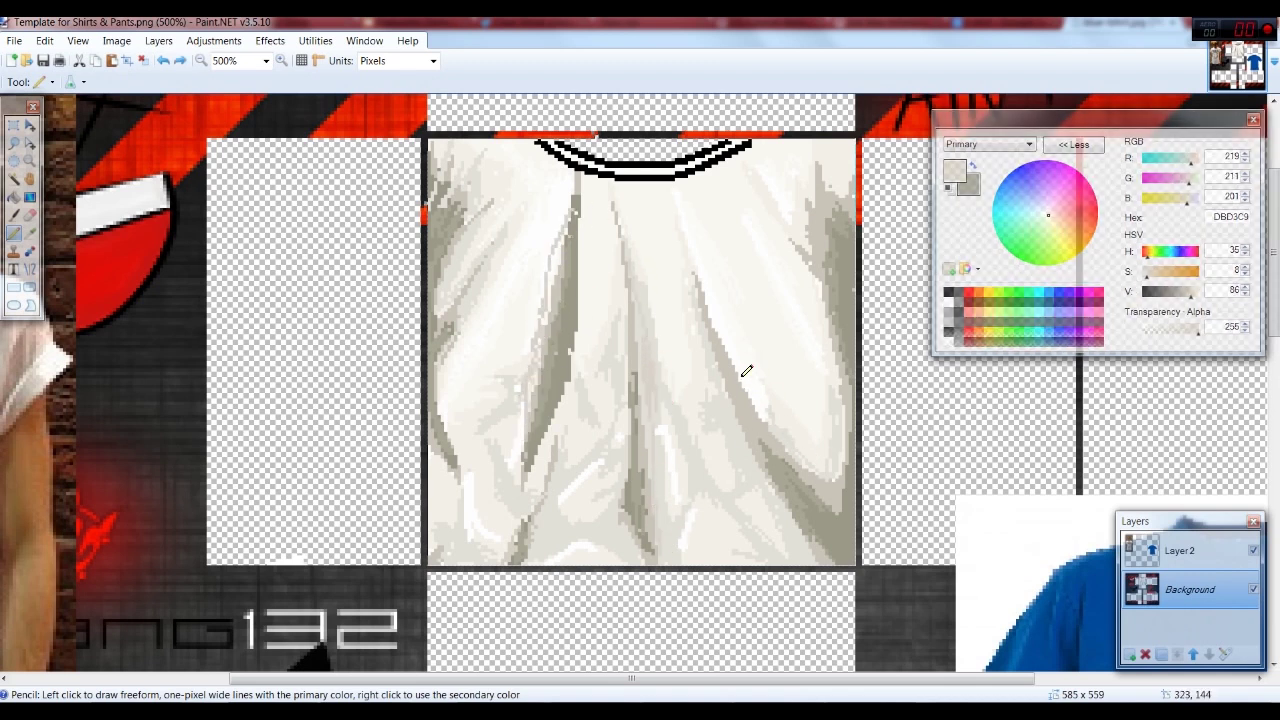
{"action": "key", "text": "ctrl+plus"}
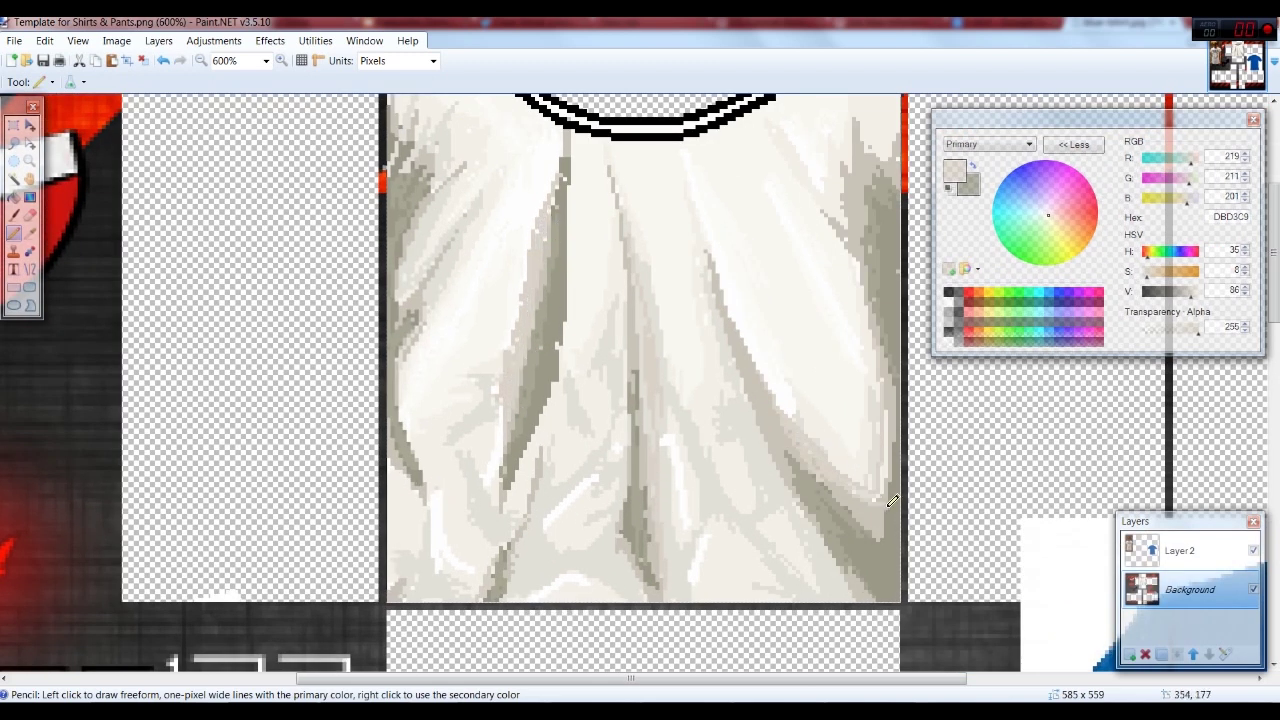
Step: Examine the torso shading on the whole template and close up around the folds
{"action": "key", "text": "ctrl+minus"}
{"action": "key", "text": "ctrl+minus"}
{"action": "key", "text": "ctrl+minus"}
{"action": "key", "text": "ctrl+minus"}
{"action": "key", "text": "ctrl+plus"}
{"action": "key", "text": "ctrl+plus"}
{"action": "key", "text": "ctrl+plus"}
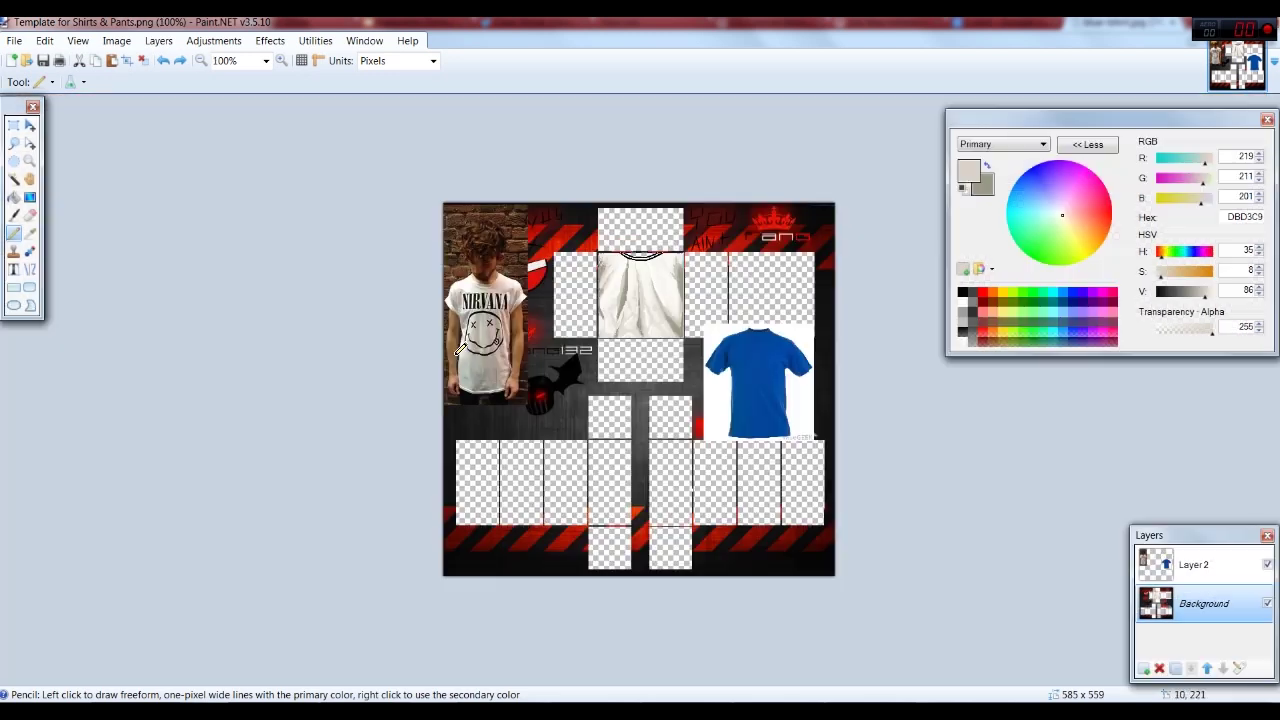
{"action": "key", "text": "ctrl+plus"}
{"action": "key", "text": "ctrl+plus"}
{"action": "key", "text": "ctrl+plus"}
{"action": "scroll", "coordinate": [461, 302], "scroll_direction": "up", "scroll_amount": 4}
{"action": "mouse_move", "coordinate": [505, 677]}
{"action": "left_mouse_down"}
{"action": "mouse_move", "coordinate": [369, 663]}
{"action": "mouse_move", "coordinate": [486, 662]}
{"action": "left_mouse_up"}
{"action": "key", "text": "ctrl+plus"}
{"action": "key", "text": "ctrl+plus"}
{"action": "key", "text": "ctrl+plus"}
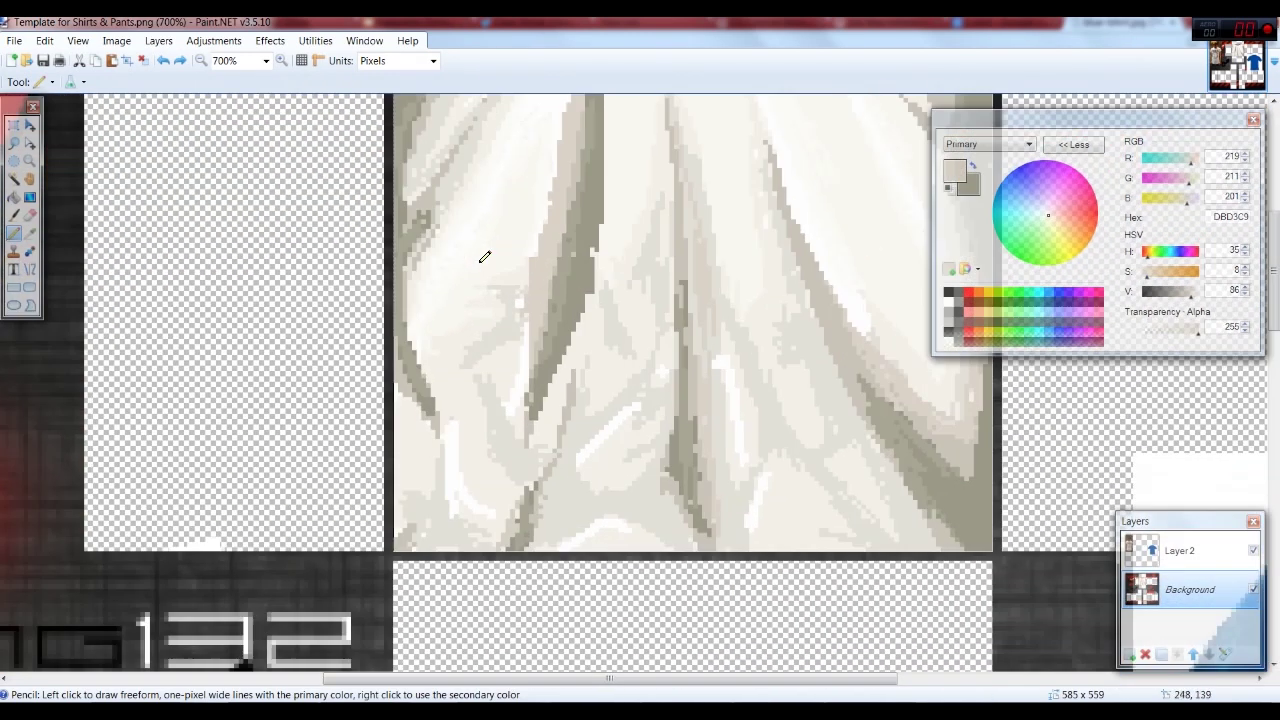
{"action": "scroll", "coordinate": [830, 281], "scroll_direction": "up", "scroll_amount": 3}
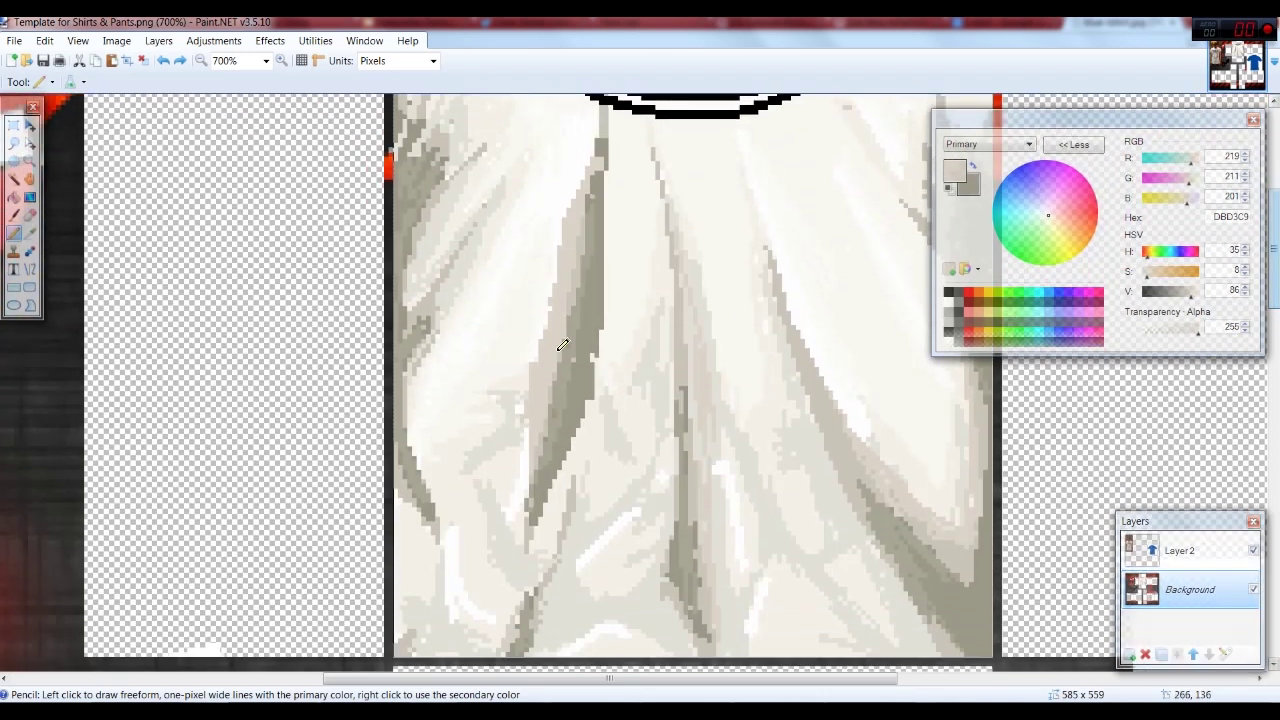
Step: Sample shades from the left-center fold and lighten them to A8A595 and B2AFA0 as the primary and secondary color pair
{"action": "key", "text": "k"}
{"action": "left_click", "coordinate": [603, 286]}
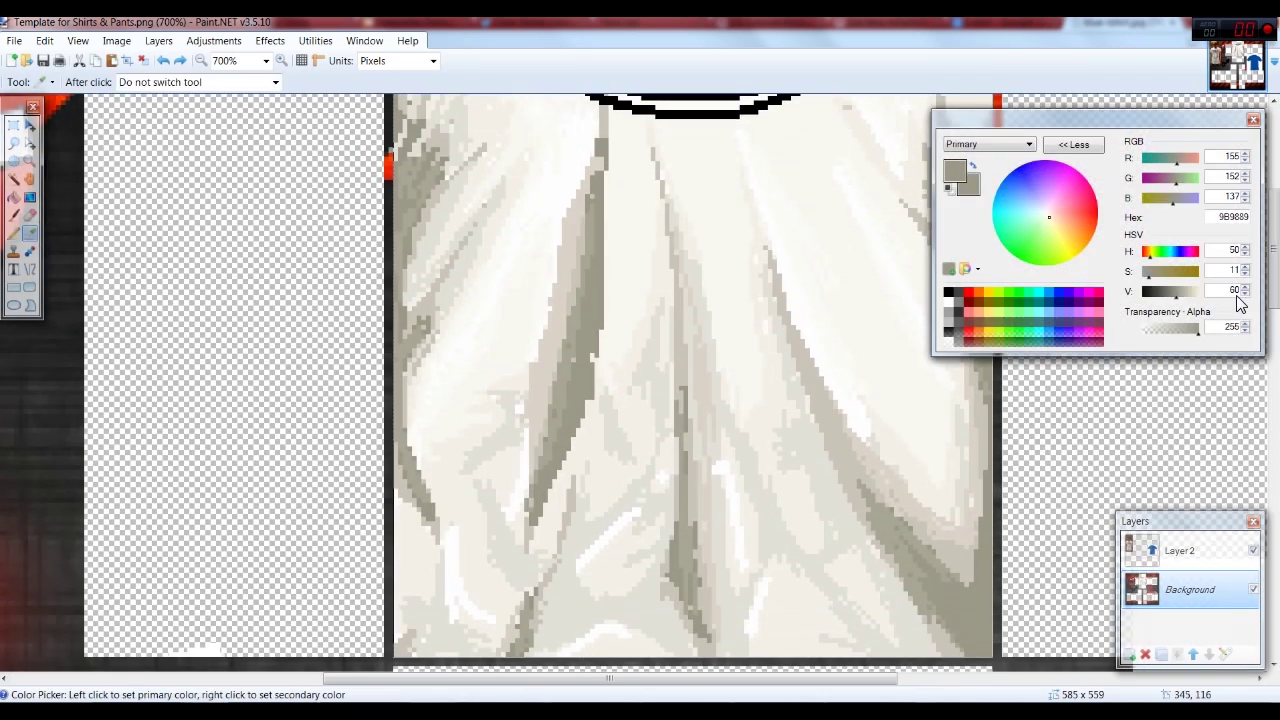
{"action": "left_click", "coordinate": [583, 321]}
{"action": "left_click", "coordinate": [1246, 288]}
{"action": "left_click", "coordinate": [13, 233]}
{"action": "key", "text": "x"}
{"action": "left_click", "coordinate": [30, 233]}
{"action": "left_click", "coordinate": [560, 266]}
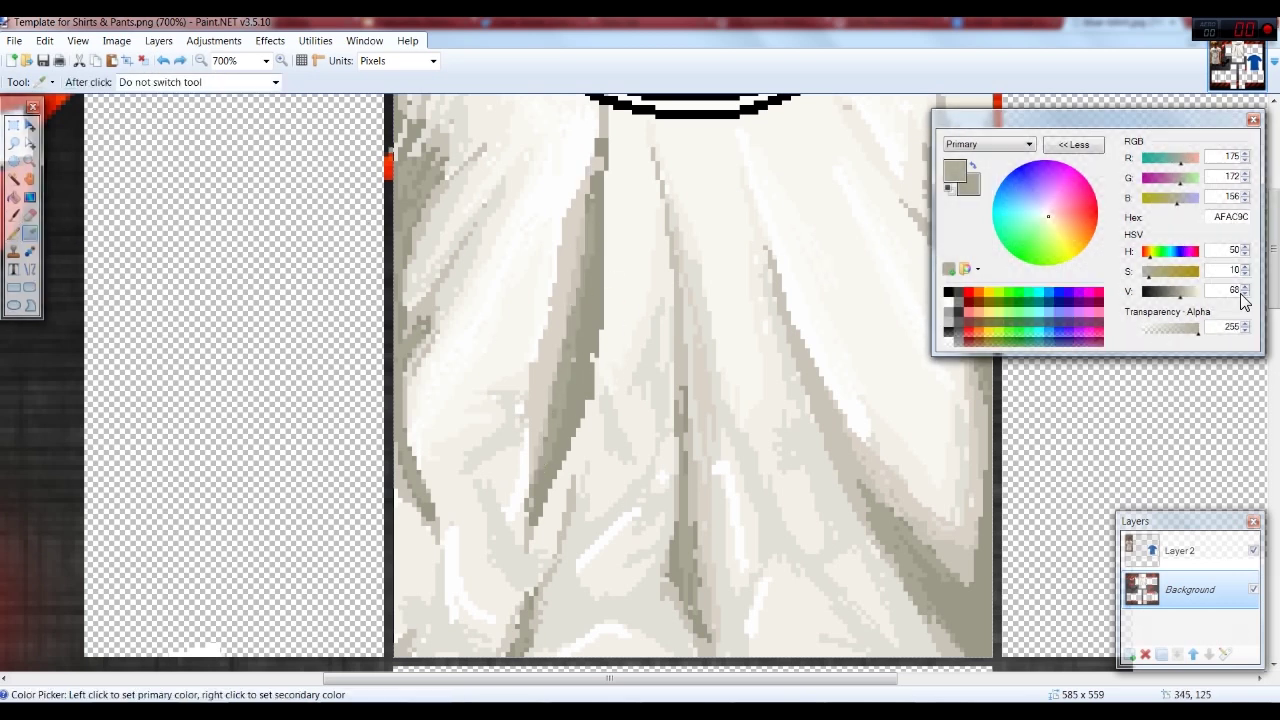
{"action": "left_click", "coordinate": [972, 166]}
{"action": "left_click", "coordinate": [972, 166]}
{"action": "left_click", "coordinate": [972, 166]}
{"action": "left_click", "coordinate": [13, 233]}
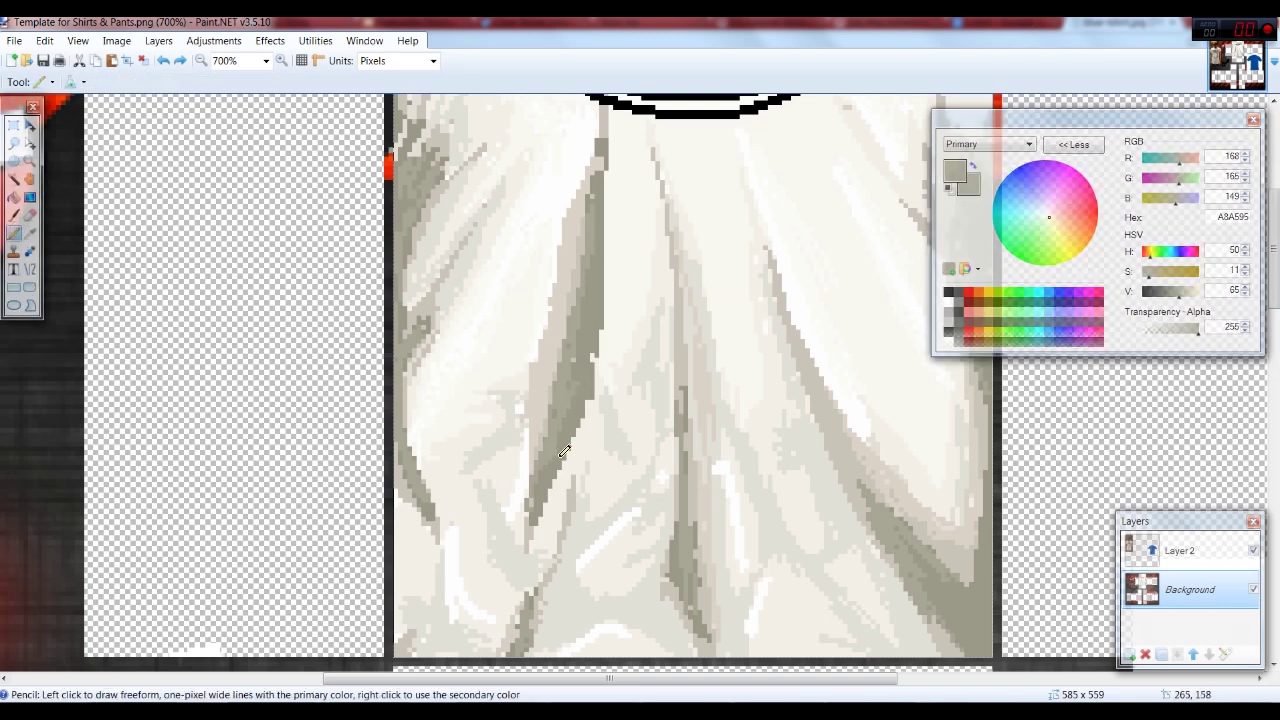
Step: Pencil A8A595 and B2AFA0 shading into the middle and lower part of the left-center fold
{"action": "left_click", "coordinate": [592, 290]}
{"action": "key", "text": "x"}
{"action": "mouse_move", "coordinate": [540, 450]}
{"action": "left_mouse_down"}
{"action": "mouse_move", "coordinate": [562, 336]}
{"action": "mouse_move", "coordinate": [562, 401]}
{"action": "left_mouse_up"}
{"action": "scroll", "coordinate": [533, 416], "scroll_direction": "down", "scroll_amount": 4}
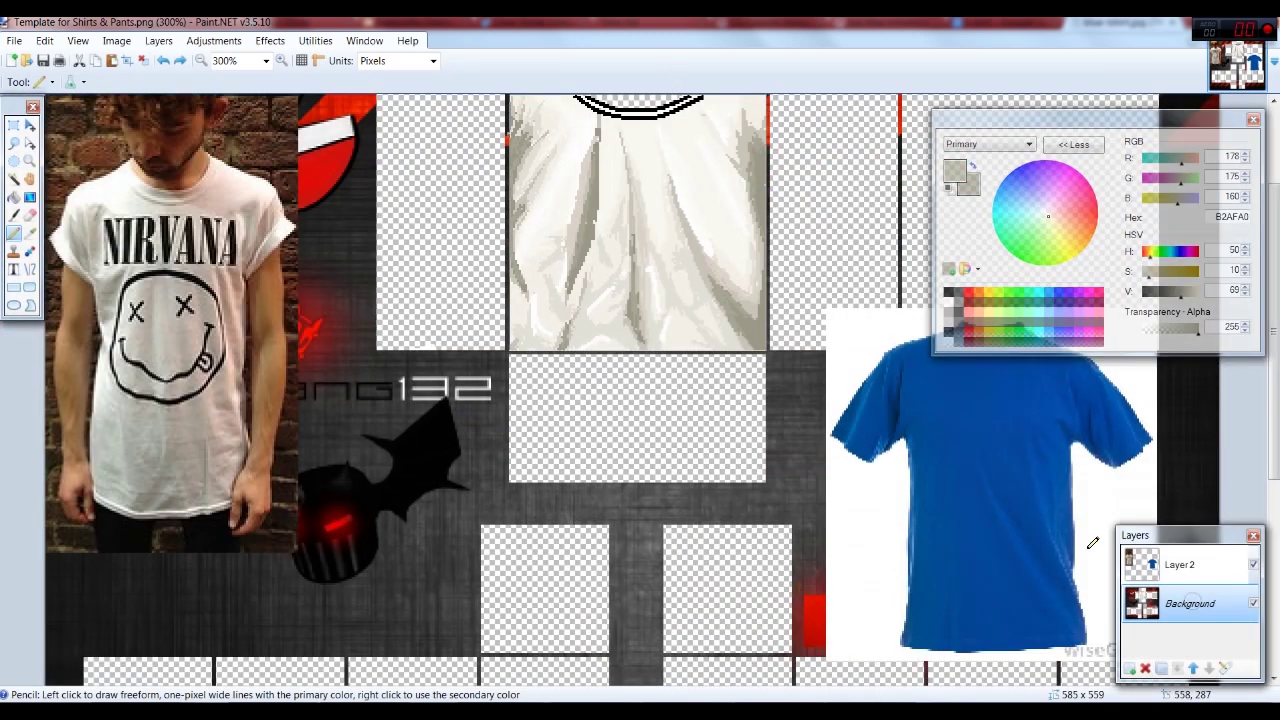
Step: Add a new empty layer directly above the Background layer
{"action": "key", "text": "ctrl+plus"}
{"action": "left_click_drag", "start_coordinate": [1273, 343], "coordinate": [1261, 280]}
{"action": "left_click_drag", "start_coordinate": [745, 678], "coordinate": [726, 657]}
{"action": "left_click", "coordinate": [1130, 654]}
{"action": "left_click_drag", "start_coordinate": [212, 678], "coordinate": [115, 677]}
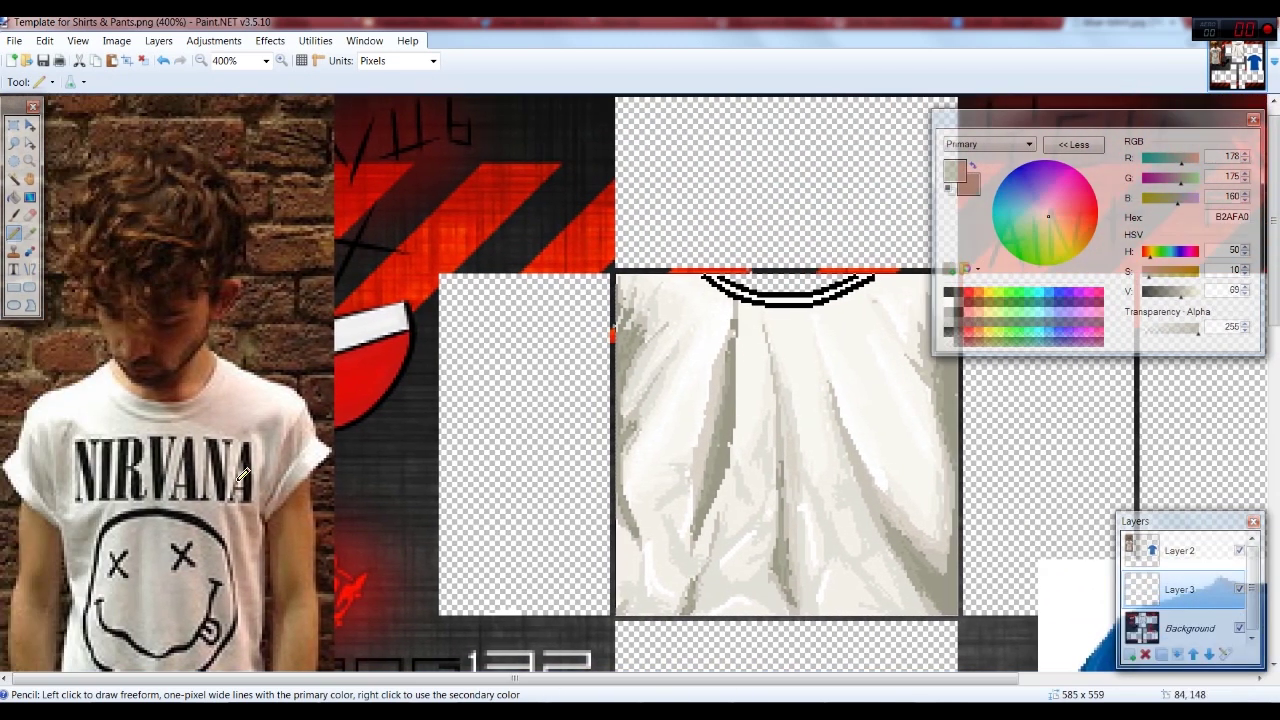
{"action": "left_click", "coordinate": [30, 234]}
{"action": "left_click", "coordinate": [155, 516]}
{"action": "left_click", "coordinate": [15, 234]}
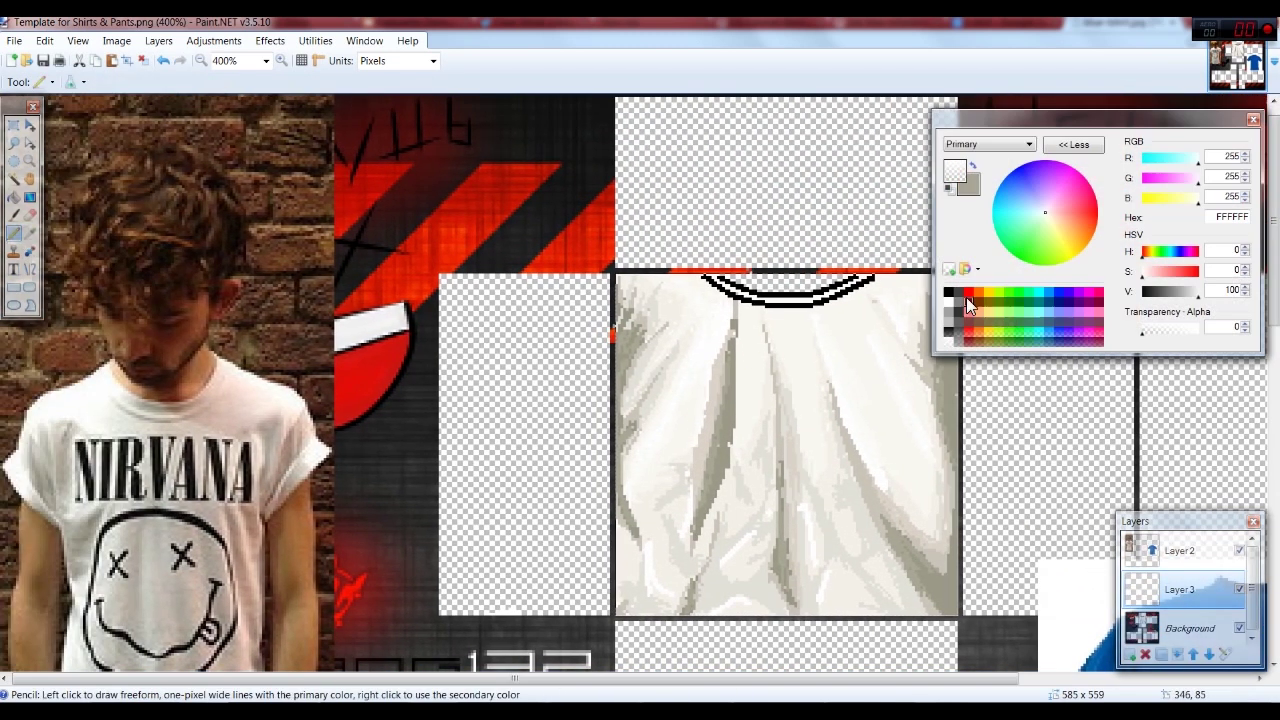
Step: Sample the near-black 0F0E0C from the NIRVANA lettering on Layer 2 and ready the Pencil on Layer 3
{"action": "left_click", "coordinate": [30, 234]}
{"action": "left_click", "coordinate": [1180, 551]}
{"action": "left_click", "coordinate": [199, 497]}
{"action": "left_click", "coordinate": [1180, 589]}
{"action": "key", "text": "p"}
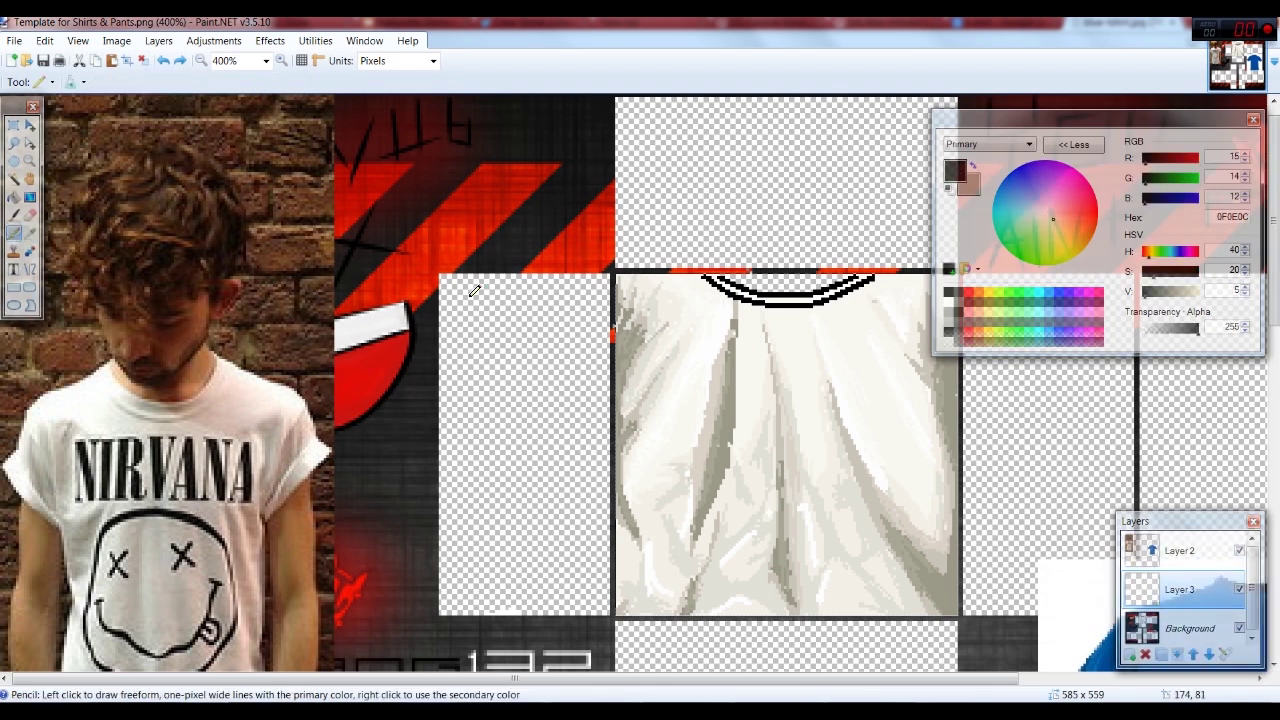
Step: Paint the smiley's wobbly round outline across the front torso on Layer 3 with a 2-pixel Paintbrush in 0F0E0C
{"action": "key", "text": "b"}
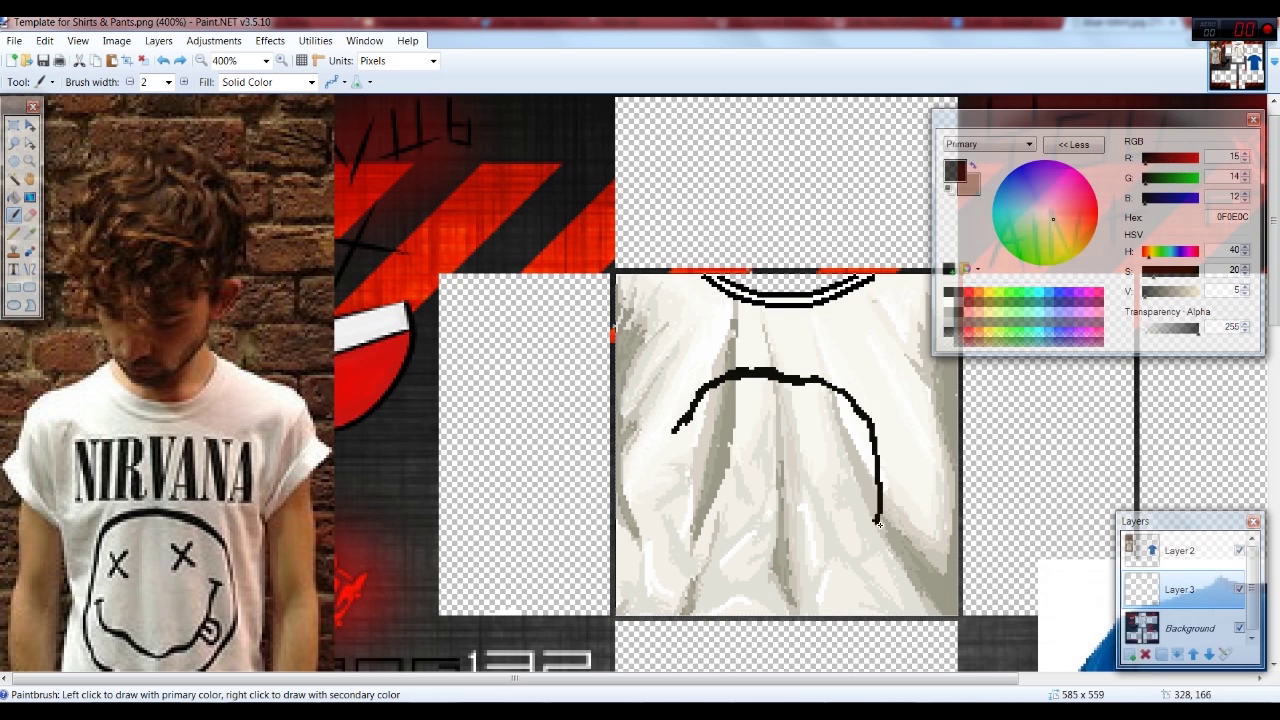
{"action": "left_click_drag", "start_coordinate": [871, 538], "coordinate": [856, 552]}
{"action": "scroll", "coordinate": [831, 427], "scroll_direction": "down", "scroll_amount": 2}
{"action": "key", "text": "ctrl+z"}
{"action": "left_click_drag", "start_coordinate": [863, 448], "coordinate": [812, 489]}
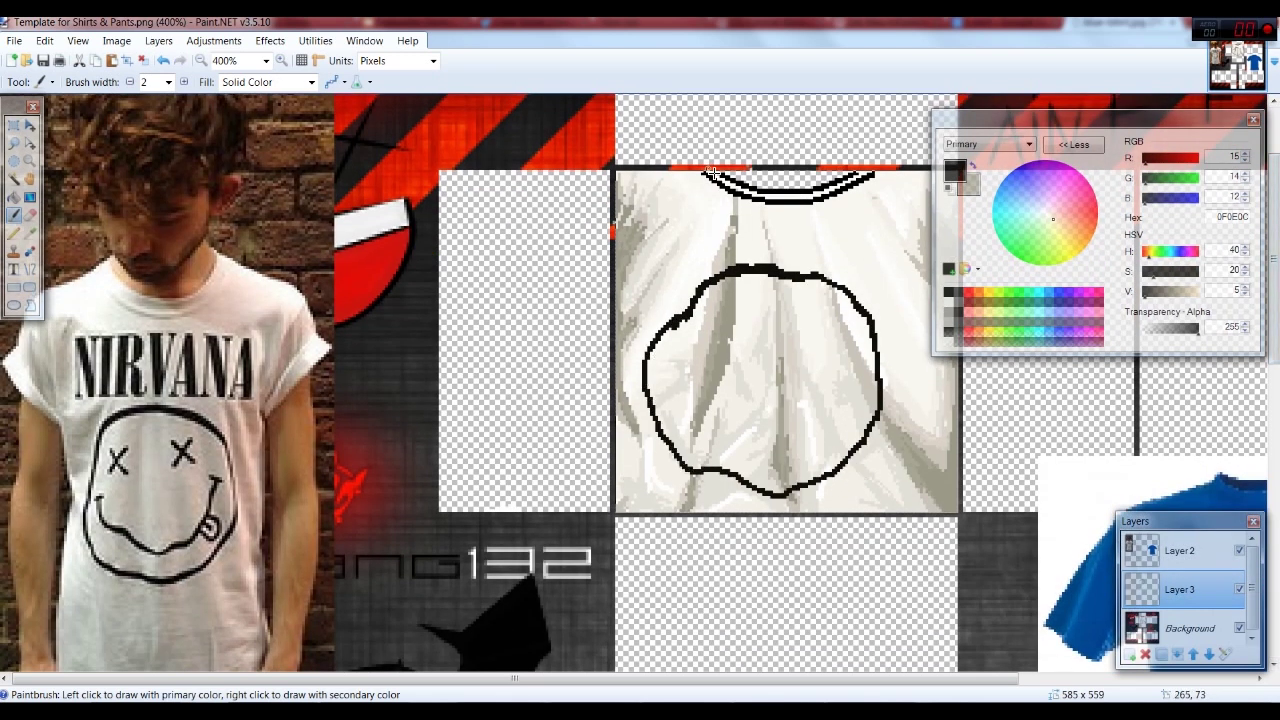
Step: Paint X-shaped eyes and a wavy smile with a tongue inside the smiley outline, and pencil in the tongue's inner detail
{"action": "left_click_drag", "start_coordinate": [705, 309], "coordinate": [742, 347]}
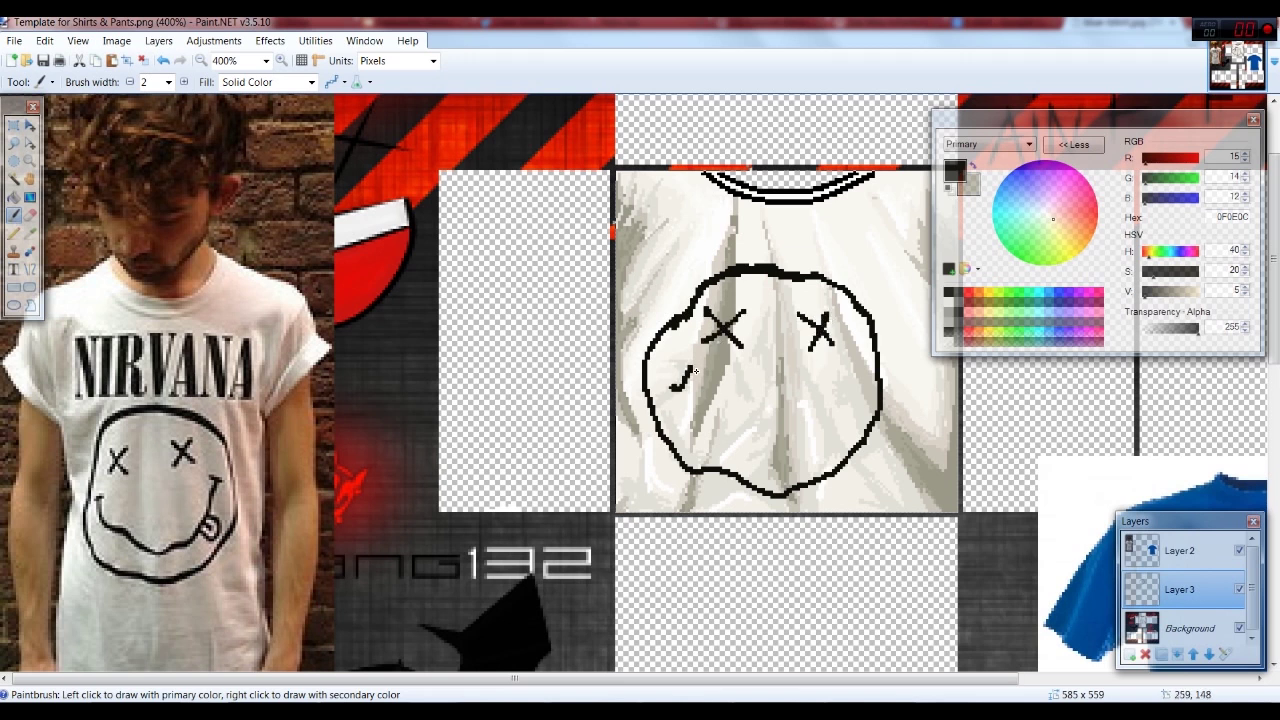
{"action": "mouse_move", "coordinate": [686, 384]}
{"action": "left_mouse_down"}
{"action": "mouse_move", "coordinate": [738, 436]}
{"action": "mouse_move", "coordinate": [790, 456]}
{"action": "mouse_move", "coordinate": [847, 414]}
{"action": "left_mouse_up"}
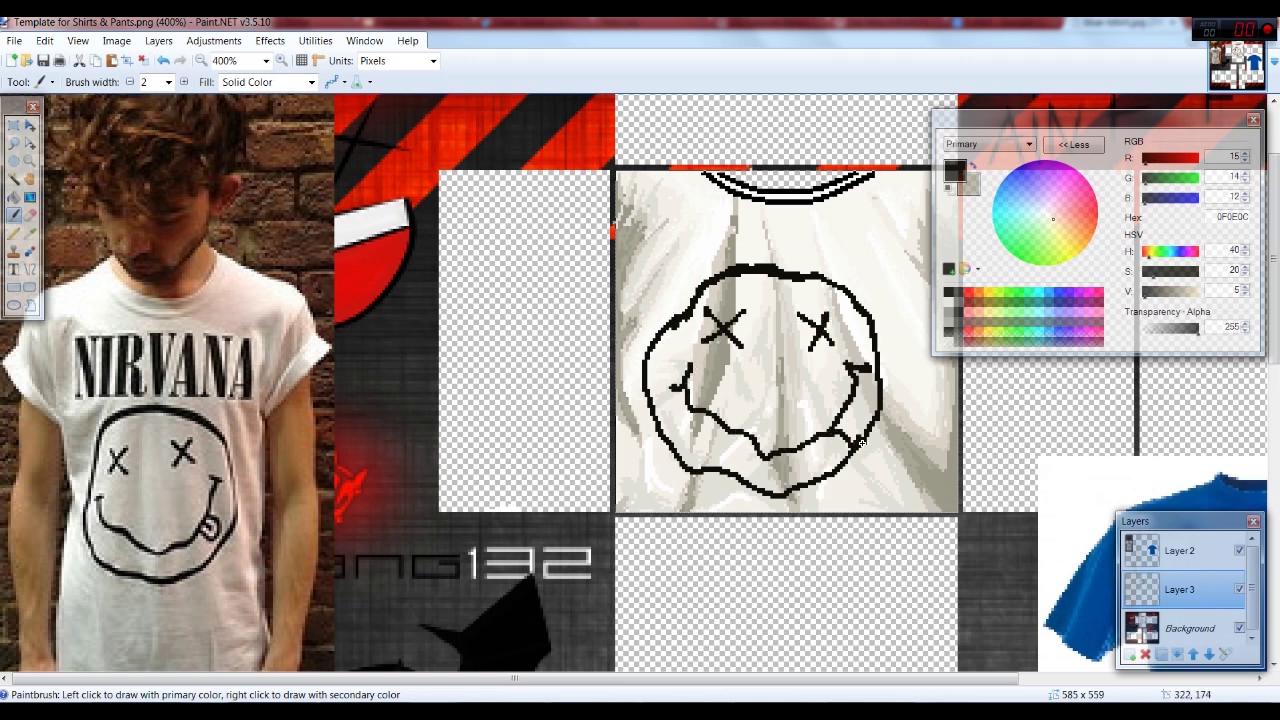
{"action": "key", "text": "p"}
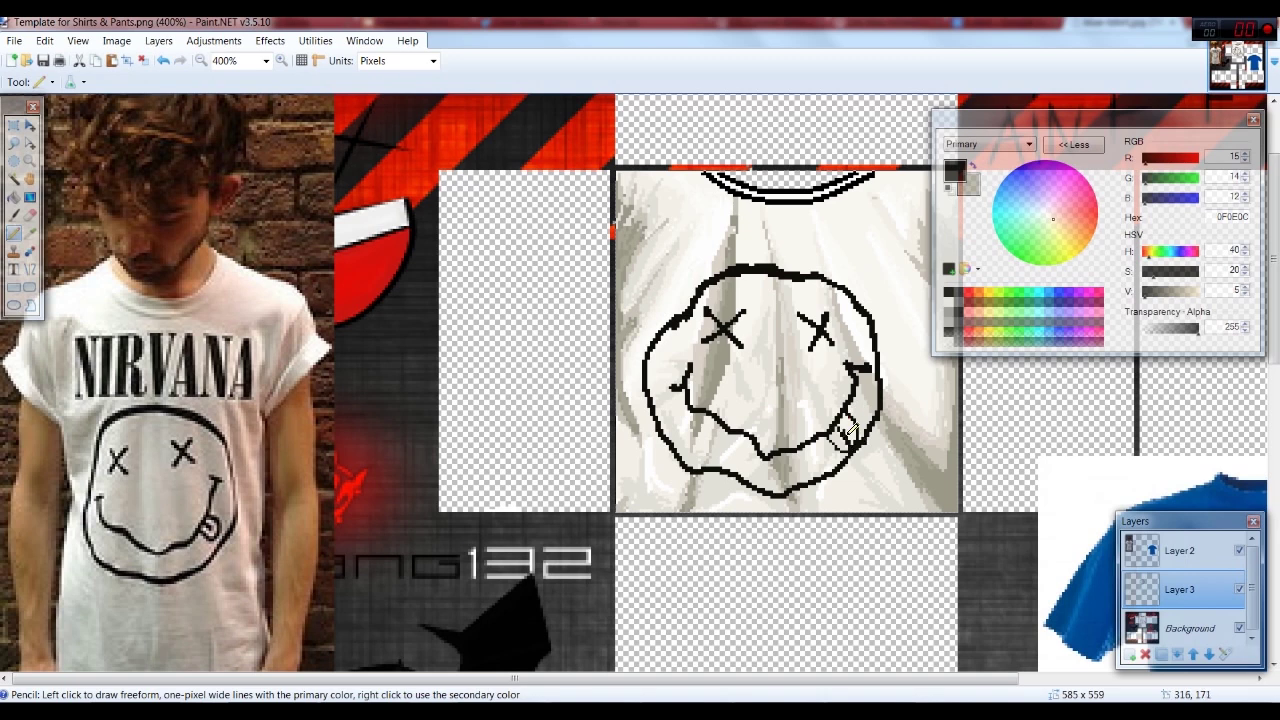
{"action": "scroll", "coordinate": [876, 337], "scroll_direction": "up", "scroll_amount": 2}
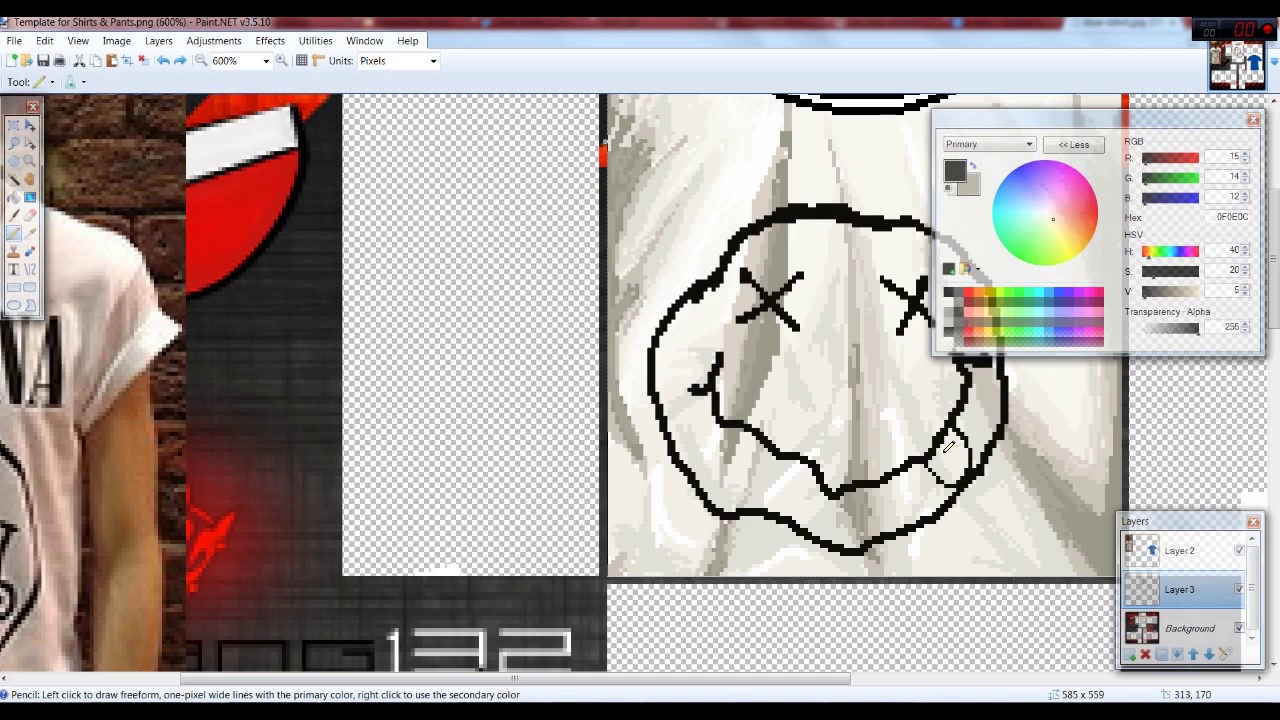
{"action": "left_click_drag", "start_coordinate": [944, 434], "coordinate": [966, 469]}
Step: Sample A5A293 from the right-edge shading on the Background layer and fill the torso's lower-right shadow with it
{"action": "scroll", "coordinate": [938, 350], "scroll_direction": "down", "scroll_amount": 5}
{"action": "scroll", "coordinate": [946, 345], "scroll_direction": "up", "scroll_amount": 3}
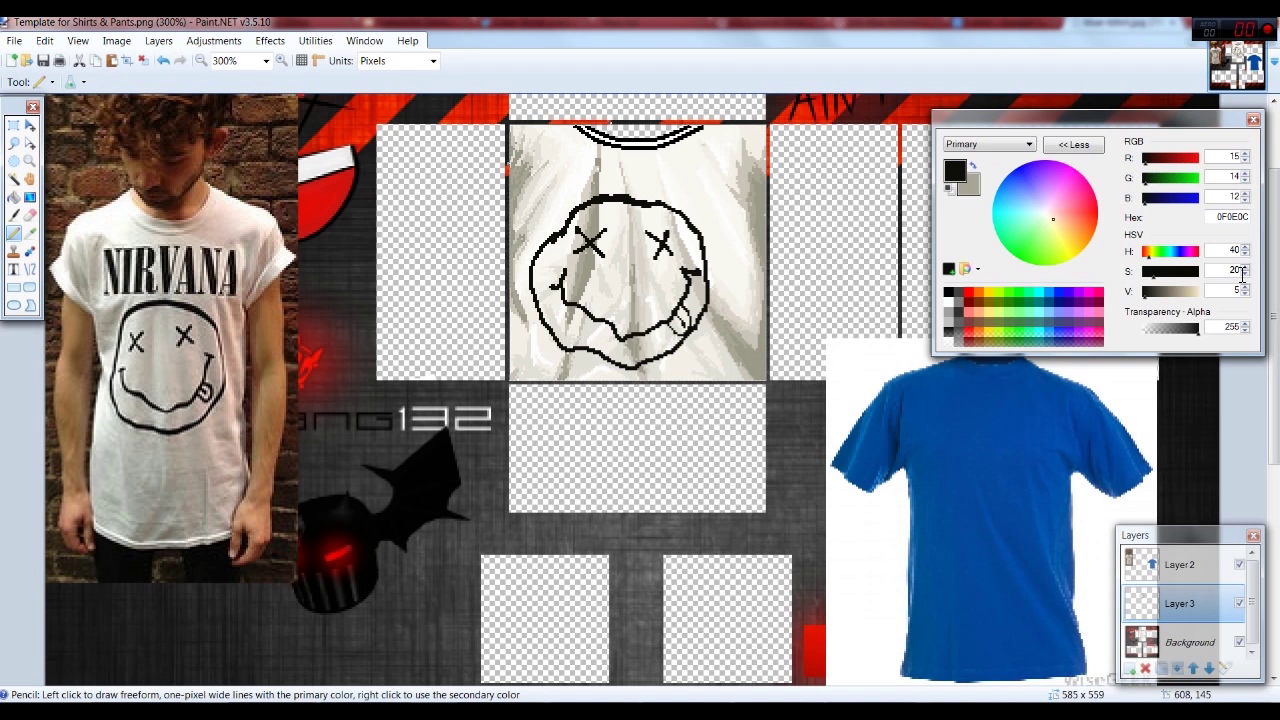
{"action": "scroll", "coordinate": [1180, 296], "scroll_direction": "up", "scroll_amount": 2}
{"action": "scroll", "coordinate": [1160, 270], "scroll_direction": "down", "scroll_amount": 1}
{"action": "scroll", "coordinate": [1218, 172], "scroll_direction": "up", "scroll_amount": 3}
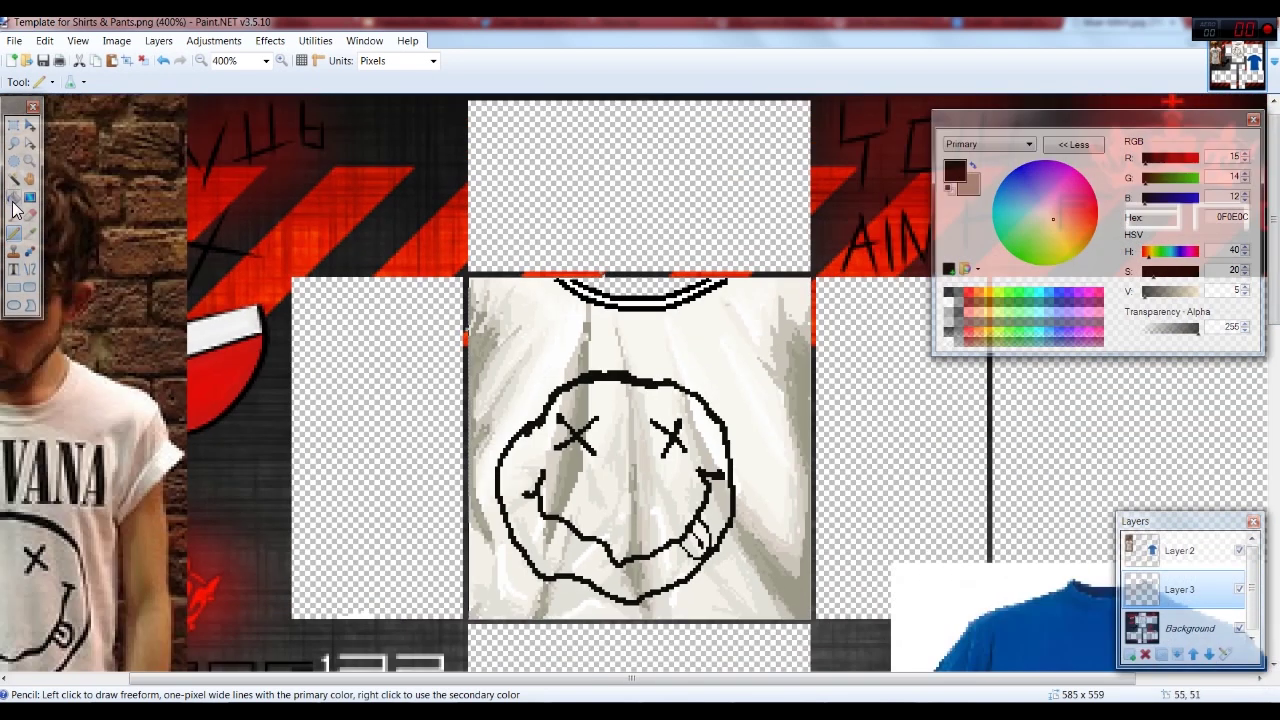
{"action": "left_click", "coordinate": [30, 232]}
{"action": "scroll", "coordinate": [497, 313], "scroll_direction": "up", "scroll_amount": 1}
{"action": "left_click", "coordinate": [459, 325]}
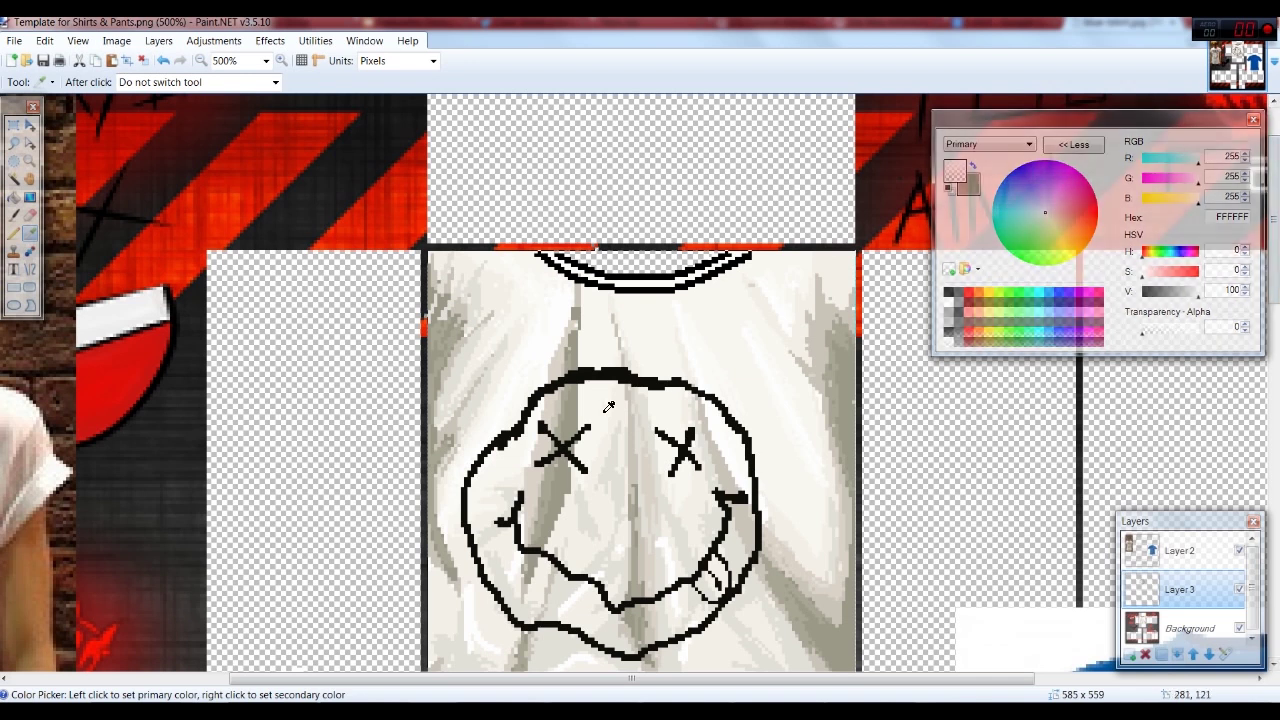
{"action": "left_click", "coordinate": [1190, 627]}
{"action": "left_click", "coordinate": [852, 369]}
{"action": "key", "text": "f"}
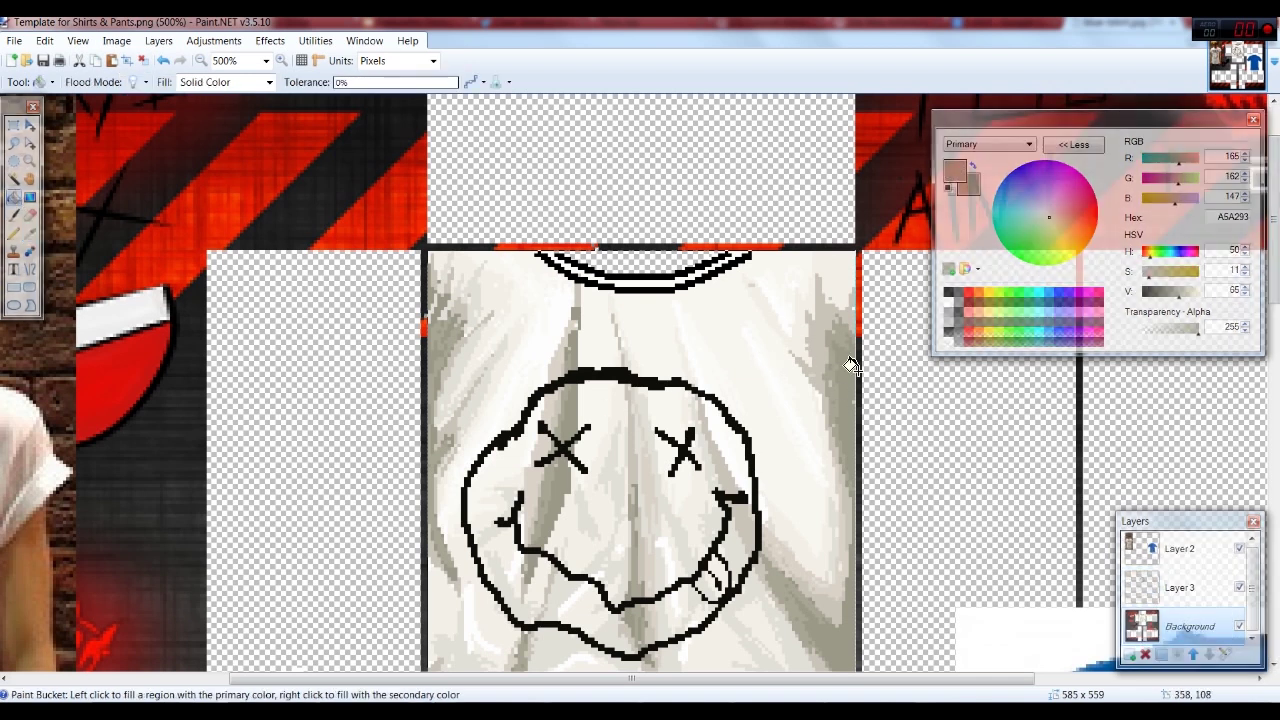
{"action": "left_click", "coordinate": [847, 641]}
Step: Darken the primary color to A09D8E with a brightness value of 63
{"action": "scroll", "coordinate": [998, 250], "scroll_direction": "down", "scroll_amount": 3}
{"action": "scroll", "coordinate": [998, 250], "scroll_direction": "up", "scroll_amount": 2}
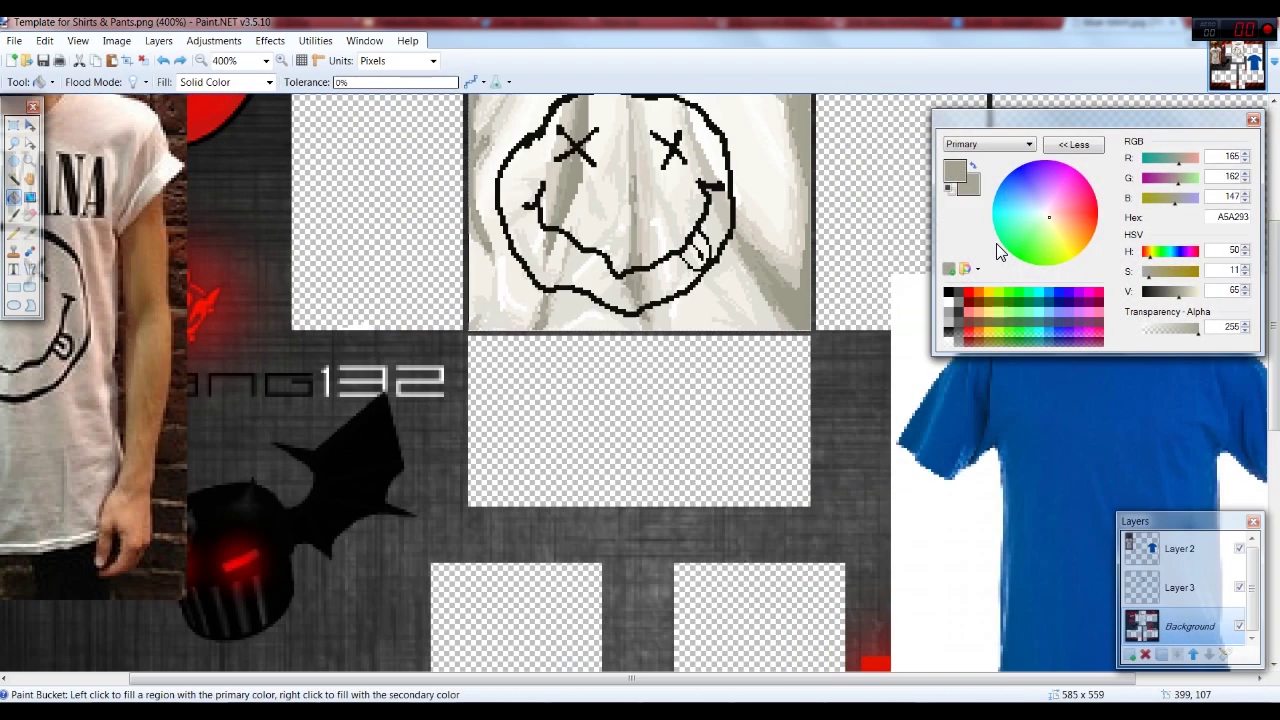
{"action": "left_click", "coordinate": [1244, 294]}
{"action": "left_click", "coordinate": [1244, 286]}
{"action": "scroll", "coordinate": [812, 326], "scroll_direction": "up", "scroll_amount": 2}
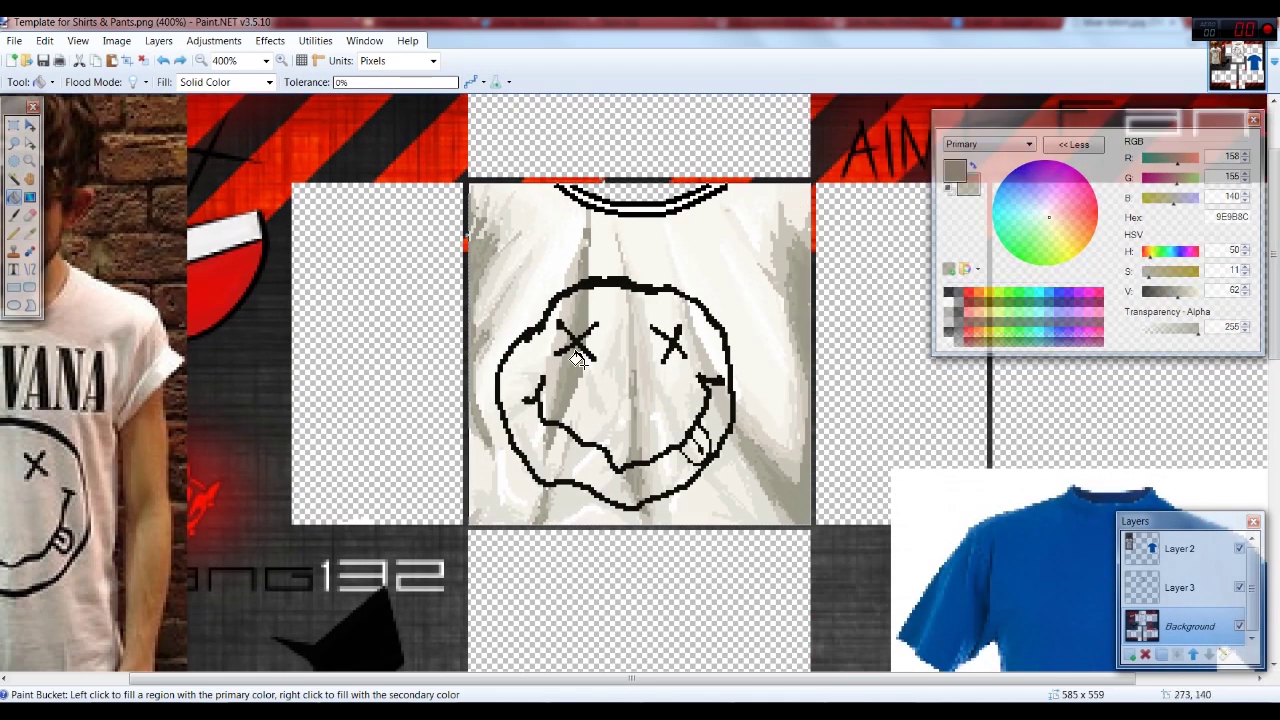
{"action": "left_click", "coordinate": [1244, 286]}
{"action": "scroll", "coordinate": [605, 278], "scroll_direction": "down", "scroll_amount": 2}
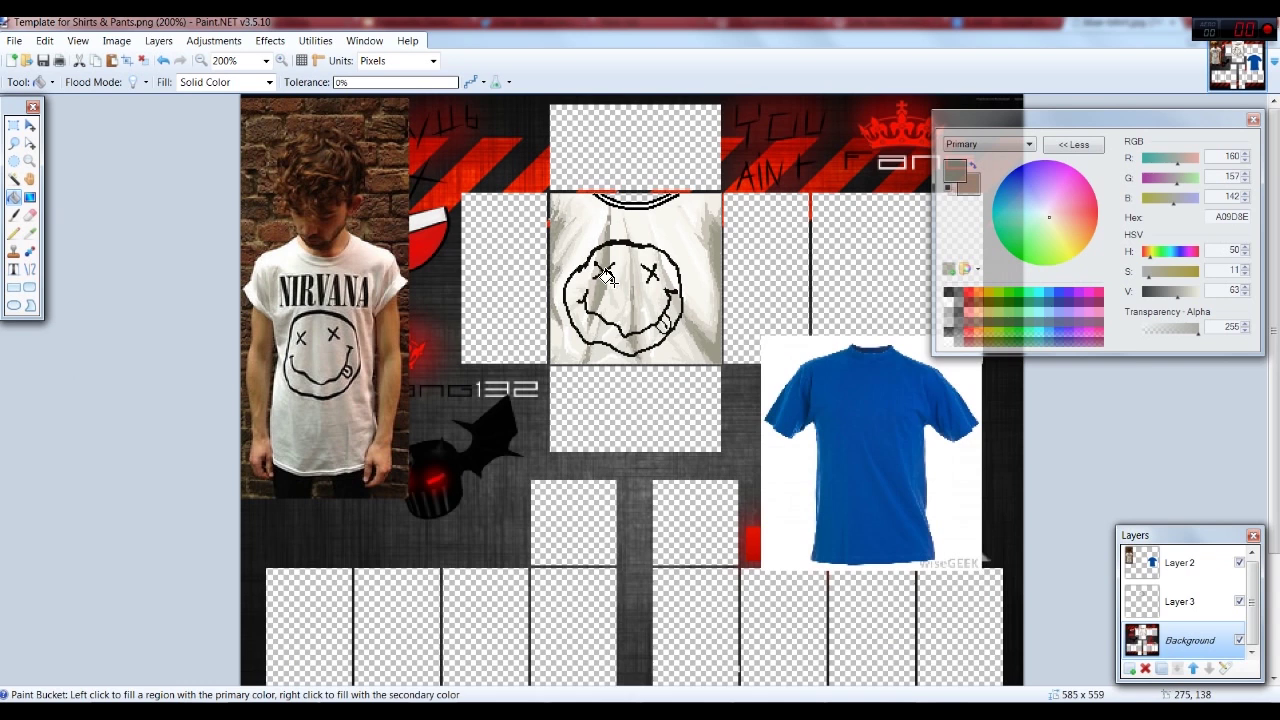
{"action": "scroll", "coordinate": [605, 278], "scroll_direction": "up", "scroll_amount": 3}
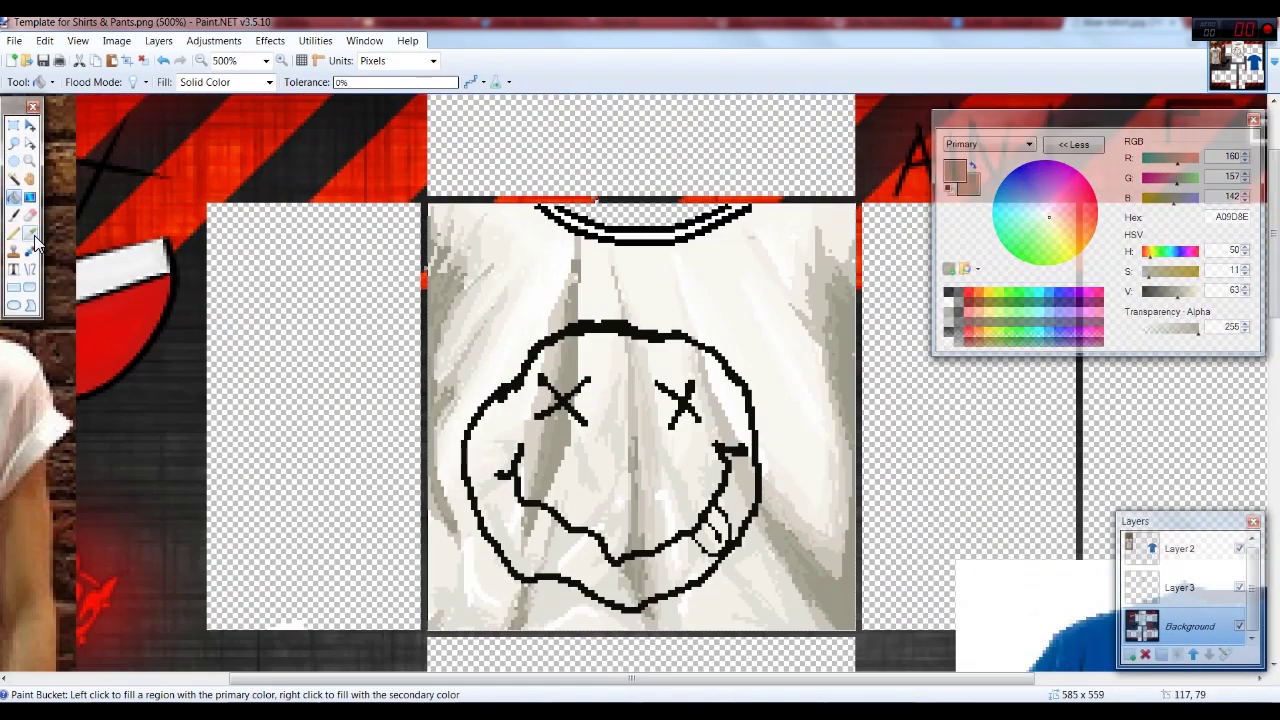
Step: Pencil sampled DBD3C9 shading onto the left-center fold around the left eye, and resample A8A595 from the fold for the Pencil
{"action": "left_click", "coordinate": [12, 238]}
{"action": "left_click", "coordinate": [30, 234]}
{"action": "left_click", "coordinate": [538, 388]}
{"action": "left_click", "coordinate": [14, 234]}
{"action": "key", "text": "ctrl+z"}
{"action": "left_click_drag", "start_coordinate": [564, 397], "coordinate": [563, 411]}
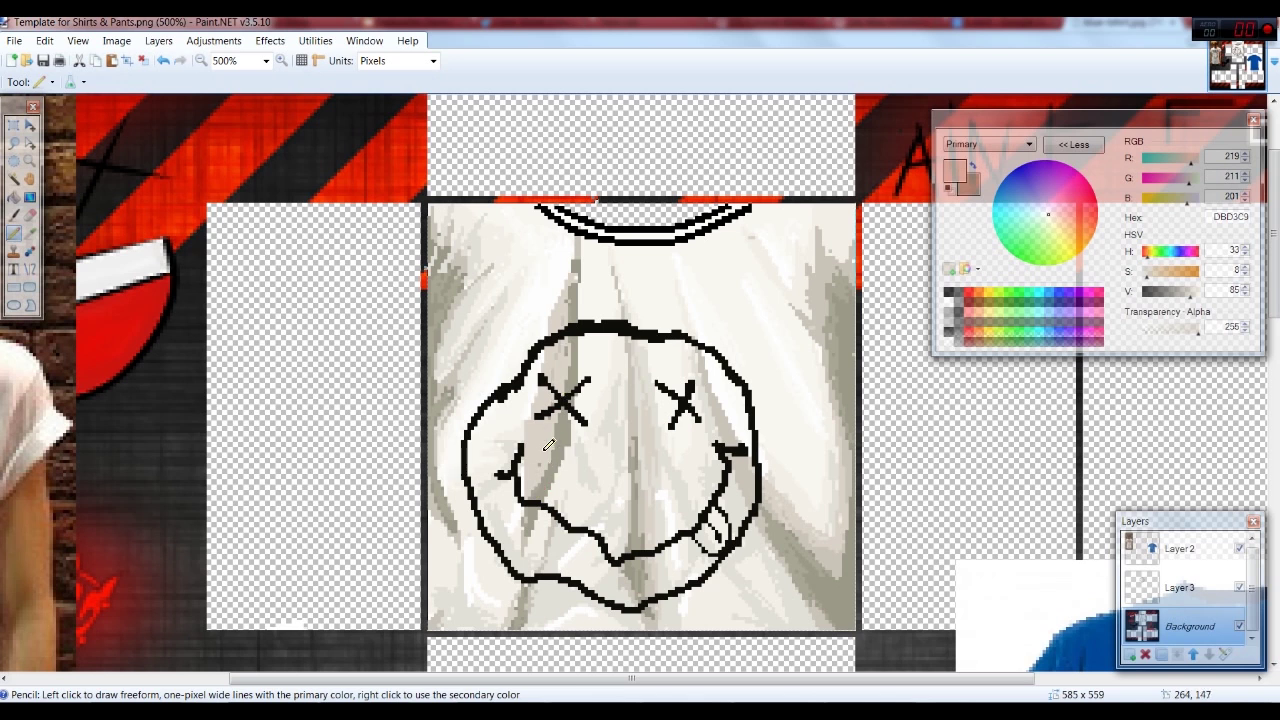
{"action": "left_click", "coordinate": [30, 234]}
{"action": "left_click", "coordinate": [566, 442]}
{"action": "left_click", "coordinate": [14, 234]}
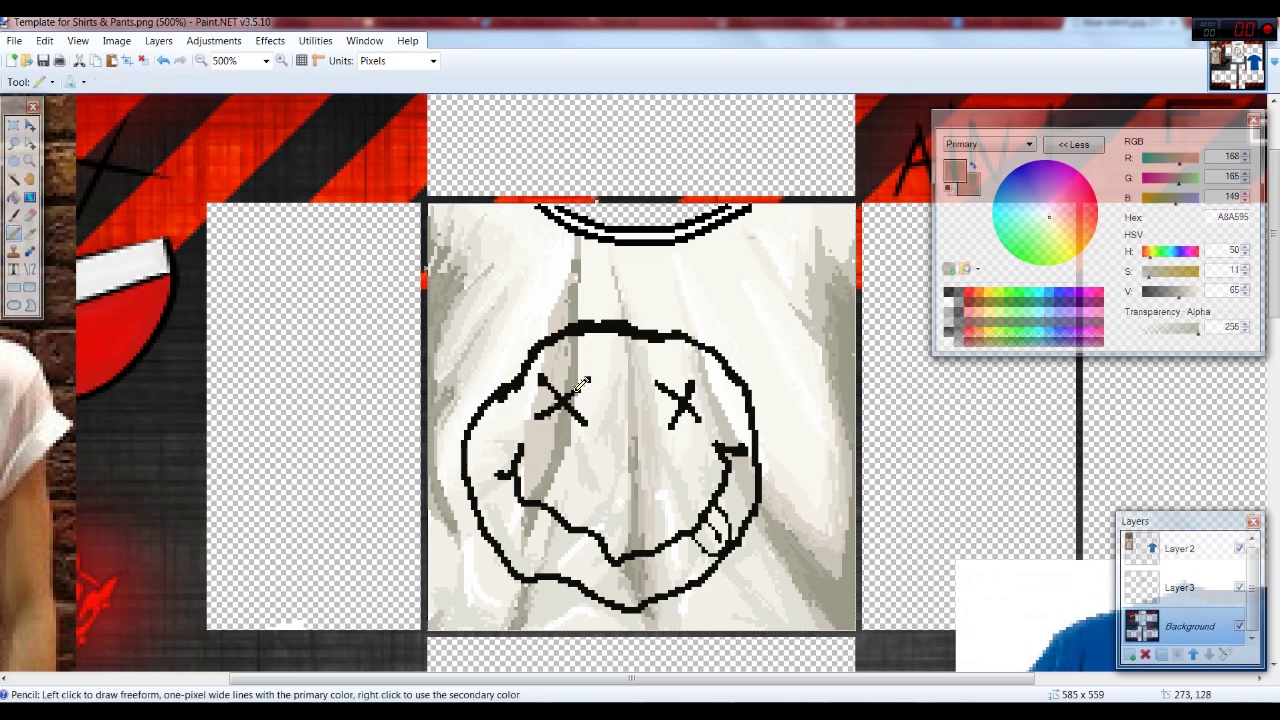
Step: Sample the near-white FFFEFA from the reference T-shirt on Layer 2 and ready the Pencil on the Background layer
{"action": "scroll", "coordinate": [576, 413], "scroll_direction": "down", "scroll_amount": 4}
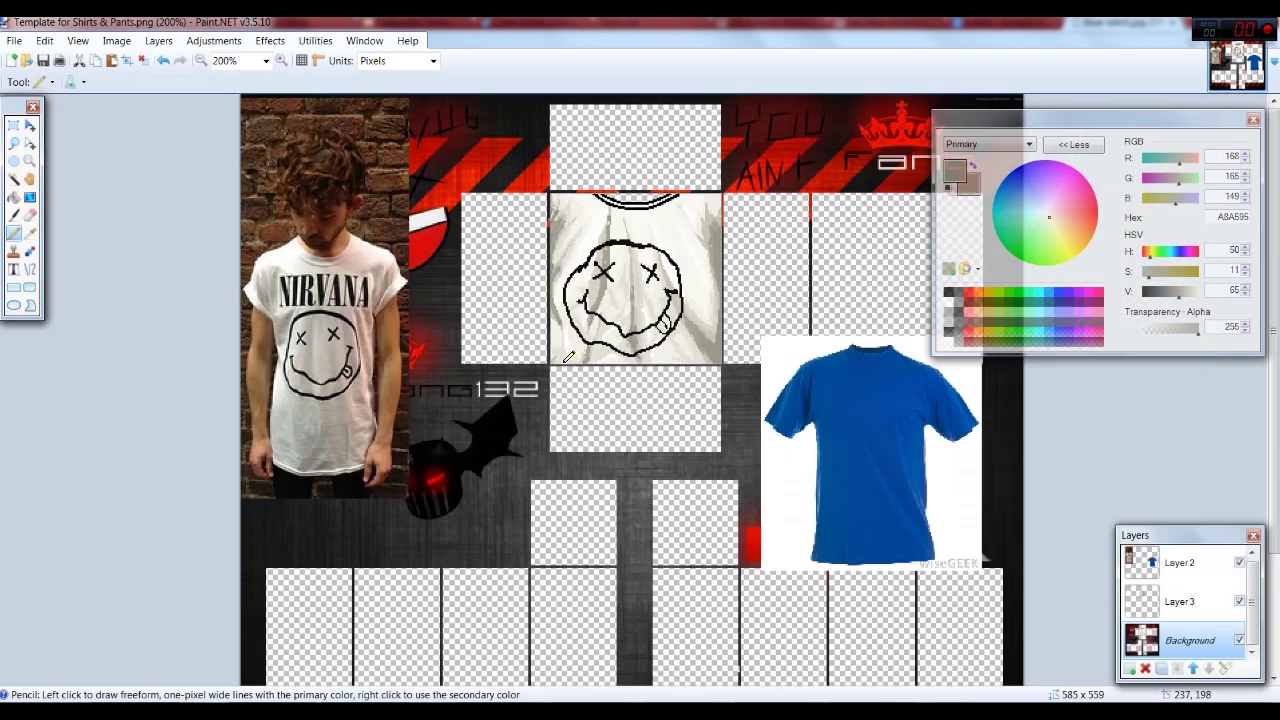
{"action": "scroll", "coordinate": [566, 358], "scroll_direction": "up", "scroll_amount": 2}
{"action": "left_click_drag", "start_coordinate": [1273, 335], "coordinate": [1273, 186]}
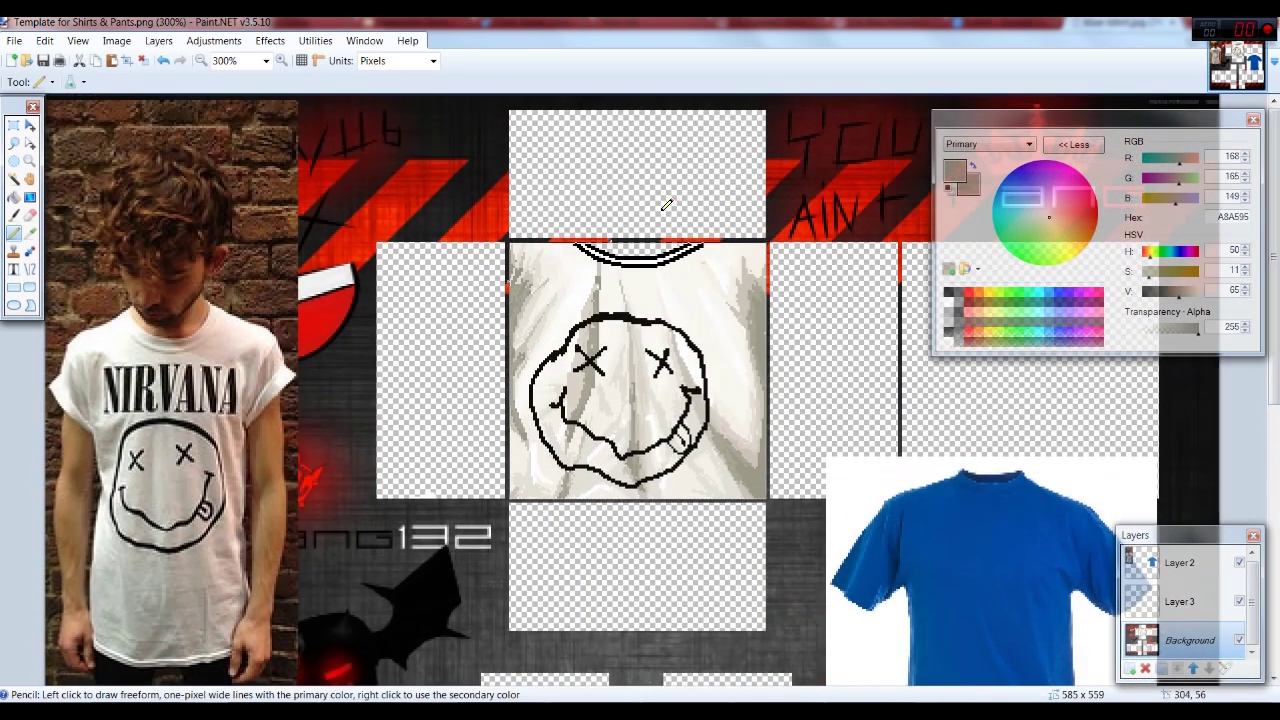
{"action": "scroll", "coordinate": [663, 200], "scroll_direction": "up", "scroll_amount": 1}
{"action": "left_click", "coordinate": [30, 234]}
{"action": "left_click", "coordinate": [1180, 549]}
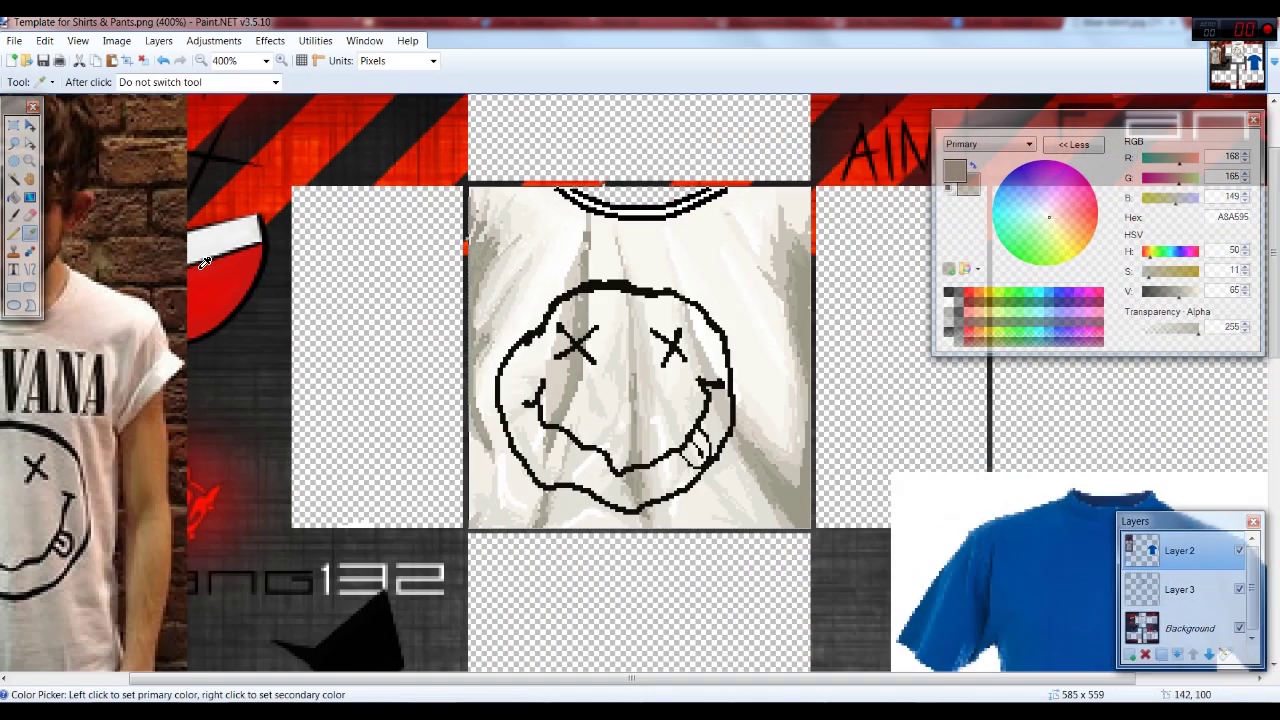
{"action": "left_click", "coordinate": [134, 319]}
{"action": "left_click", "coordinate": [14, 234]}
{"action": "left_click", "coordinate": [1188, 626]}
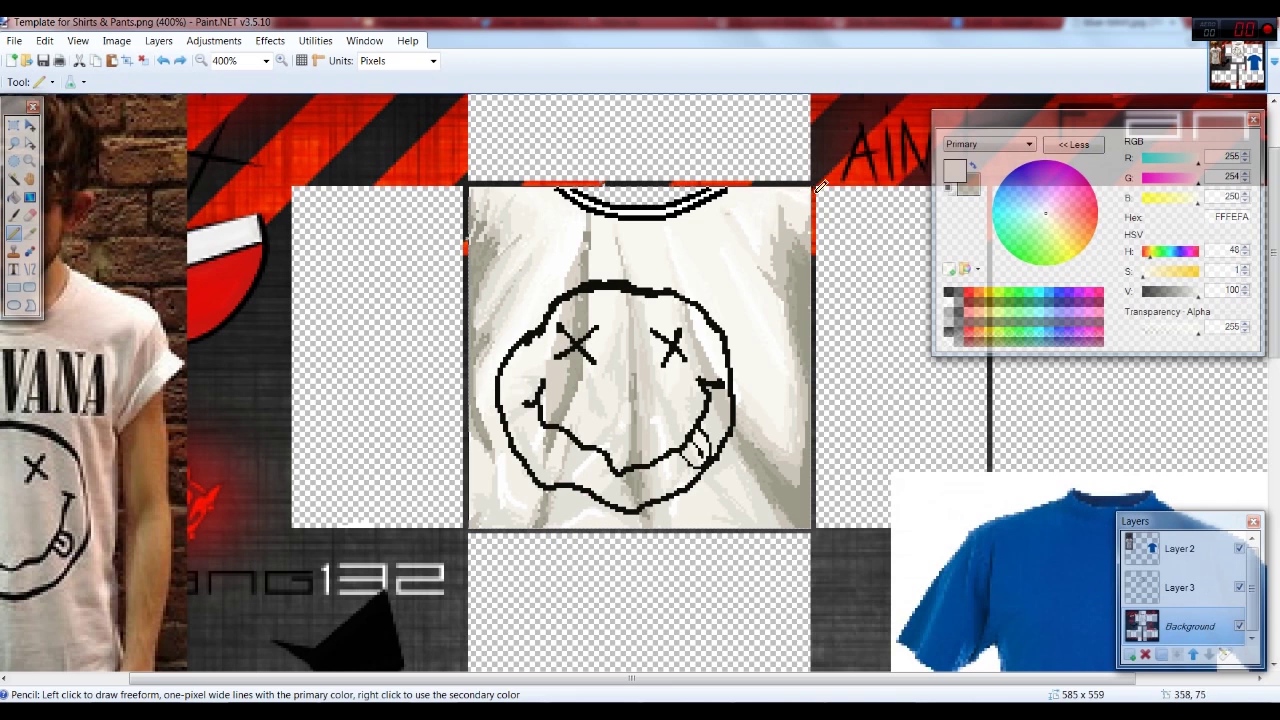
Step: Toggle Layer 3 off and back on to compare the shirt with and without the smiley print
{"action": "scroll", "coordinate": [522, 125], "scroll_direction": "down", "scroll_amount": 1}
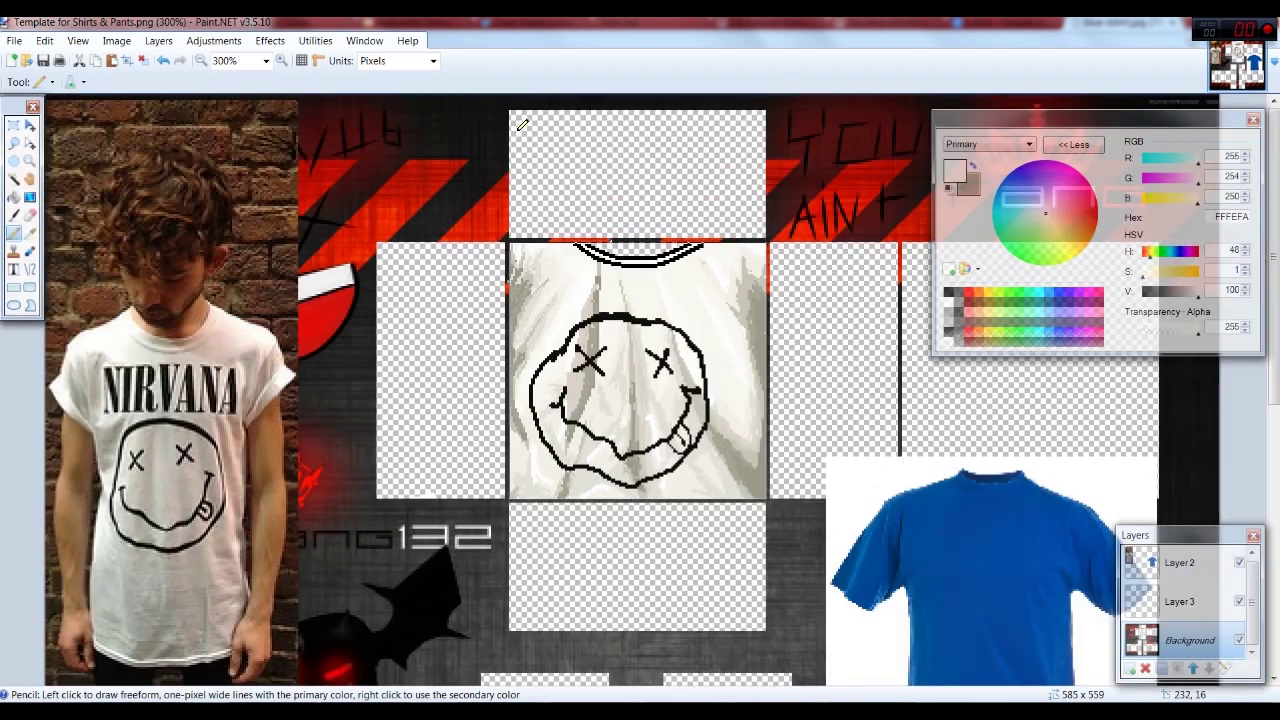
{"action": "left_click", "coordinate": [1240, 602]}
{"action": "left_click", "coordinate": [1240, 602]}
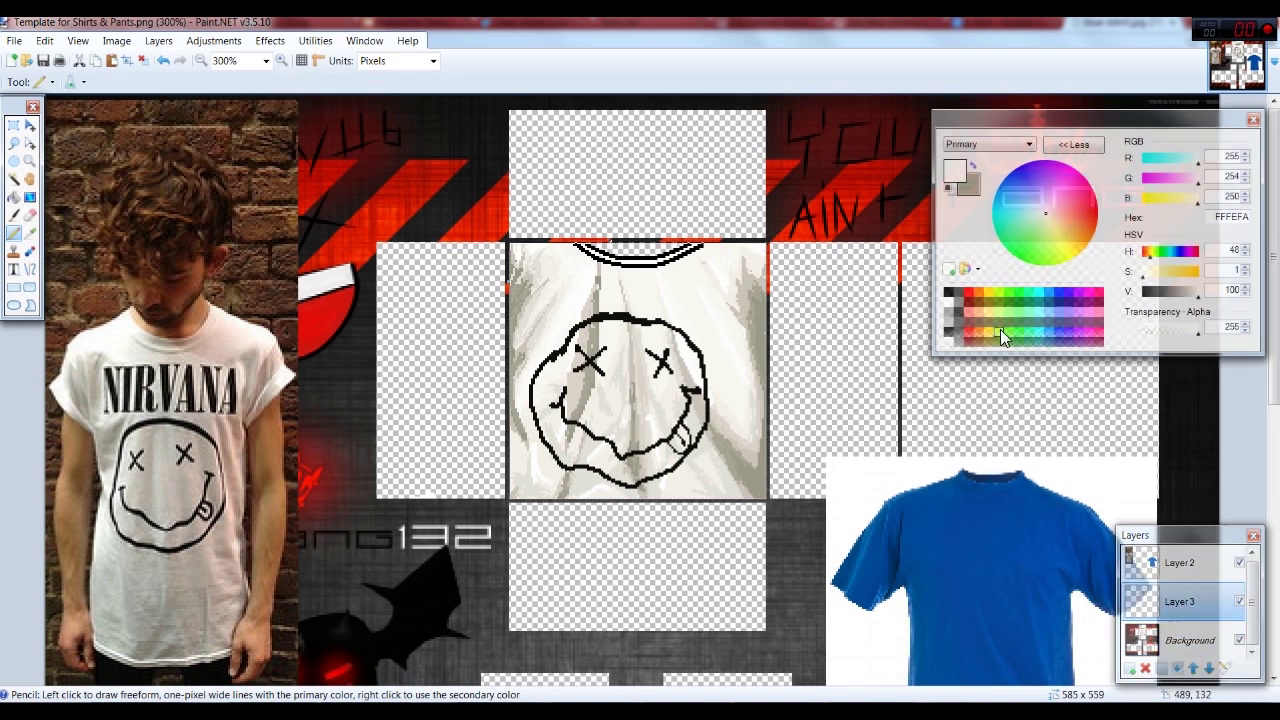
{"action": "scroll", "coordinate": [1000, 329], "scroll_direction": "down", "scroll_amount": 1}
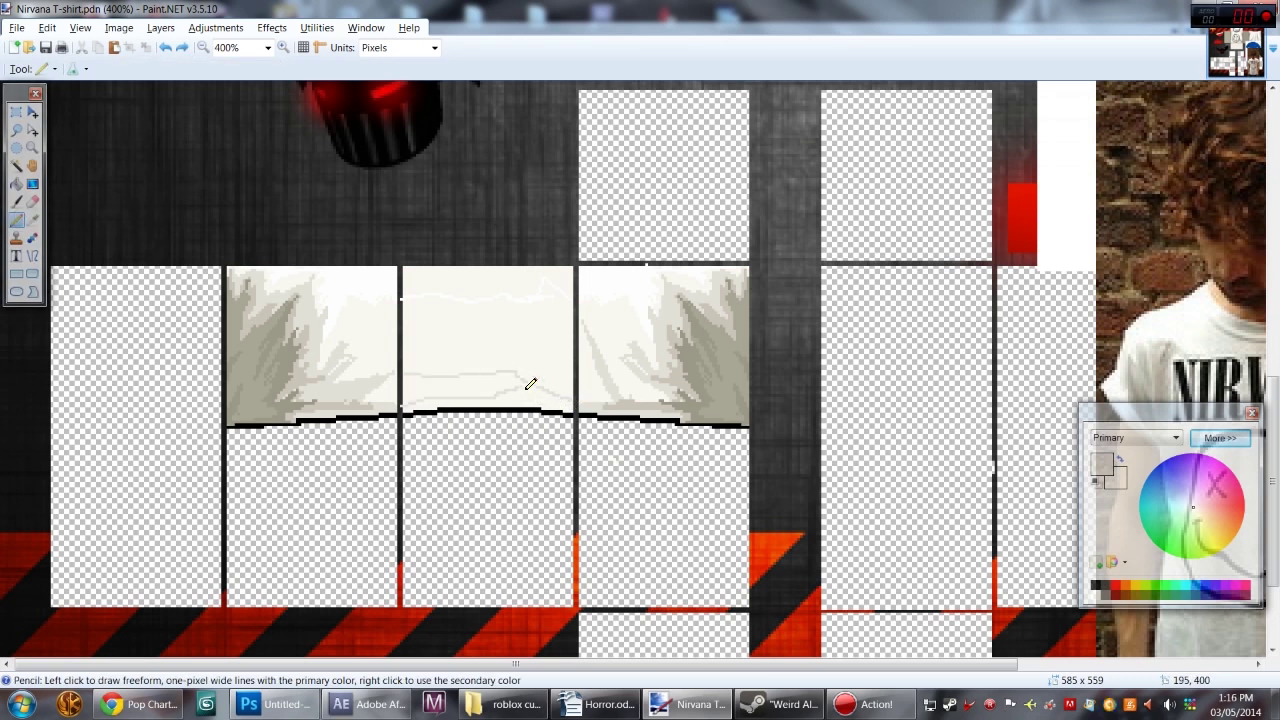
Step: Pencil curved fold outlines across the middle sleeve panel and fill the enclosed folds with light grey
{"action": "mouse_move", "coordinate": [428, 372]}
{"action": "left_mouse_down"}
{"action": "mouse_move", "coordinate": [536, 354]}
{"action": "mouse_move", "coordinate": [580, 378]}
{"action": "left_mouse_up"}
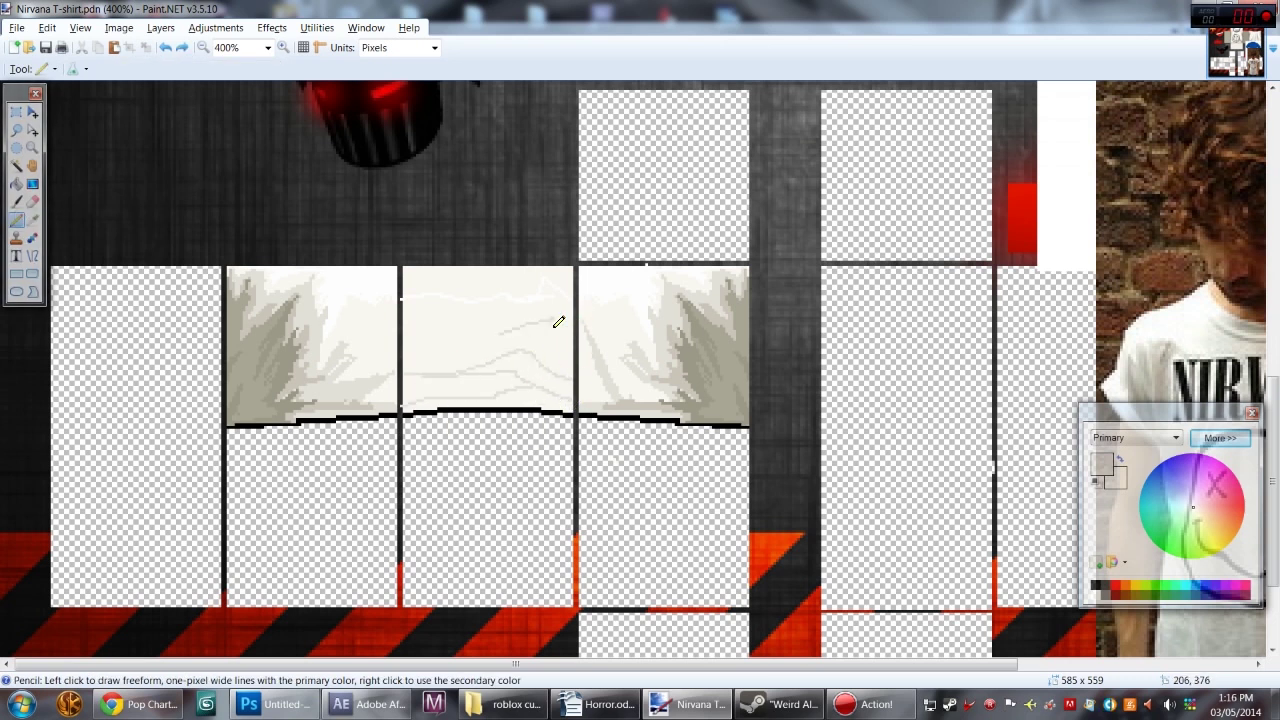
{"action": "key", "text": "f"}
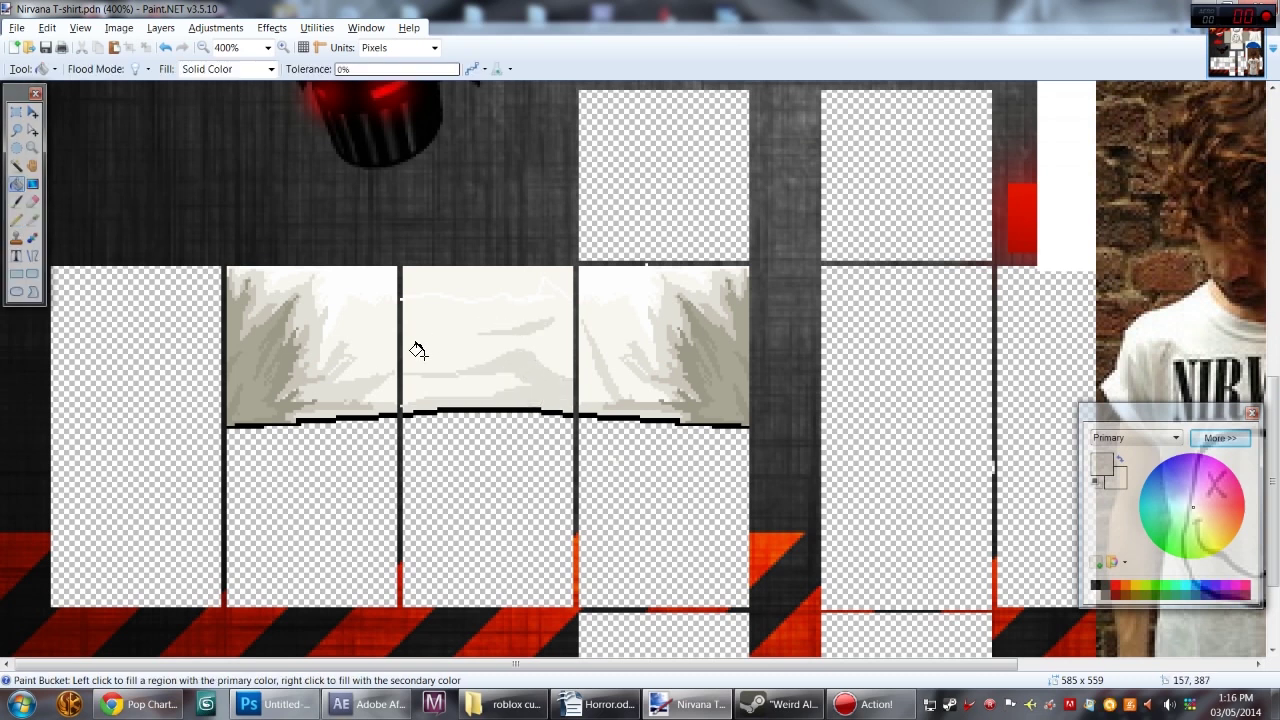
Step: Sample white from the middle sleeve panel's jagged highlight line, close the line's gap, and fill the area above it with white
{"action": "left_click", "coordinate": [32, 220]}
{"action": "left_click", "coordinate": [430, 290]}
{"action": "left_click", "coordinate": [17, 184]}
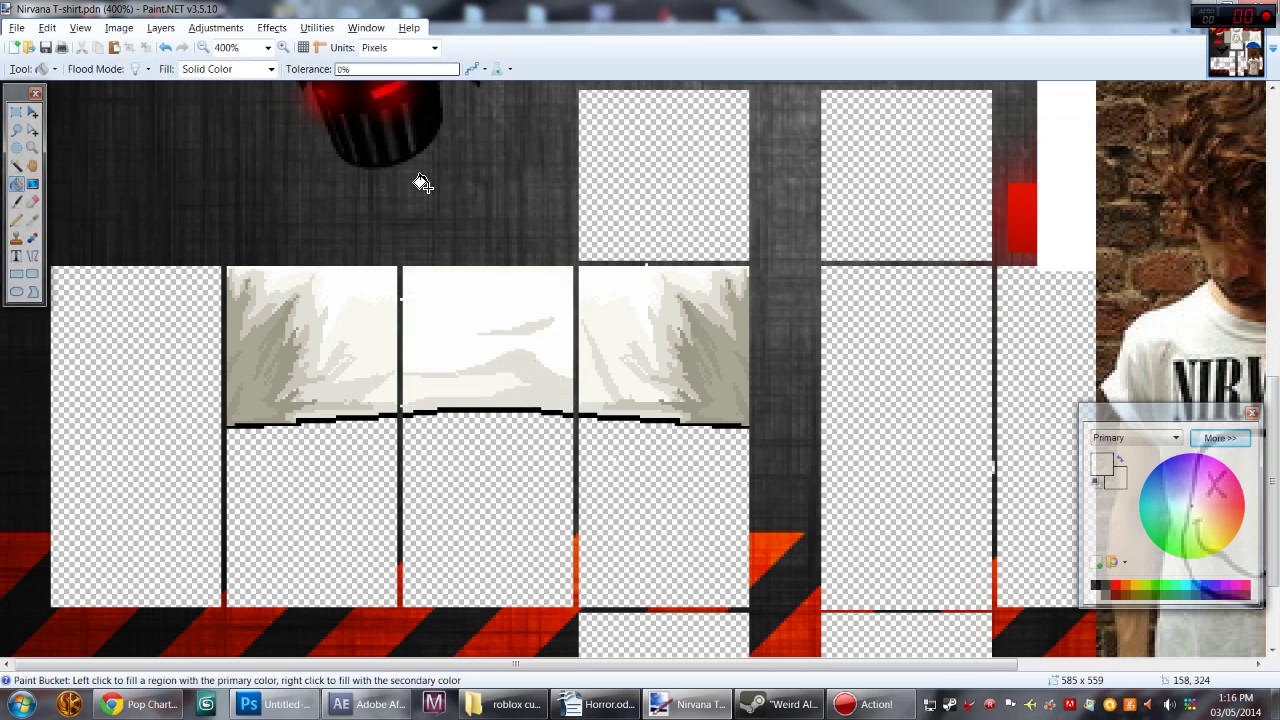
{"action": "key", "text": "ctrl+plus"}
{"action": "key", "text": "ctrl+plus"}
{"action": "left_click", "coordinate": [17, 220]}
{"action": "left_click", "coordinate": [548, 268]}
{"action": "left_click", "coordinate": [17, 184]}
{"action": "left_click", "coordinate": [367, 251]}
Step: Sample a darker beige from the left sleeve panel's shading and fill the middle panel's folds with it
{"action": "left_click", "coordinate": [32, 219]}
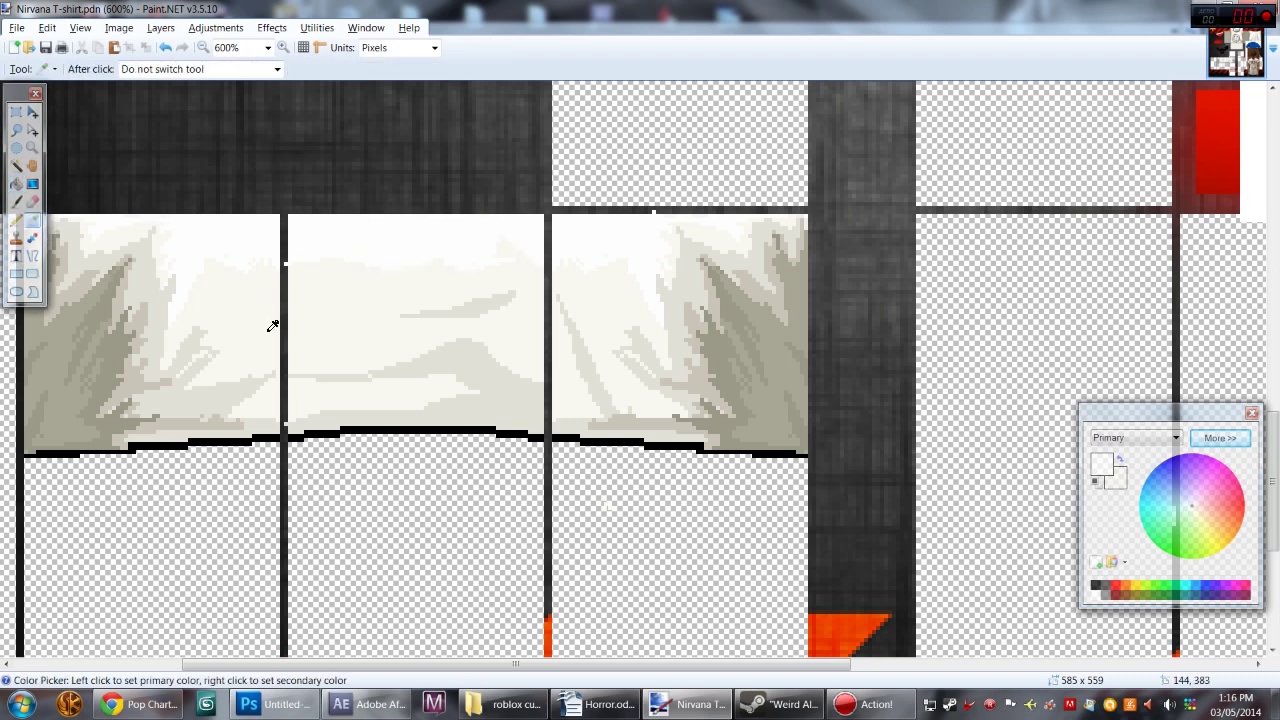
{"action": "left_click", "coordinate": [146, 374]}
{"action": "left_click", "coordinate": [16, 183]}
{"action": "left_click", "coordinate": [466, 337]}
{"action": "left_click", "coordinate": [466, 316]}
{"action": "left_click", "coordinate": [334, 366]}
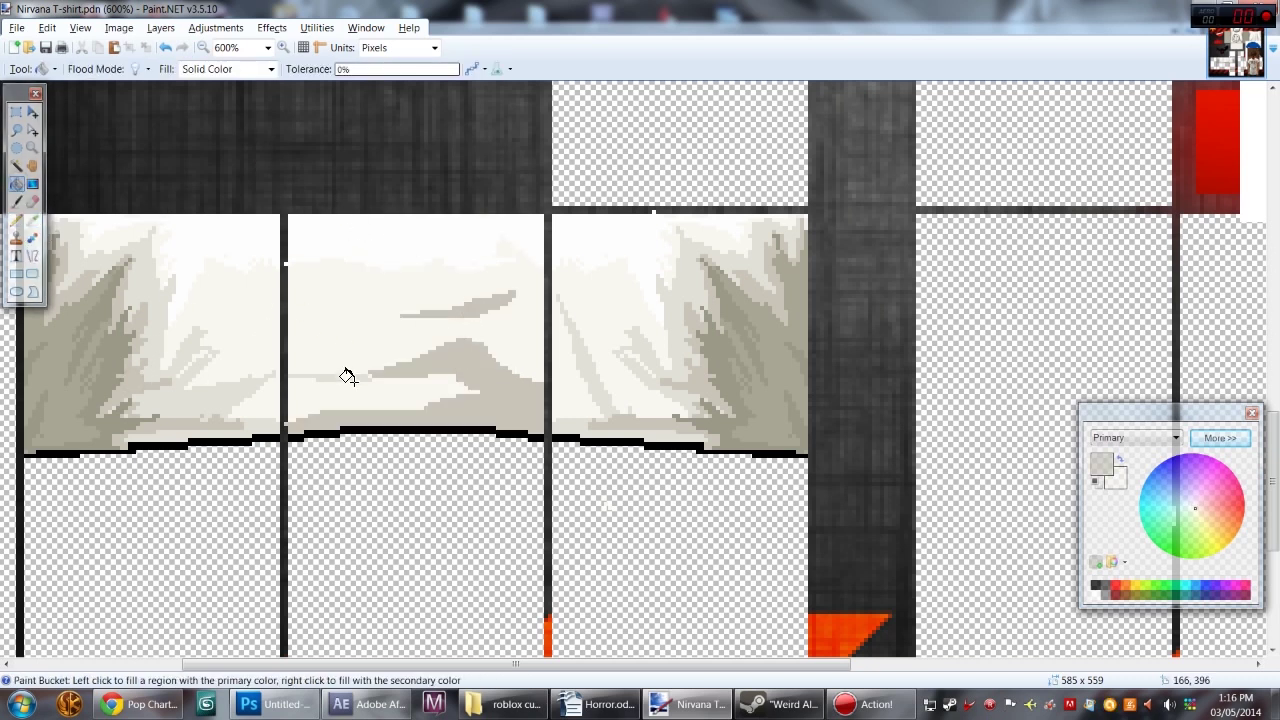
Step: Sample the light grey from the left sleeve panel and pencil a lighter contour above the middle panel's large fold
{"action": "key", "text": "k"}
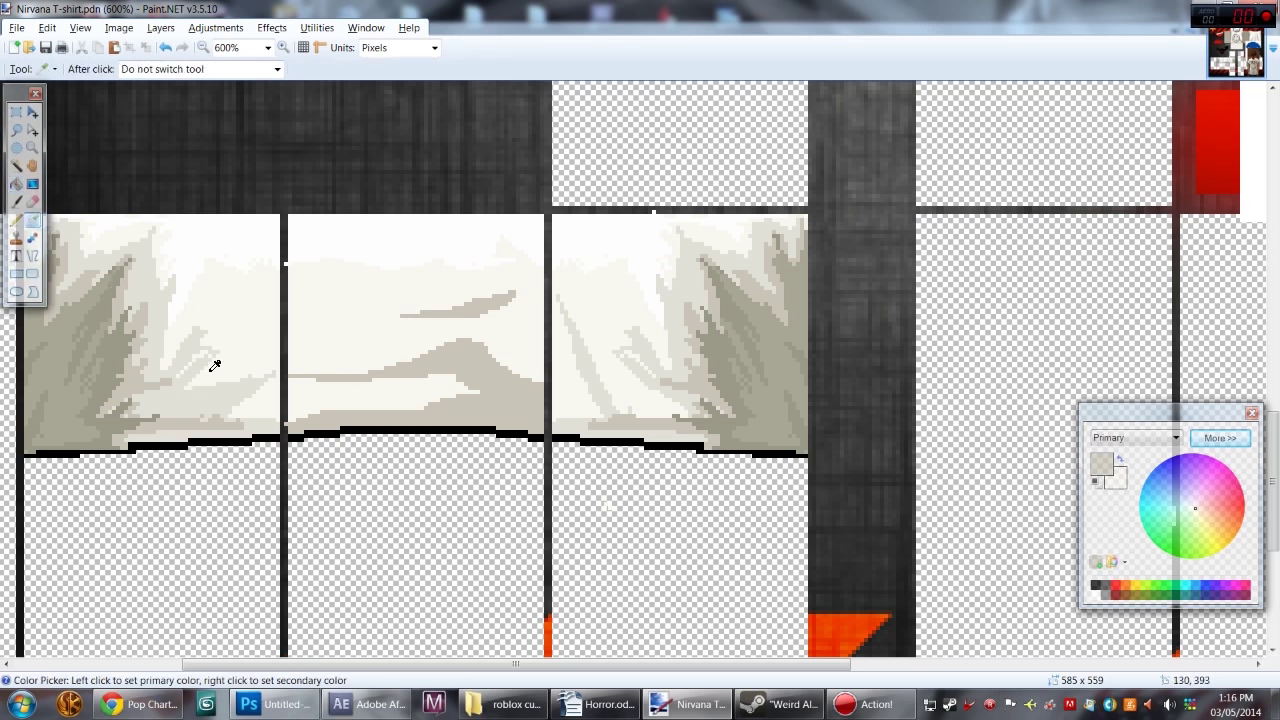
{"action": "left_click", "coordinate": [200, 374]}
{"action": "key", "text": "p"}
{"action": "left_click_drag", "start_coordinate": [300, 378], "coordinate": [461, 330]}
{"action": "key", "text": "ctrl+minus"}
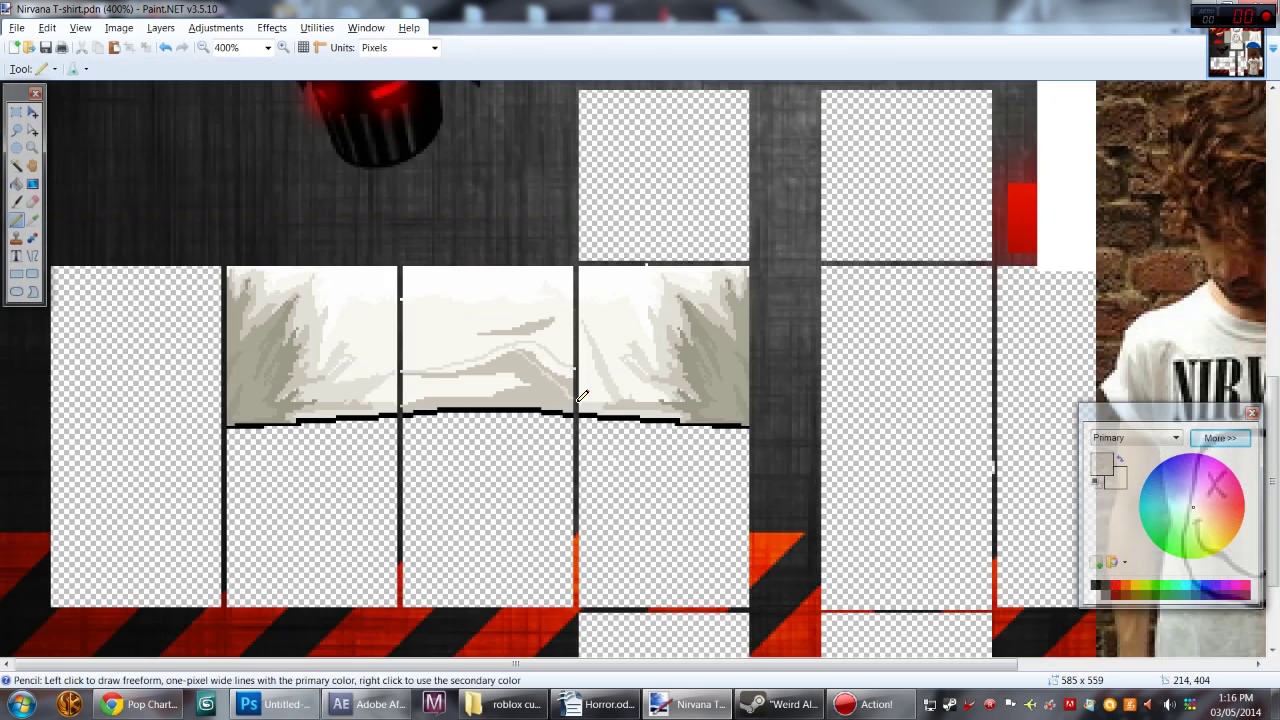
Step: Undo the pencil stroke along the sleeve hem and pencil a light grey contour around the middle panel's small upper fold
{"action": "left_click_drag", "start_coordinate": [434, 410], "coordinate": [547, 410]}
{"action": "key", "text": "ctrl+z"}
{"action": "key", "text": "ctrl+z"}
{"action": "left_click_drag", "start_coordinate": [549, 322], "coordinate": [493, 331]}
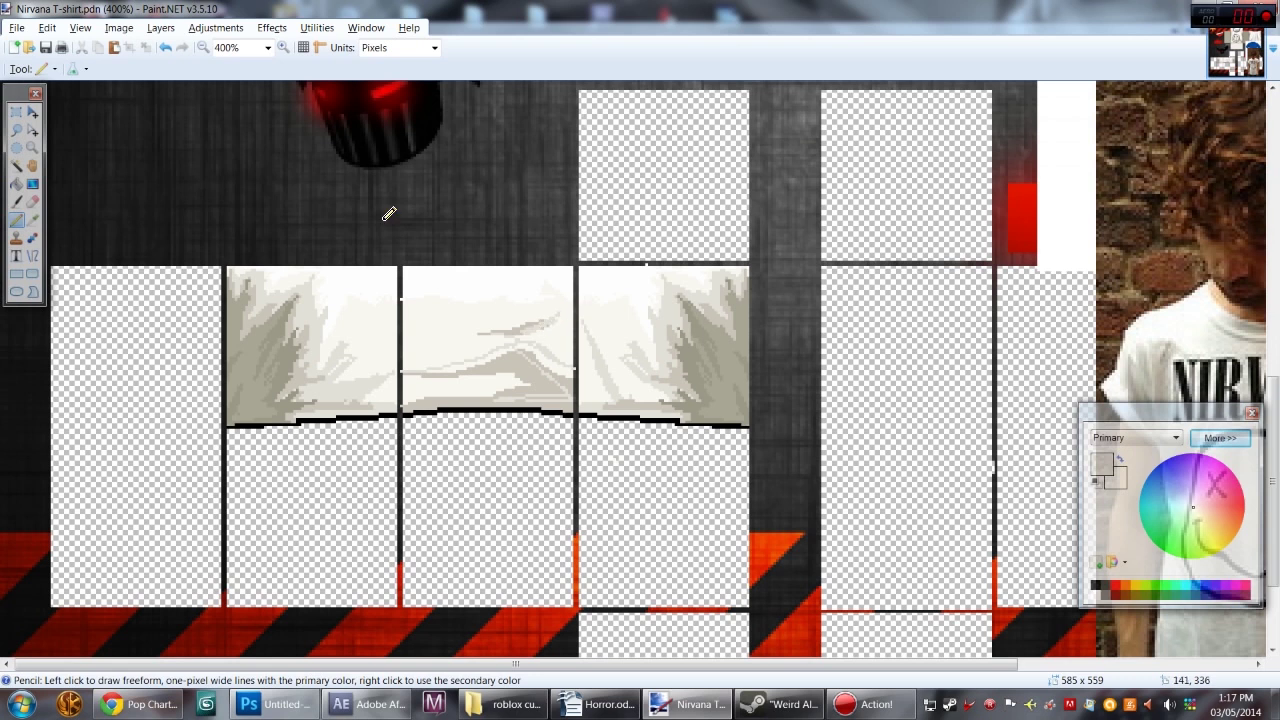
Step: Fill the contoured strips around the middle sleeve panel's folds with the light grey
{"action": "key", "text": "ctrl+plus"}
{"action": "left_click", "coordinate": [16, 184]}
{"action": "left_click", "coordinate": [543, 404]}
{"action": "left_click", "coordinate": [543, 374]}
{"action": "left_click", "coordinate": [522, 356]}
{"action": "left_click", "coordinate": [434, 356]}
{"action": "key", "text": "ctrl+minus"}
{"action": "key", "text": "ctrl+minus"}
{"action": "key", "text": "ctrl+plus"}
{"action": "key", "text": "ctrl+plus"}
{"action": "left_click_drag", "start_coordinate": [649, 664], "coordinate": [498, 664]}
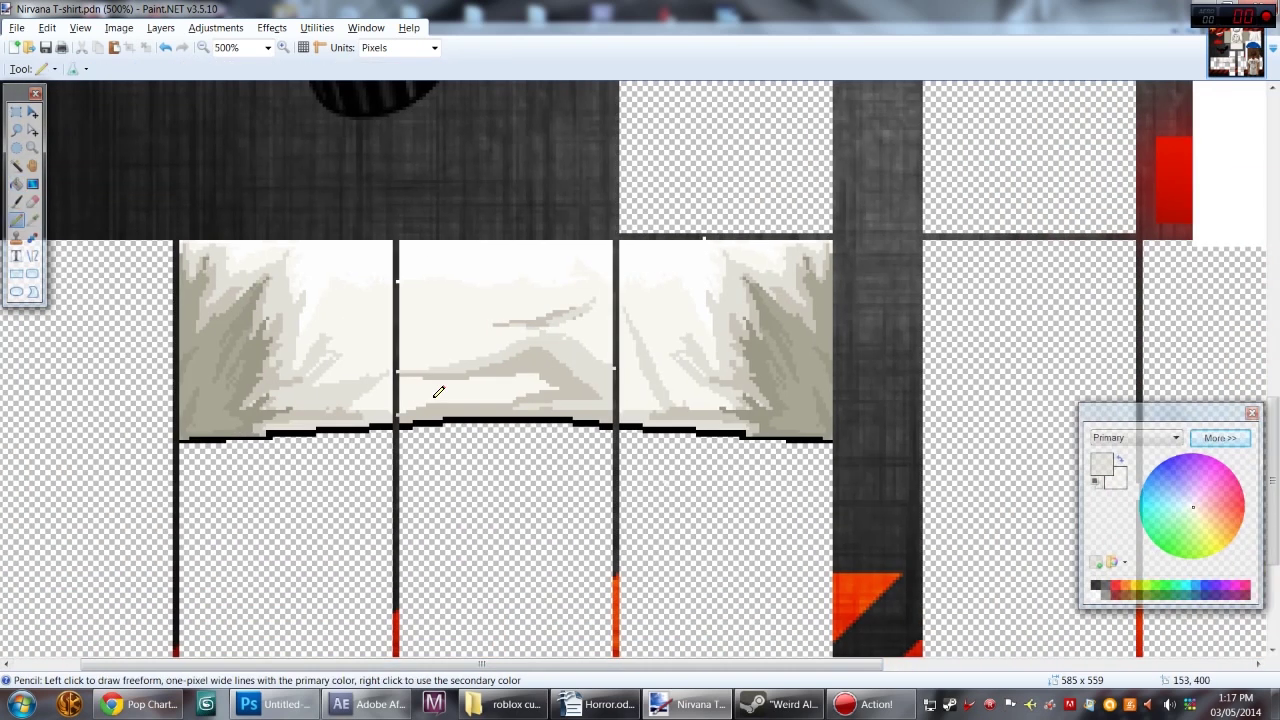